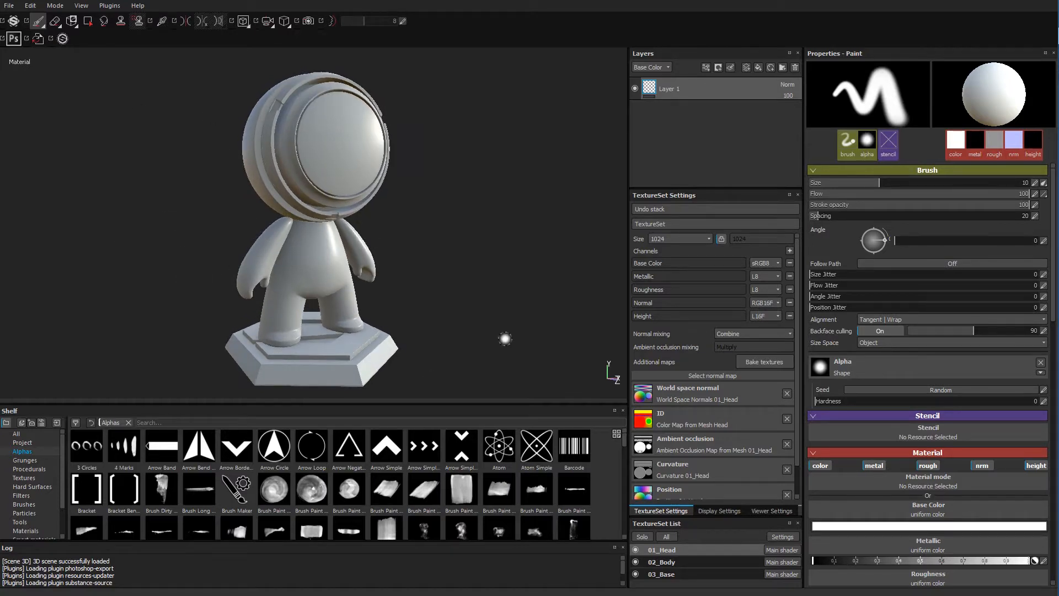
Open the MeetMat sample project.
left_click(10, 6)
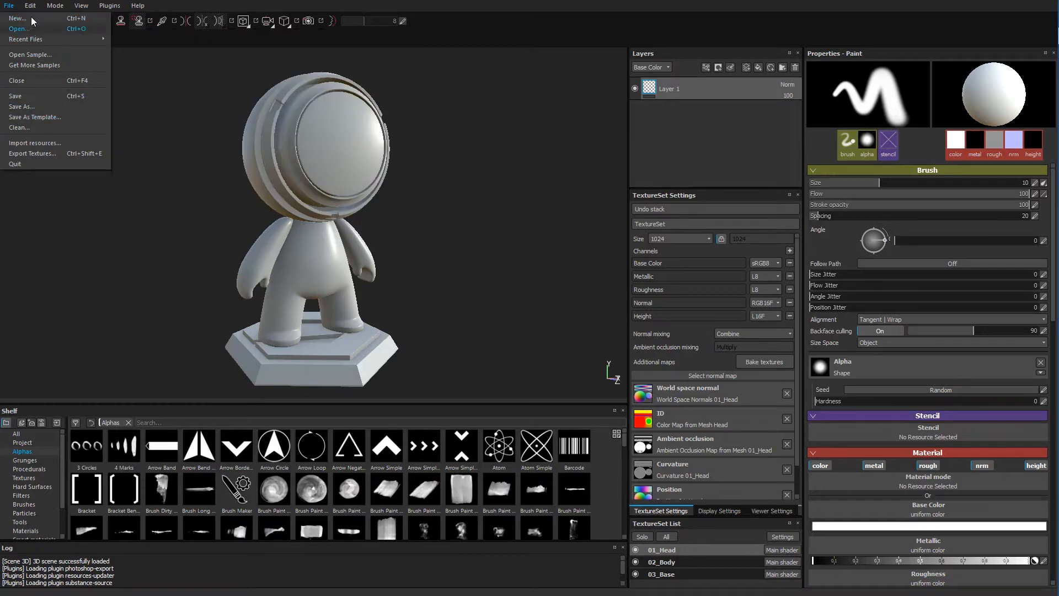
left_click(44, 56)
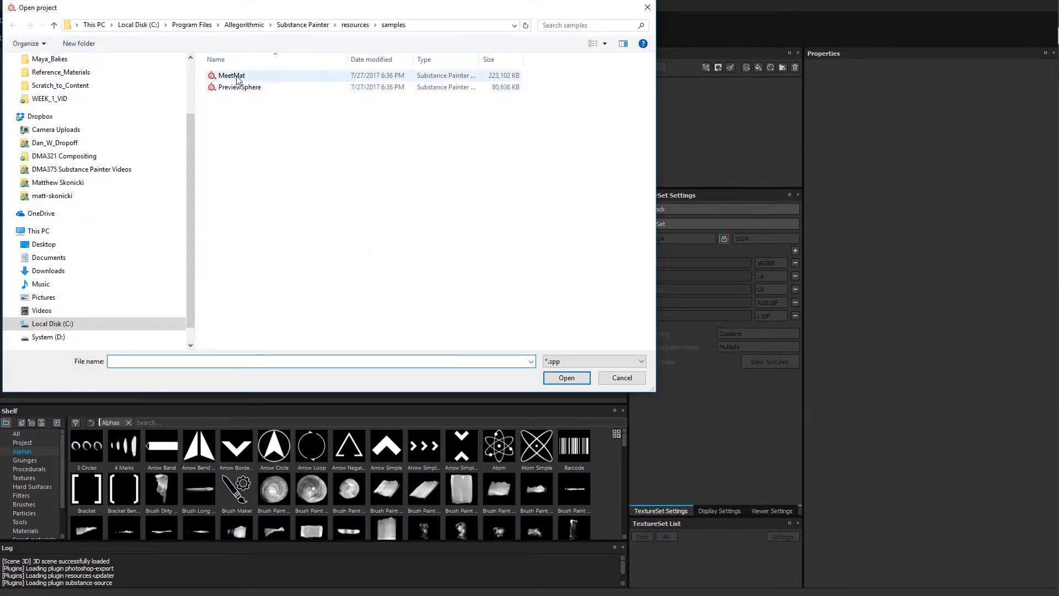
left_click(236, 76)
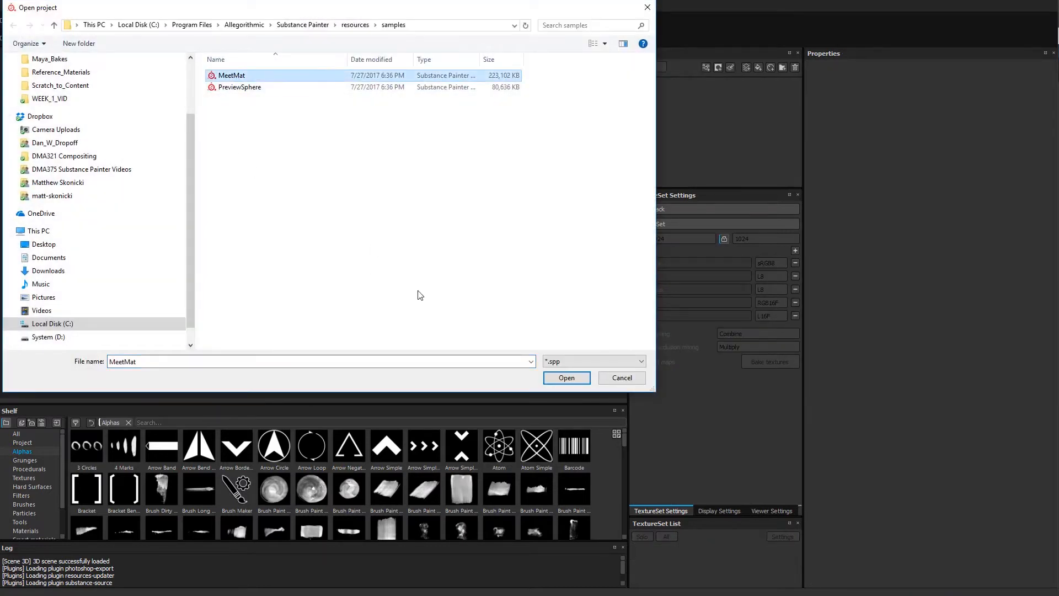
left_click(566, 378)
Delete Layer 1 from the 01_Head texture set and add a fill layer in its place.
left_click_drag(246, 248, 267, 255, "alt")
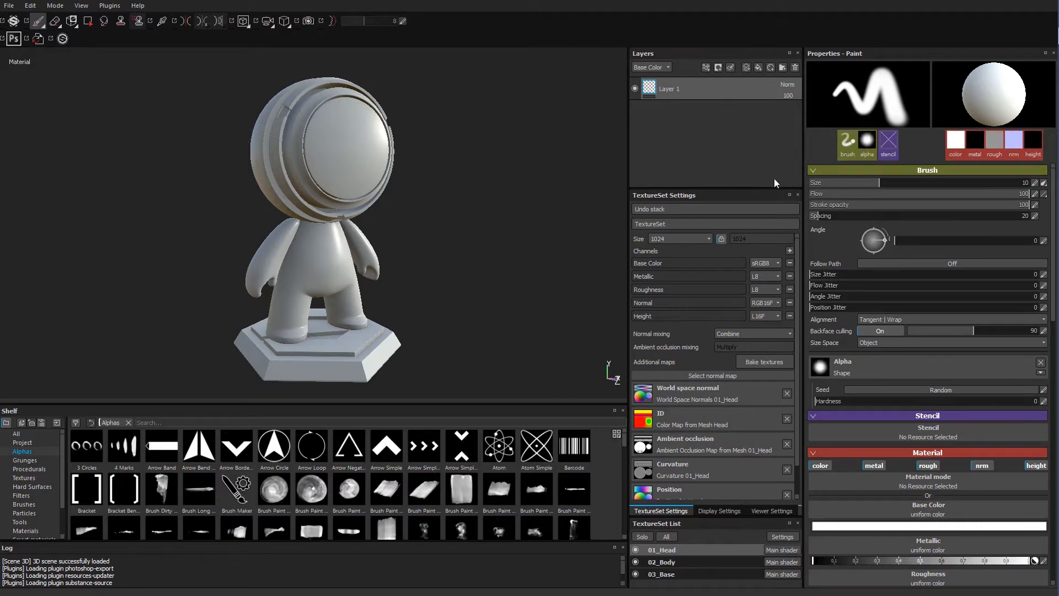
left_click_drag(319, 256, 307, 283, "alt")
middle_click_drag(307, 284, 289, 259, "alt")
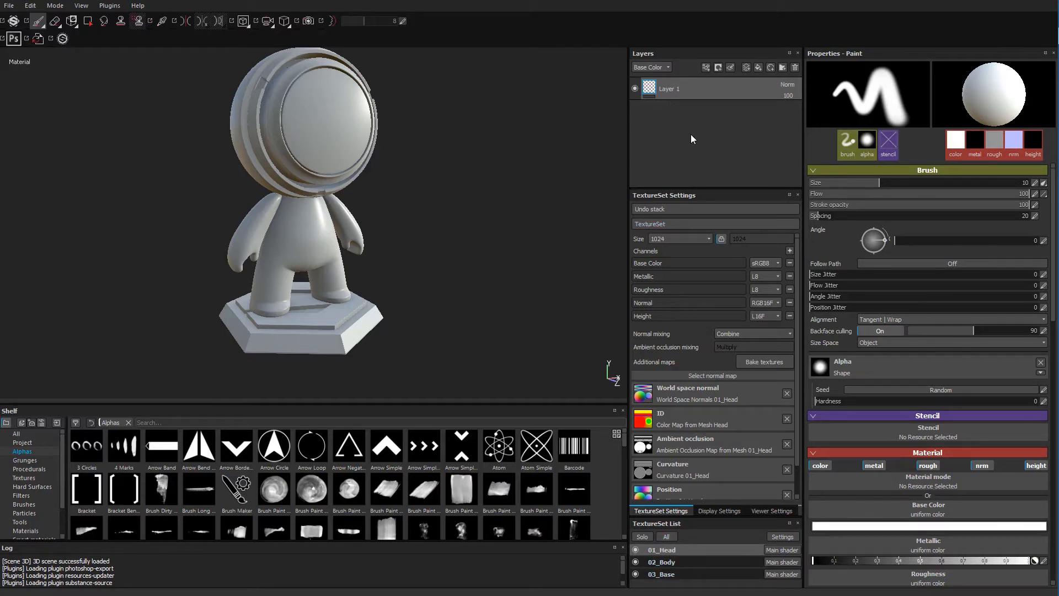
left_click(794, 68)
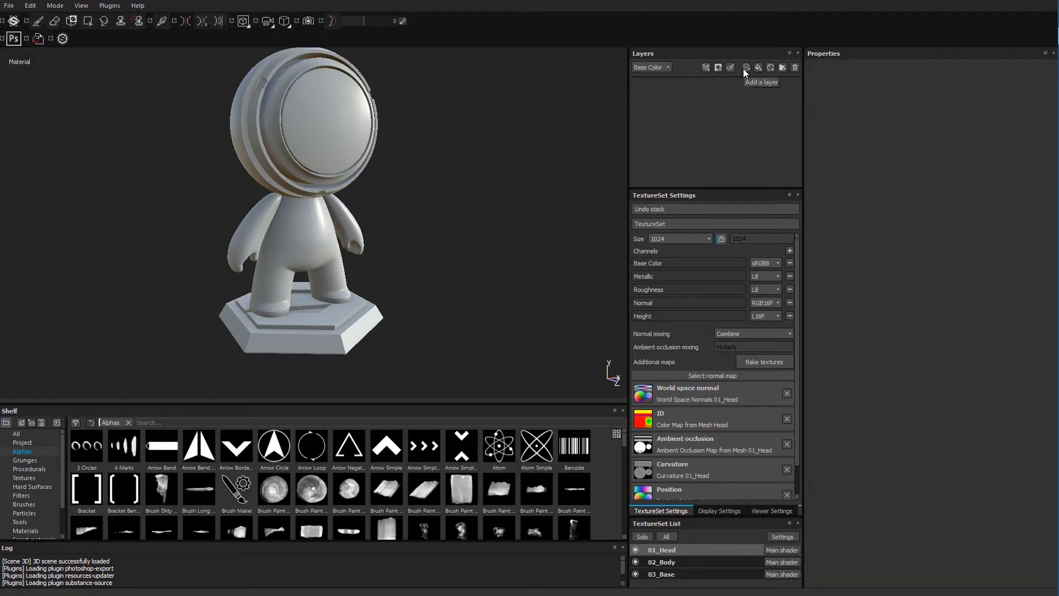
left_click(758, 68)
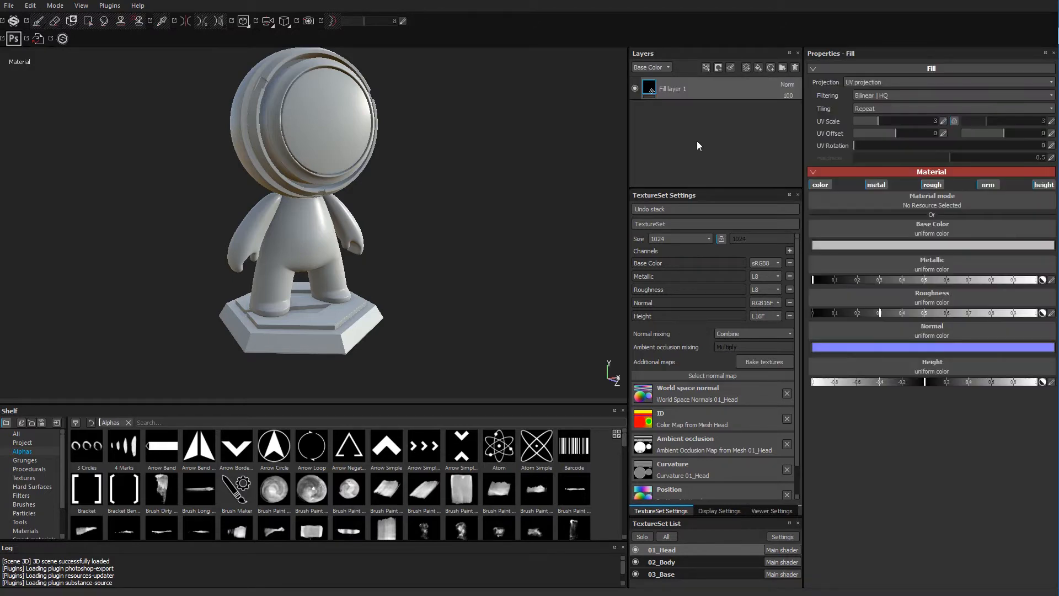
Turn the fill layer's height, normal, roughness and metallic channels off, leaving only color, and turn all four back on.
left_click(1043, 185)
left_click(990, 185)
left_click(933, 184)
left_click(878, 184)
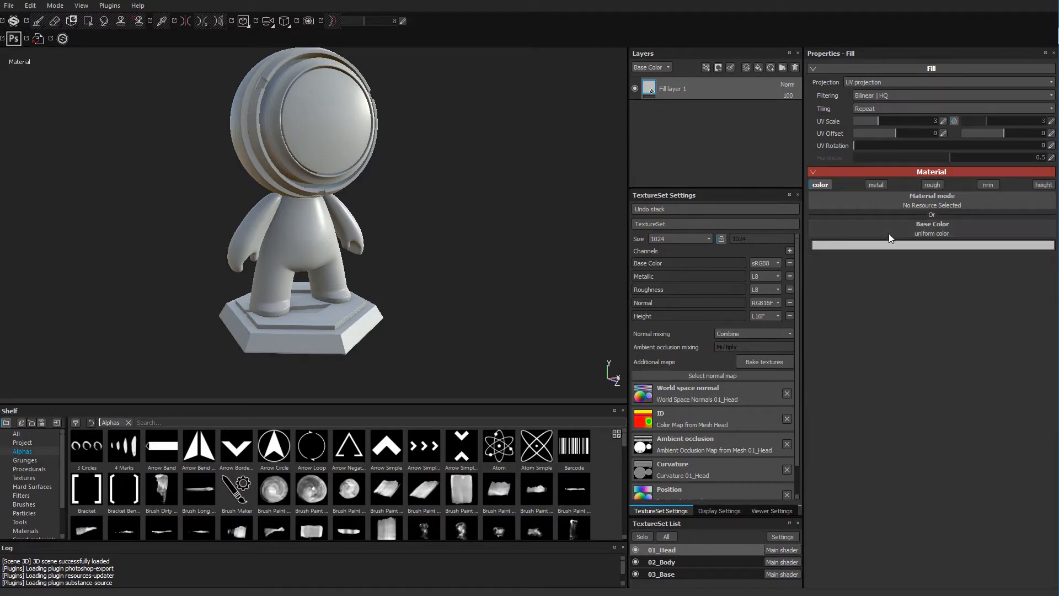
left_click(877, 185)
left_click(932, 185)
left_click(988, 185)
left_click(1043, 184)
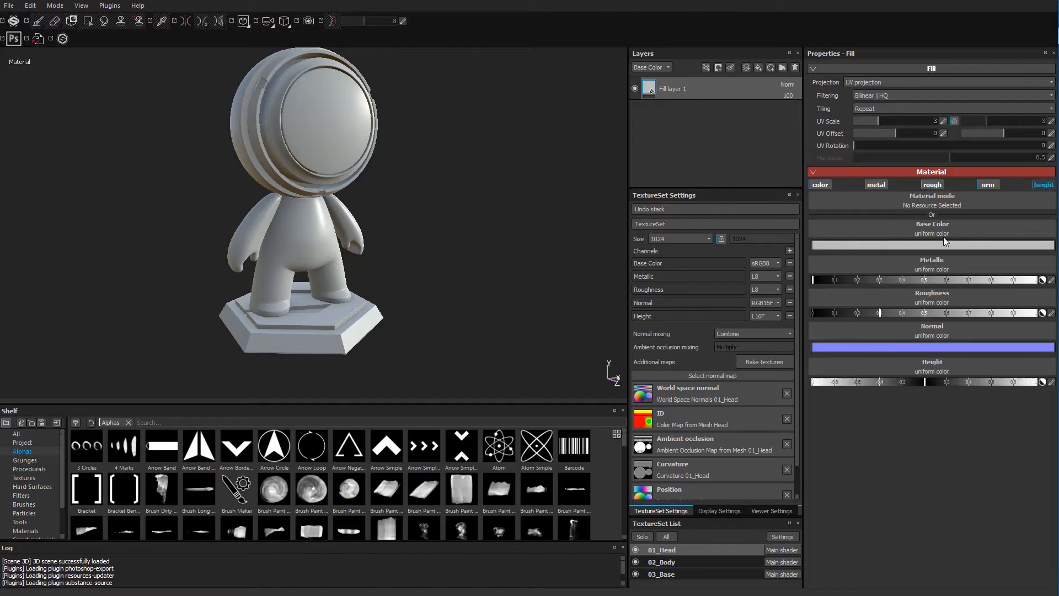
Set the fill layer's base color to pure red (R 1, G 0, B 0).
left_click(907, 244)
left_click_drag(892, 233, 906, 209)
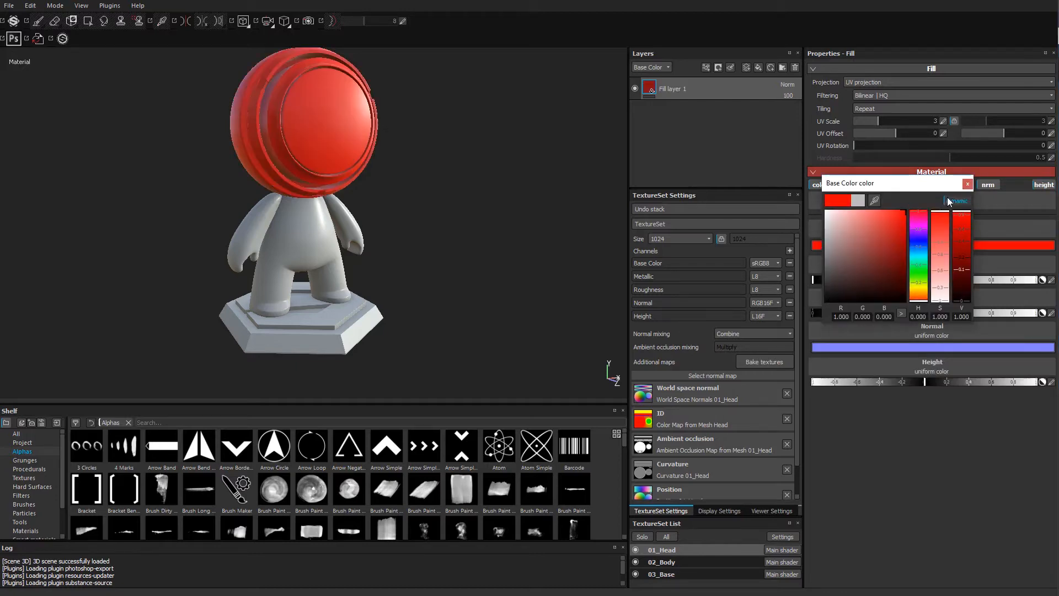
left_click(967, 184)
Render the character in Iray and view it from a higher angle.
left_click(149, 226)
mouse_move(149, 227)
left_mouse_down("alt")
mouse_move(161, 274)
mouse_move(180, 268)
mouse_move(220, 151)
left_mouse_up("alt")
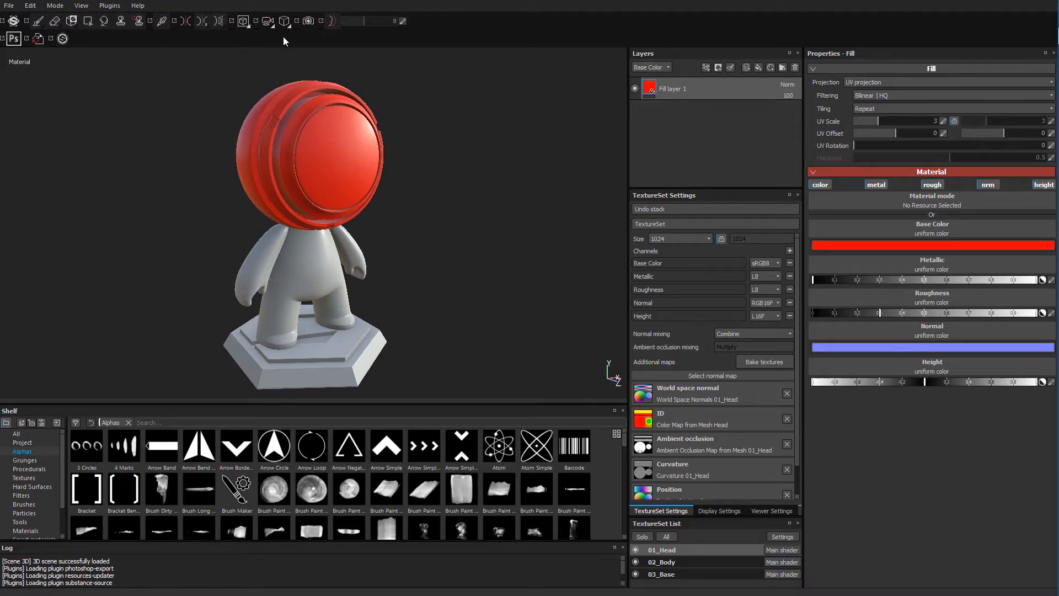
left_click(309, 22)
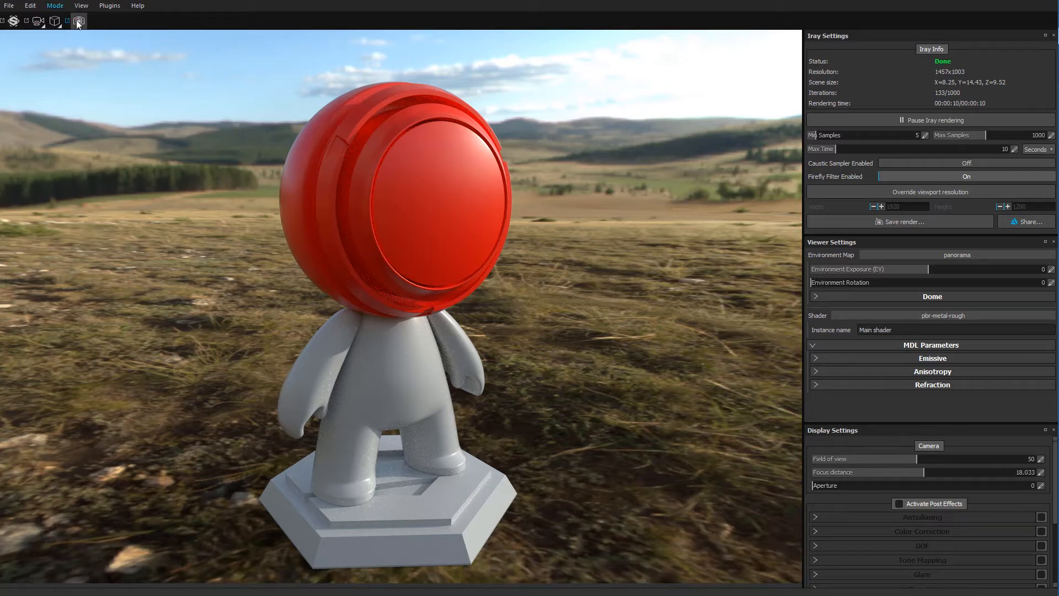
left_click_drag(282, 227, 325, 373, "alt")
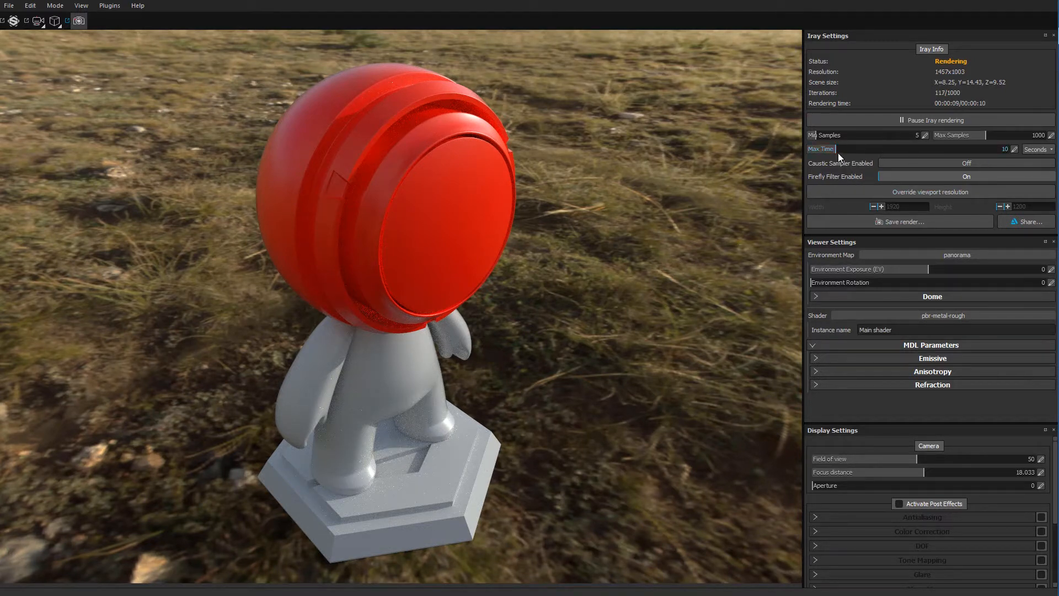
Set the Iray max time to 19 seconds and override the viewport resolution with 700 × 400.
left_click_drag(839, 149, 847, 150)
left_click(842, 150)
left_click(918, 192)
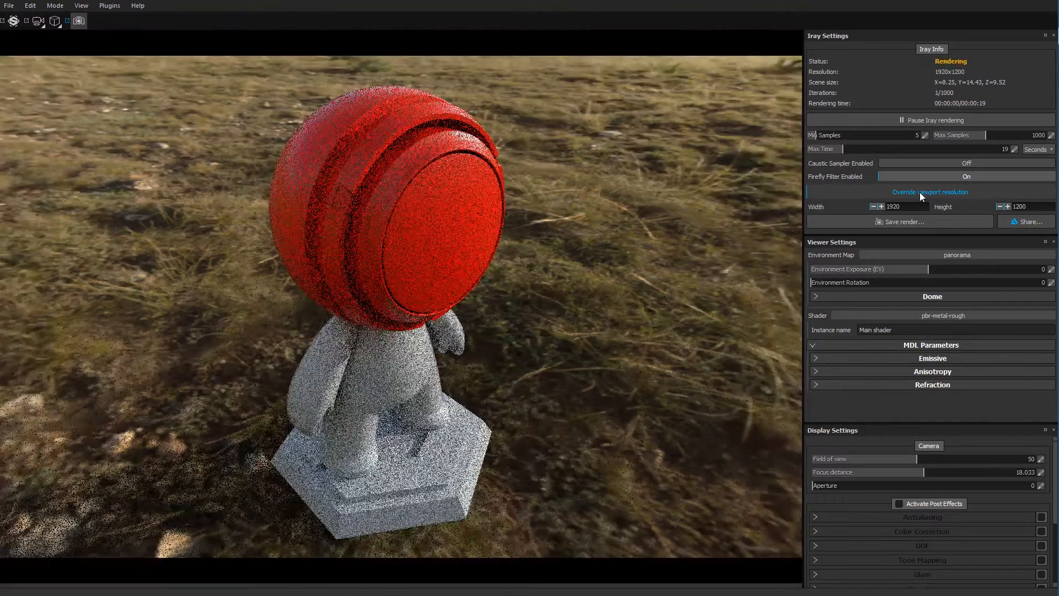
left_click_drag(907, 208, 812, 210)
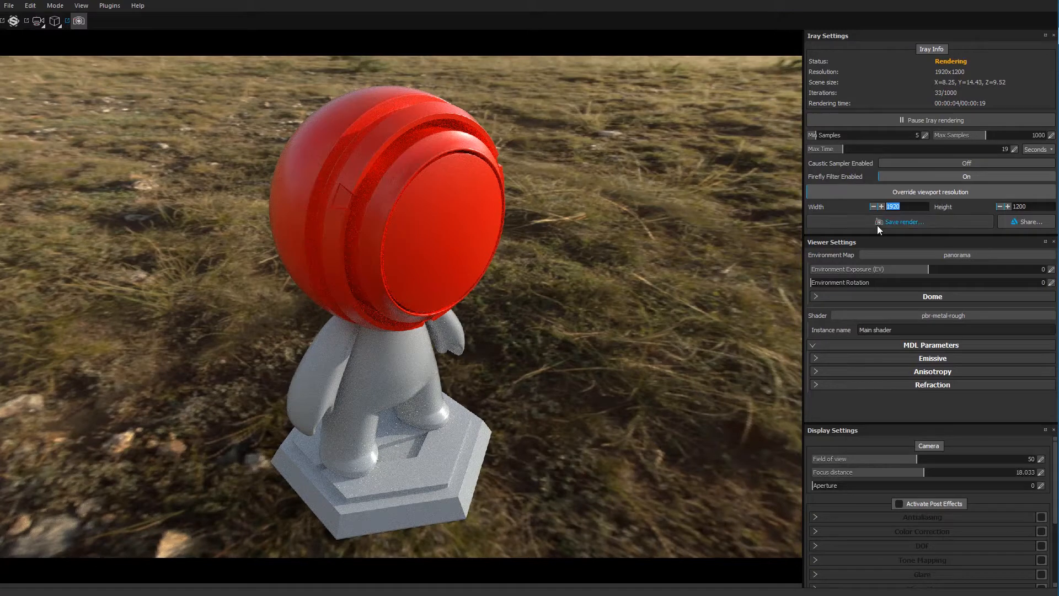
type("700")
key("Tab")
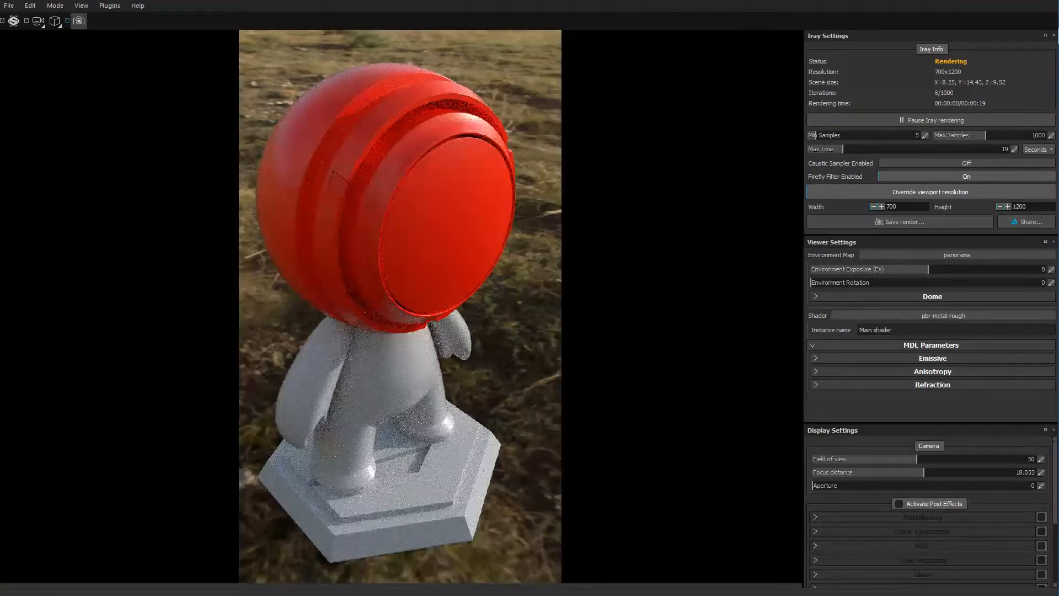
type("400")
key("Return")
left_click(908, 208)
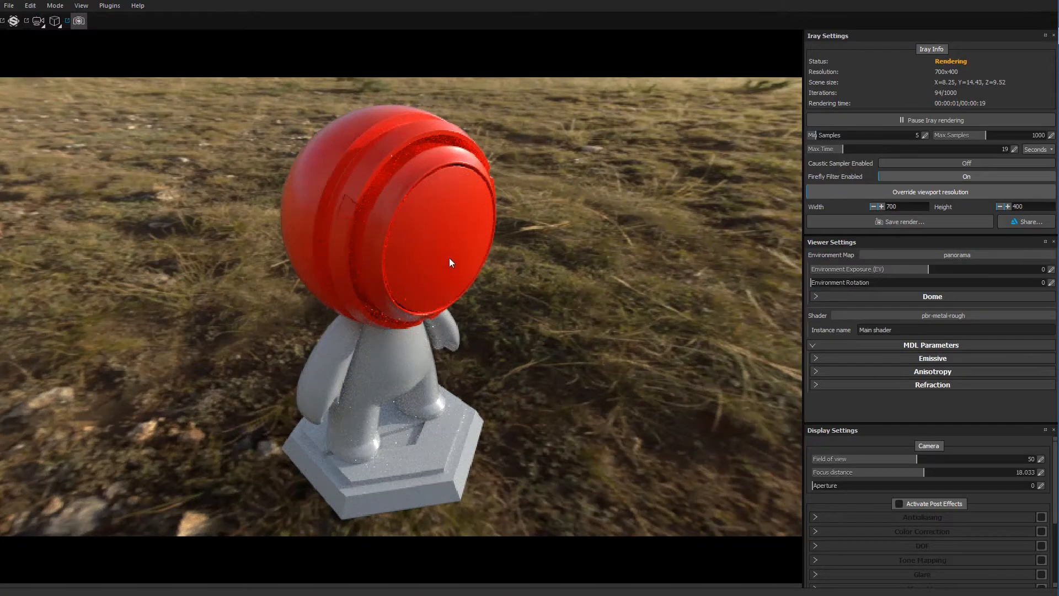
Reframe the character against the horizon and preview sharing the render to ArtStation, closing the export without uploading.
scroll(423, 281, "up", 2)
scroll(422, 281, "down", 3)
scroll(422, 271, "up", 3)
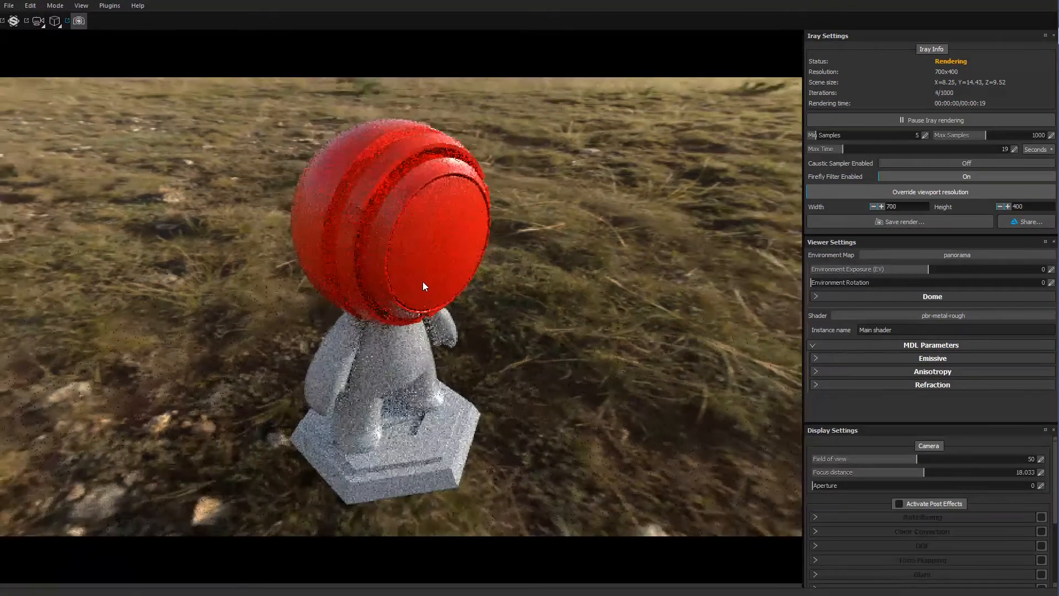
left_click_drag(423, 276, 354, 303)
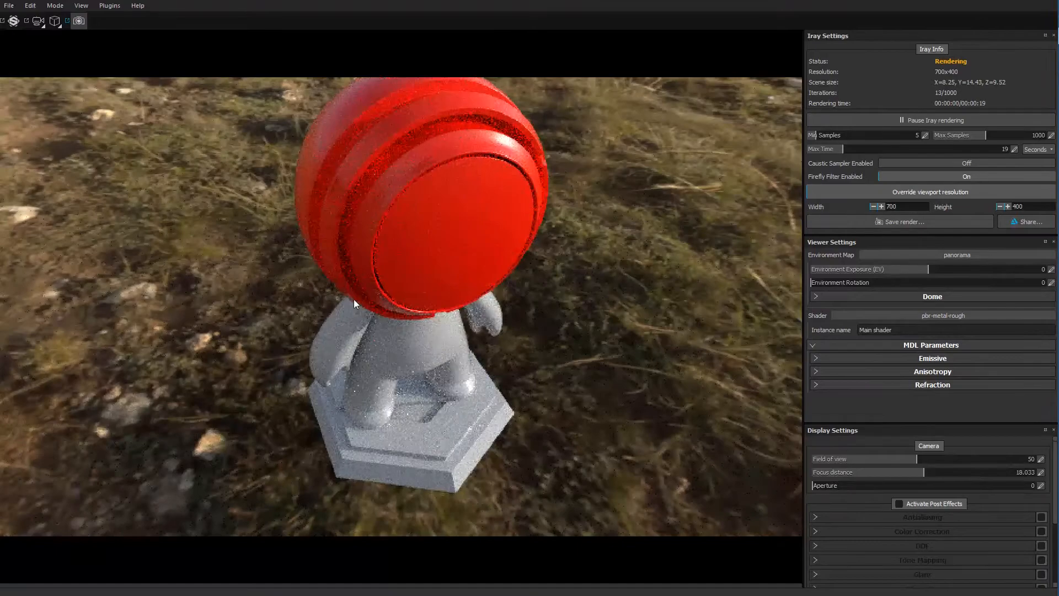
left_click_drag(413, 279, 508, 280)
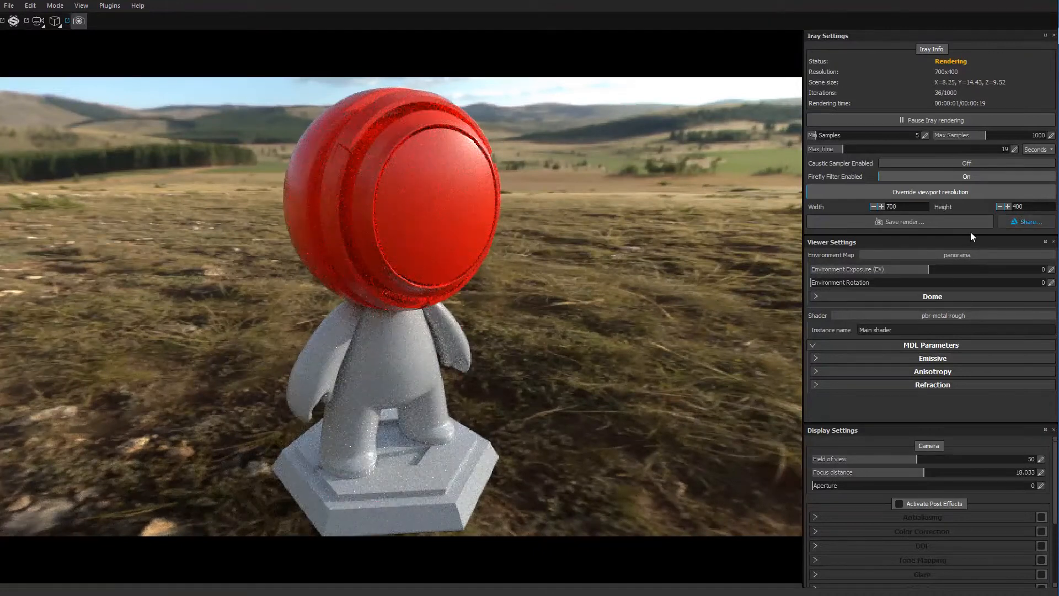
left_click(1026, 223)
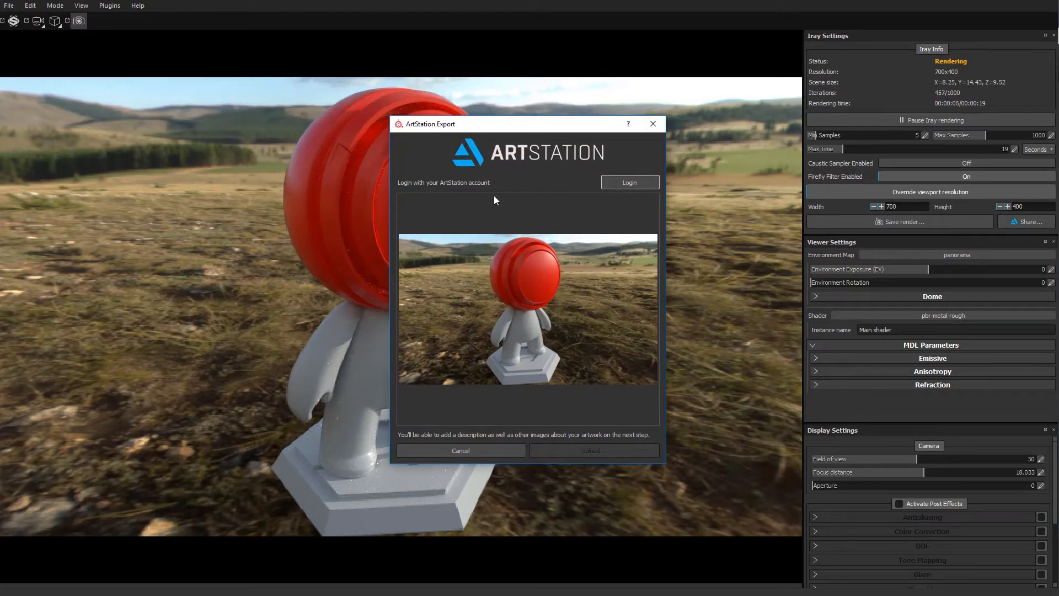
left_click(654, 122)
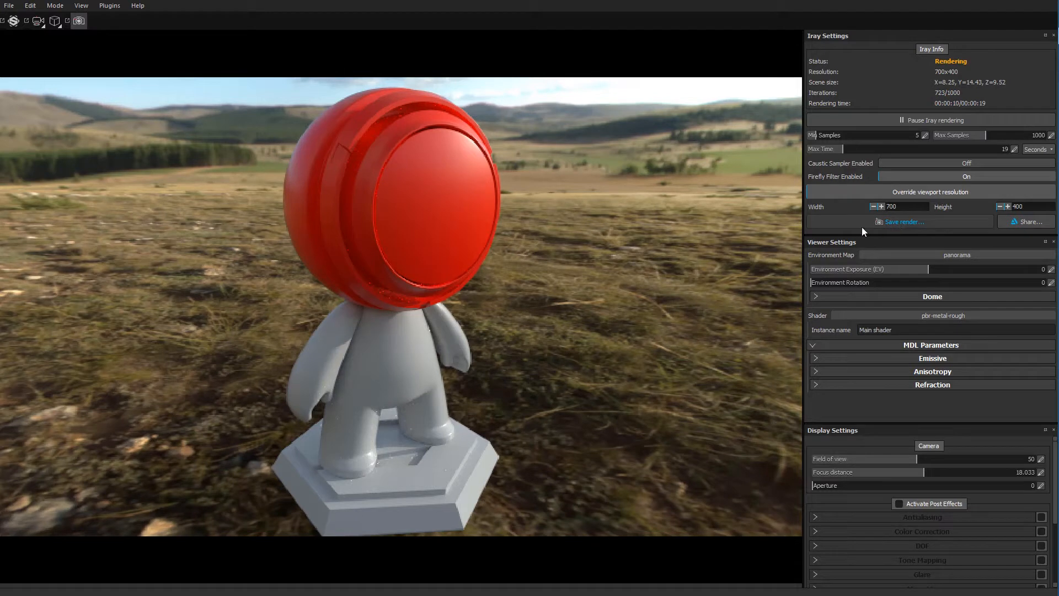
Review the file formats available for saving the Iray render, and close the export without saving.
left_click(914, 218)
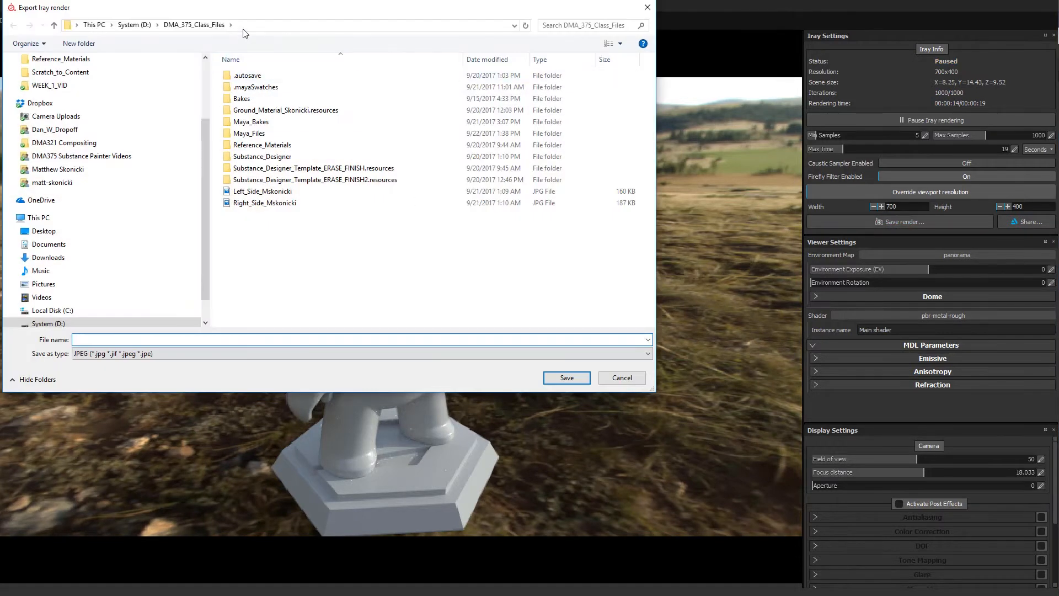
left_click_drag(255, 7, 255, 58)
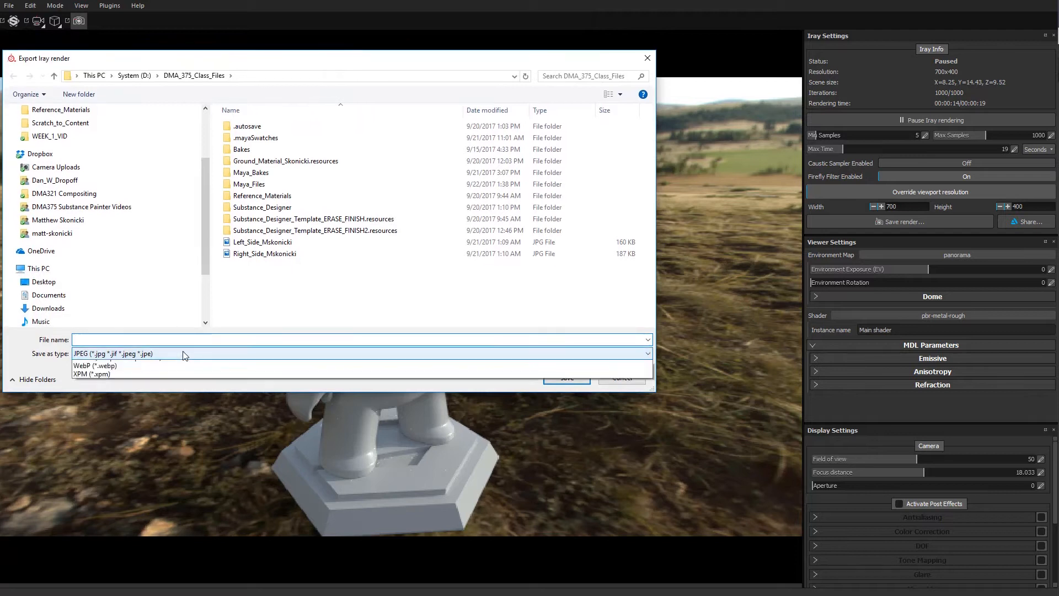
left_click(185, 353)
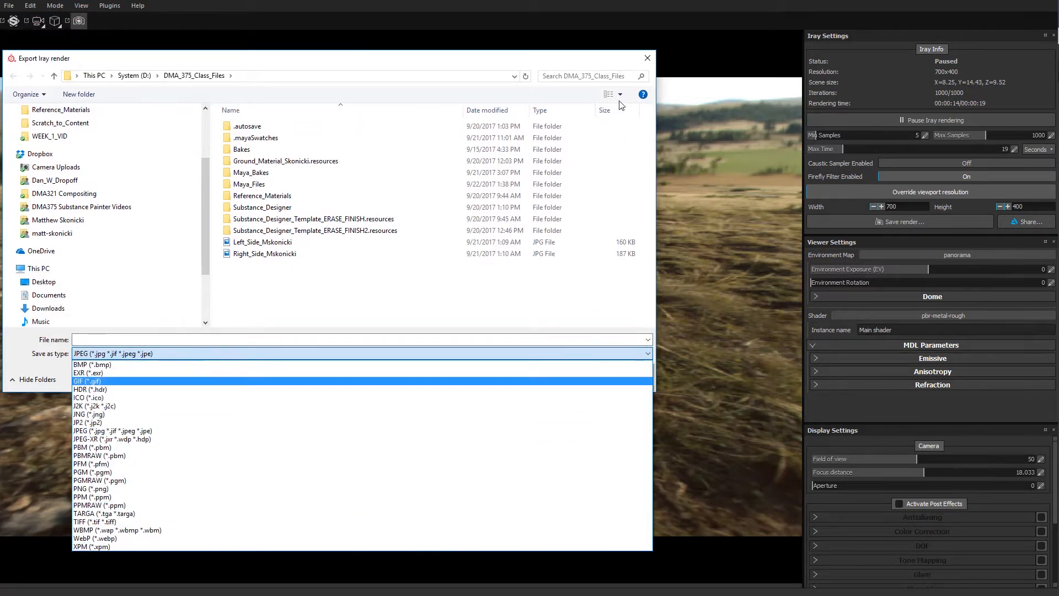
left_click(577, 62)
left_click(619, 378)
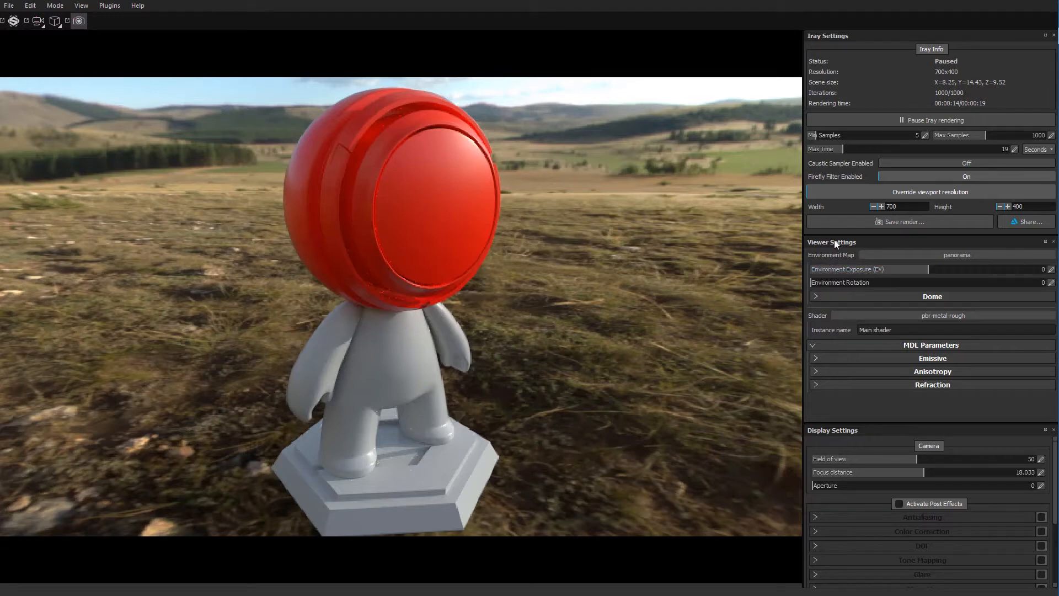
Light the render with the Soft_1Front environment map and rotate the environment to 104.
left_click_drag(488, 283, 568, 220, "alt")
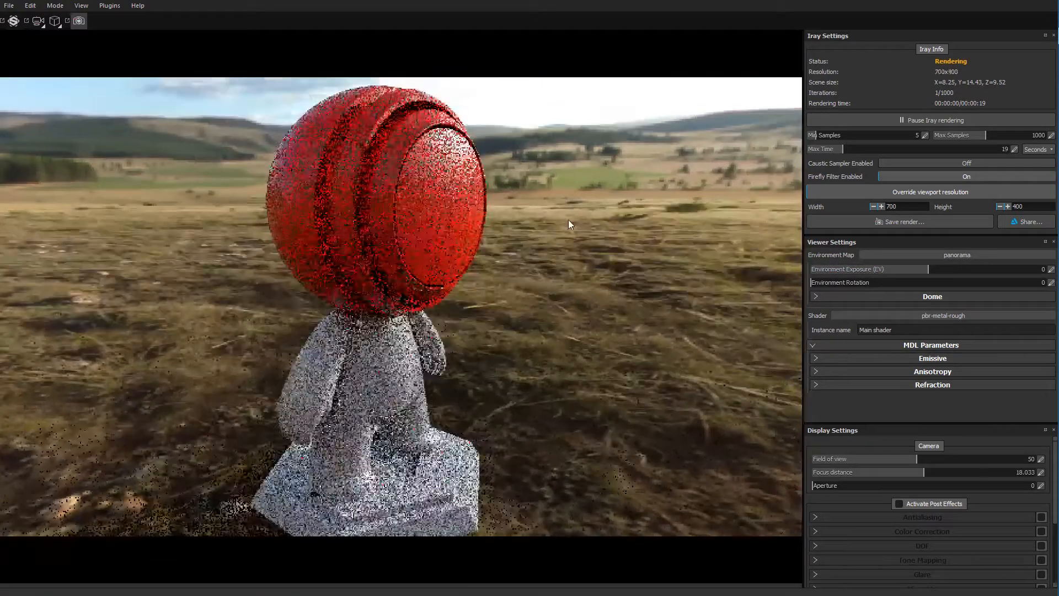
left_click(949, 256)
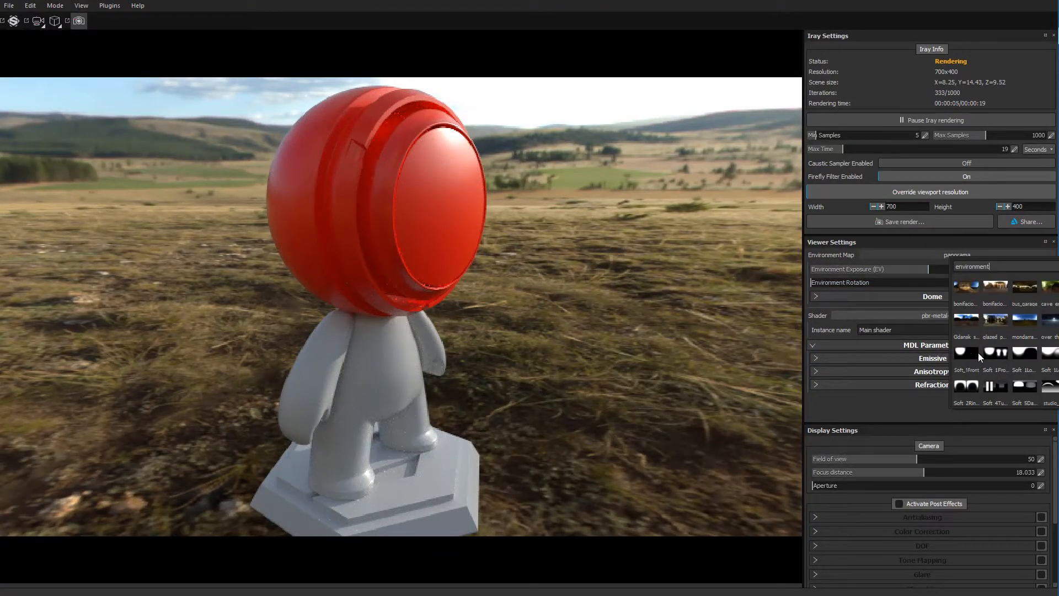
mouse_move(964, 357)
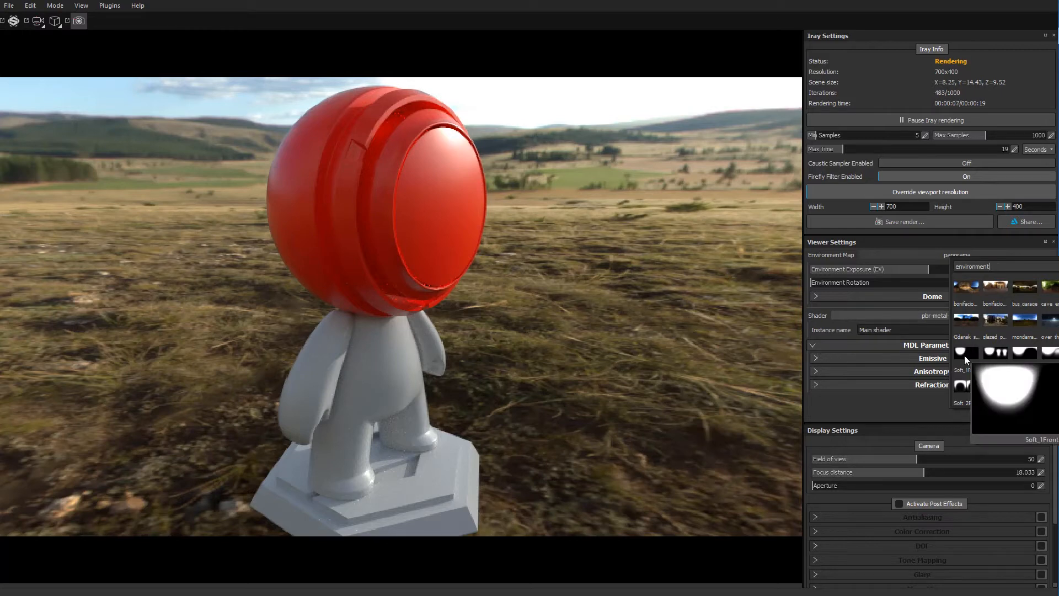
left_click(965, 356)
left_click_drag(461, 312, 439, 351, "alt")
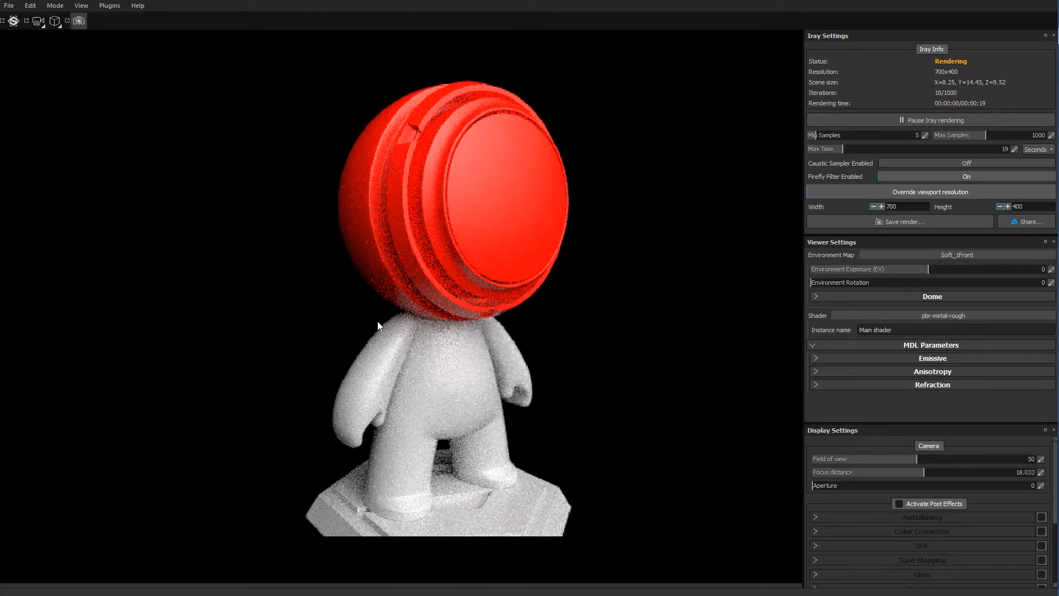
right_click_drag(335, 303, 370, 282, "shift")
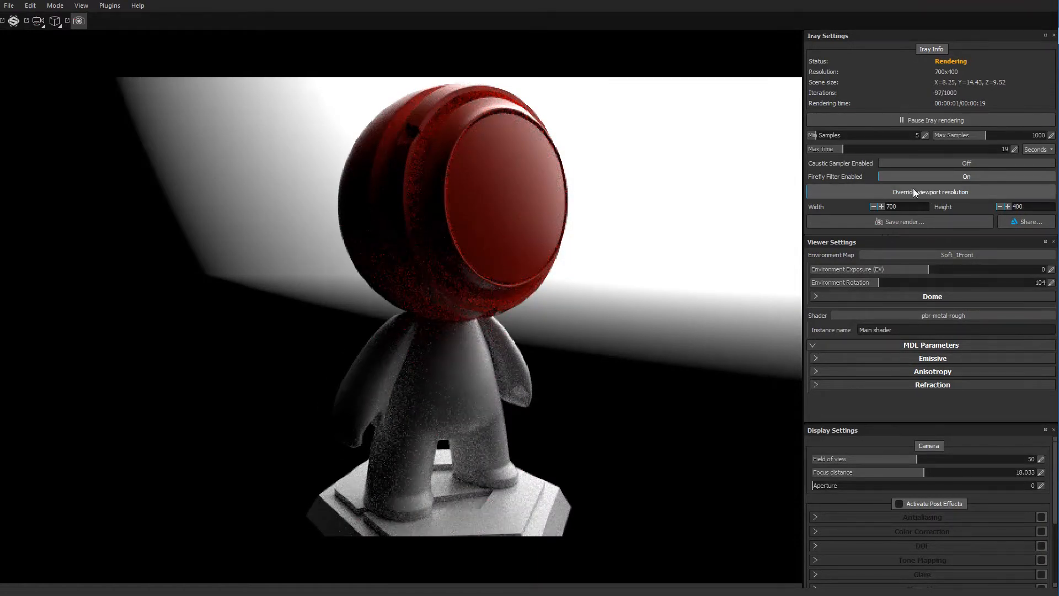
Change the environment map to bonifacio_street and frame the whole character on its base.
left_click(911, 255)
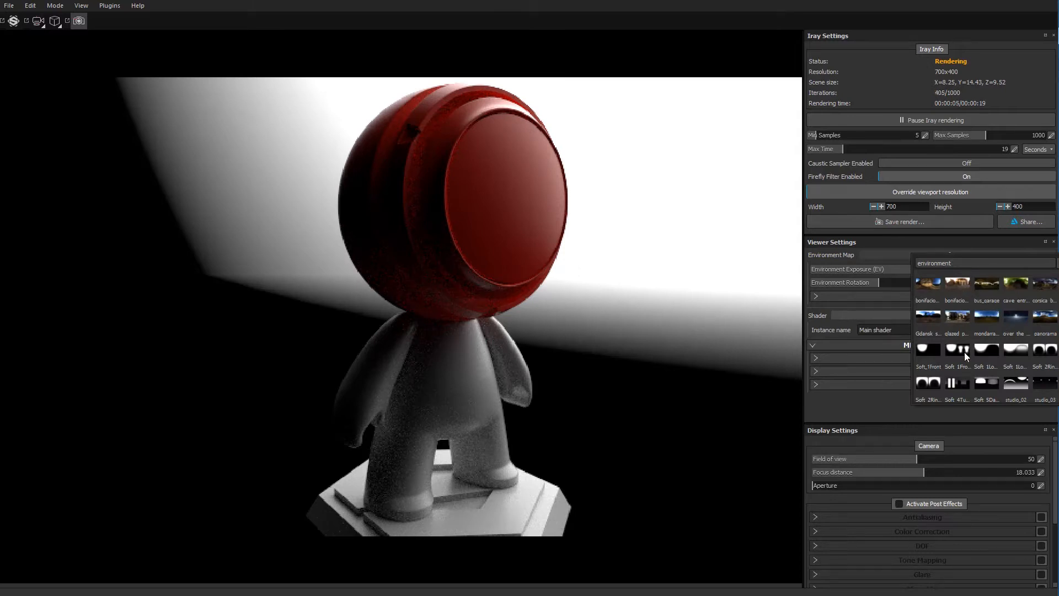
left_click(960, 291)
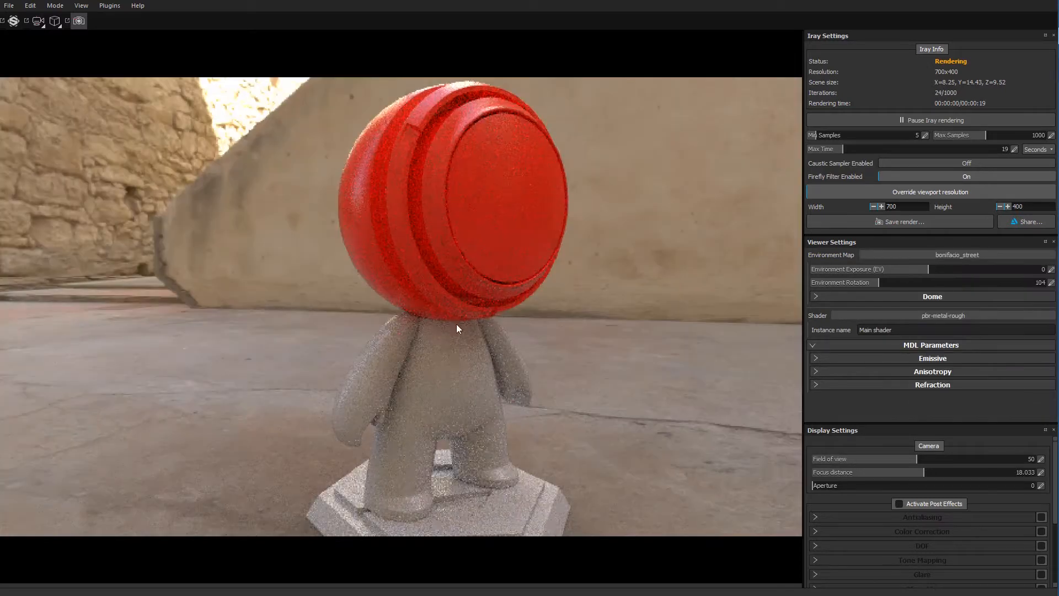
left_click_drag(372, 324, 200, 317)
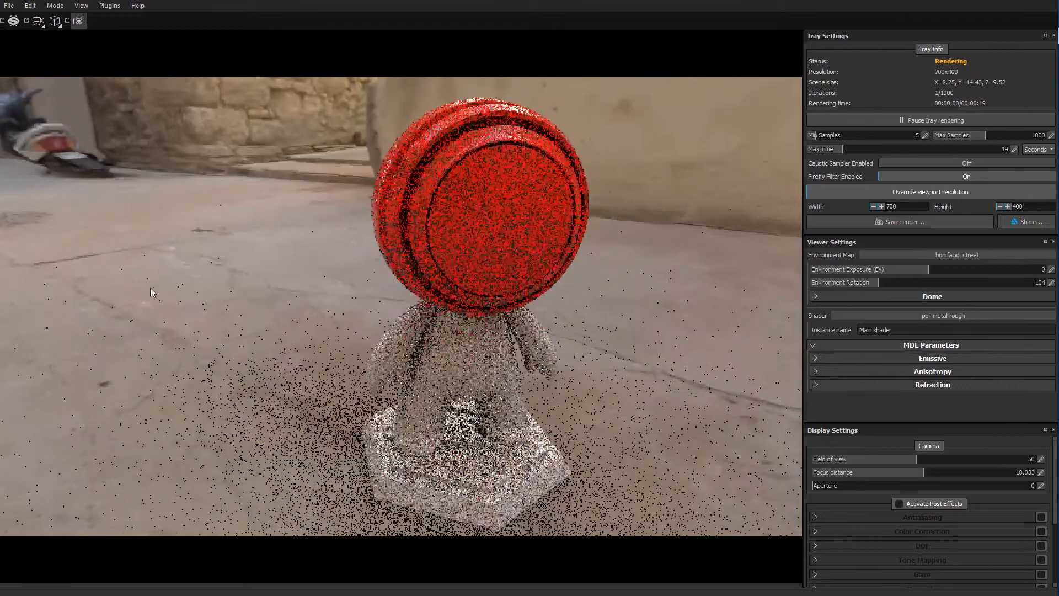
left_click_drag(427, 382, 434, 377)
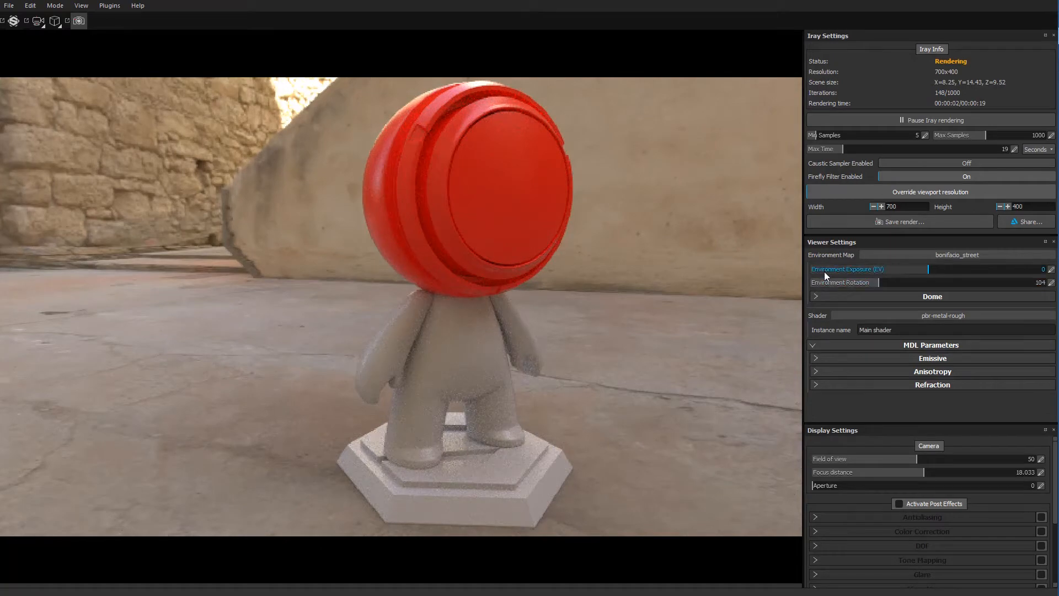
Rotate the environment to 210 and review the available environment maps, keeping bonifacio_street.
left_click_drag(924, 272, 948, 295)
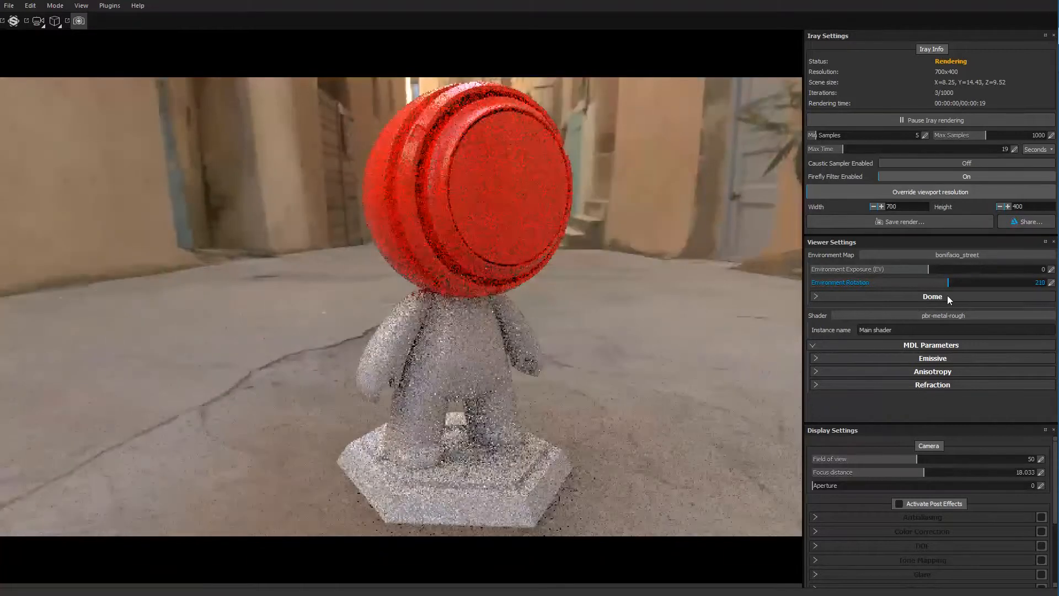
left_click(974, 254)
left_click(934, 257)
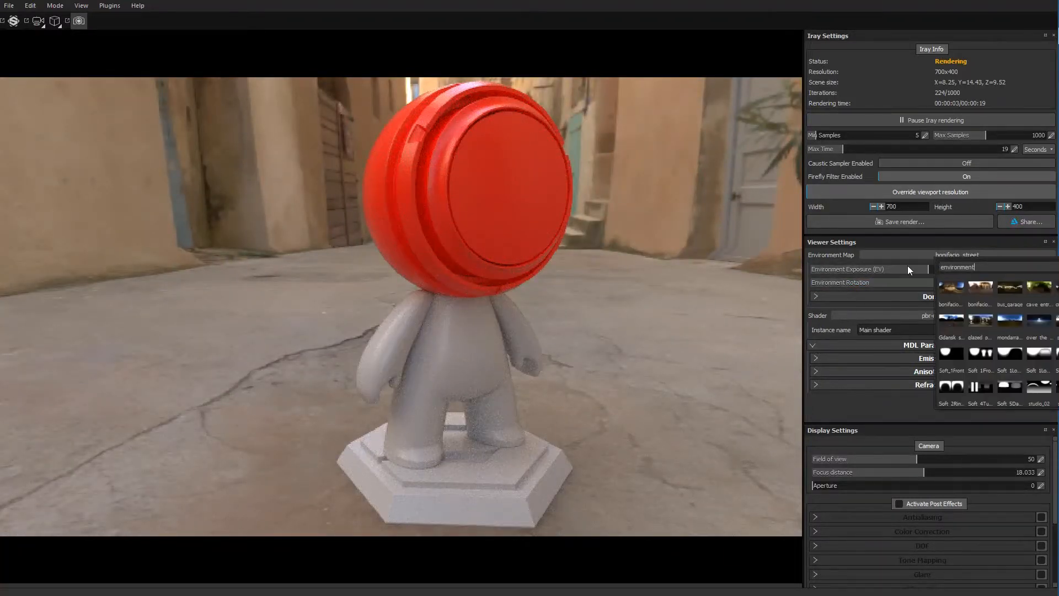
left_click(821, 305)
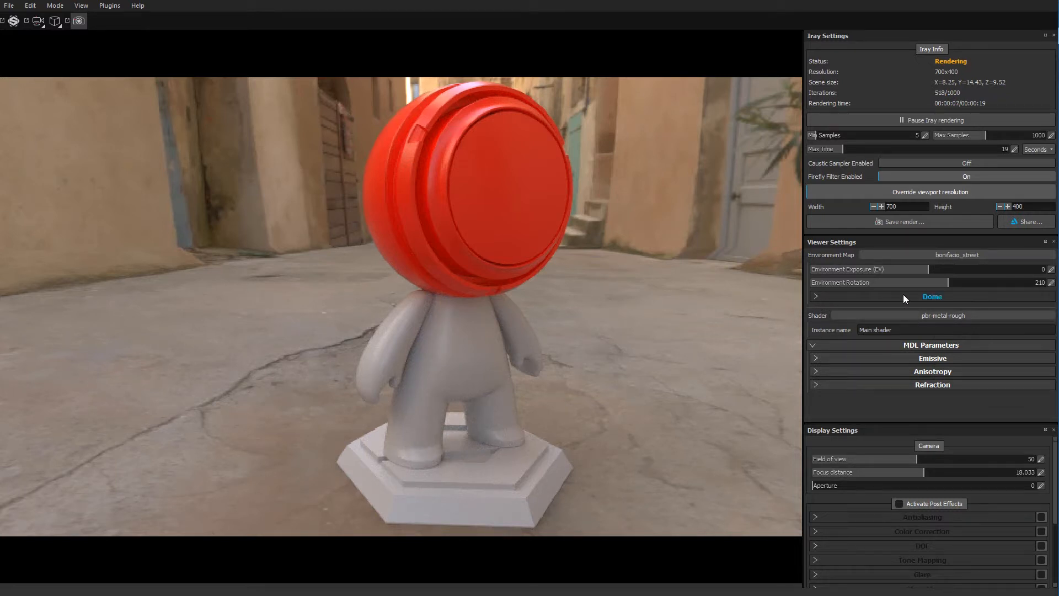
Expand the dome settings, try the Sphere and Infinite sphere dome types, and return to Sphere with ground.
left_click(816, 296)
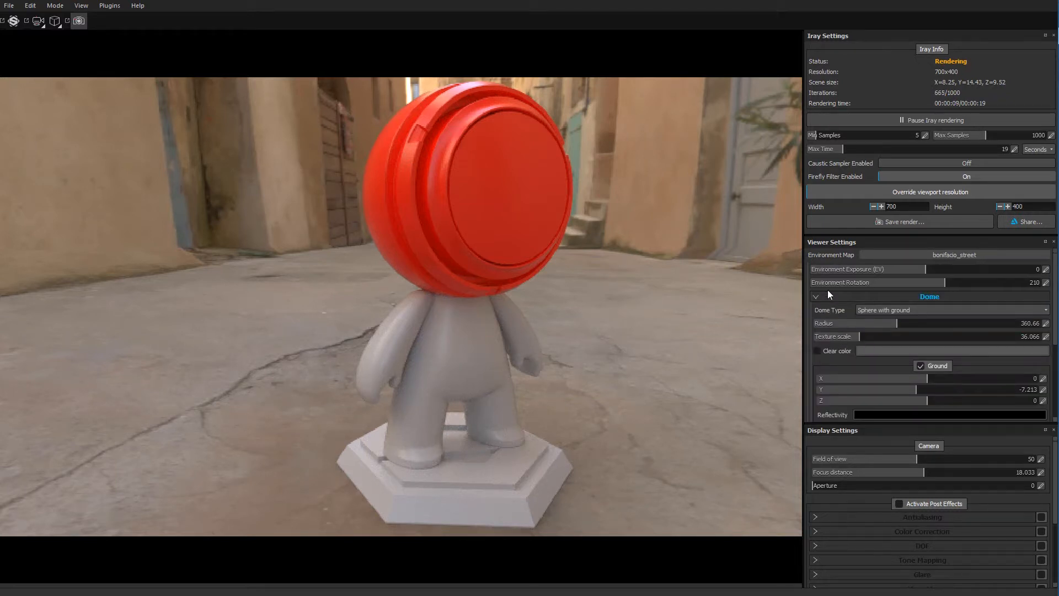
scroll(828, 291, "down", 2)
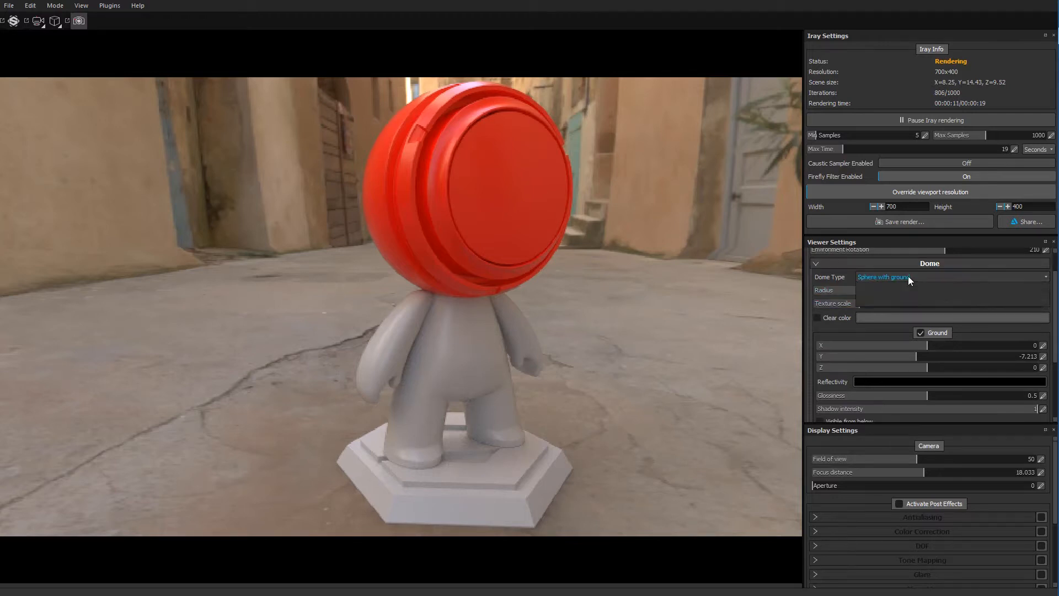
left_click(907, 276)
left_click(891, 292)
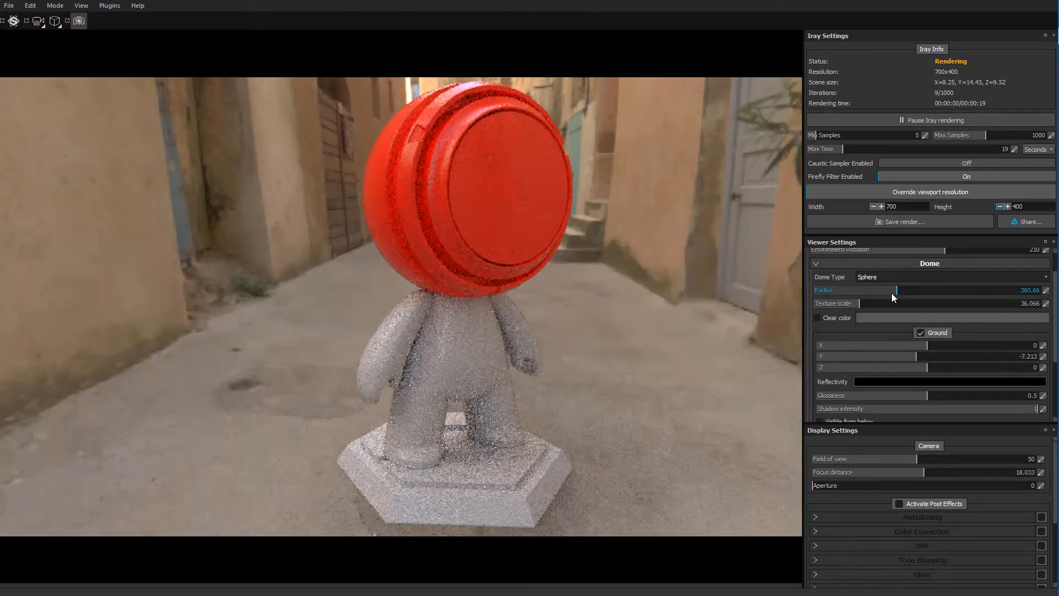
left_click(891, 274)
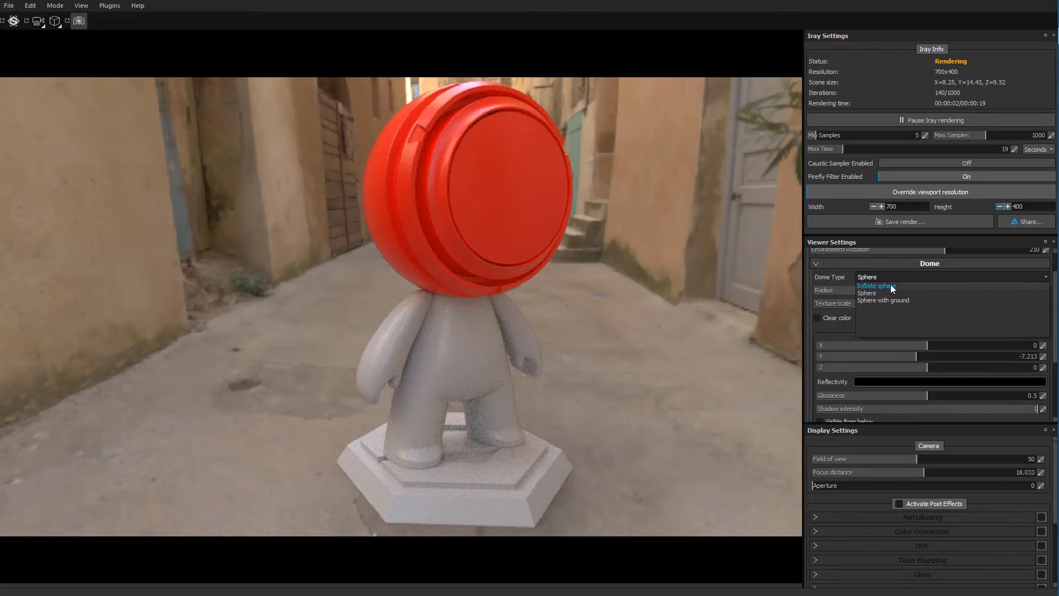
left_click(892, 286)
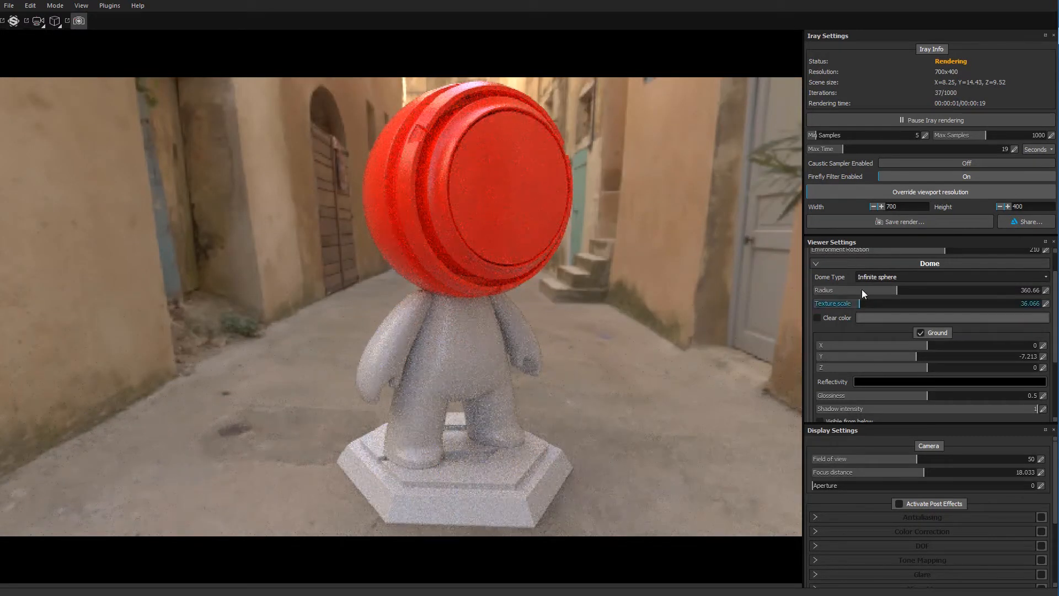
left_click(911, 274)
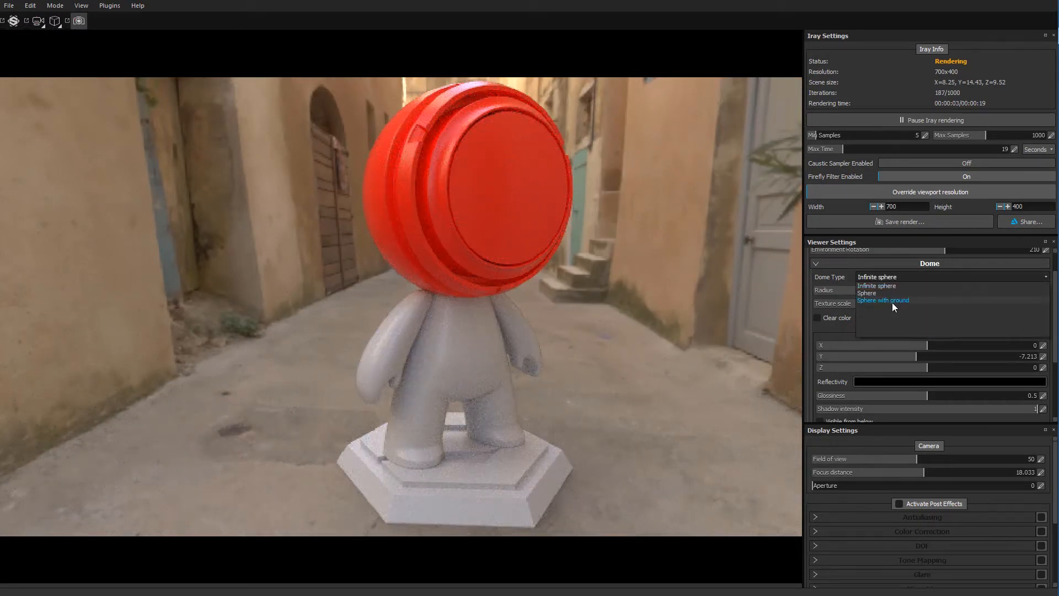
left_click(891, 302)
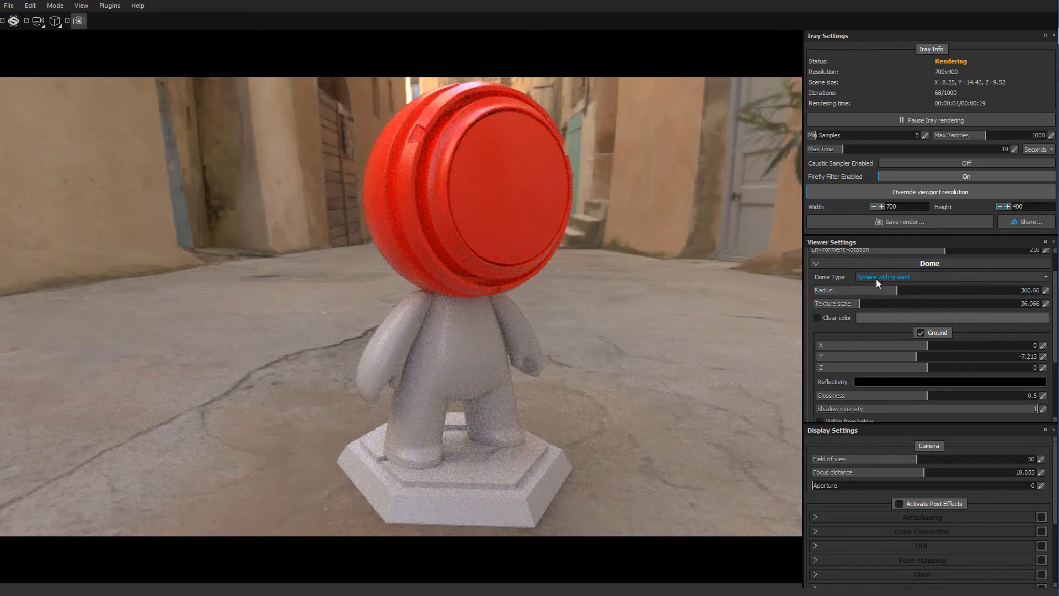
left_click(878, 276)
left_click(880, 293)
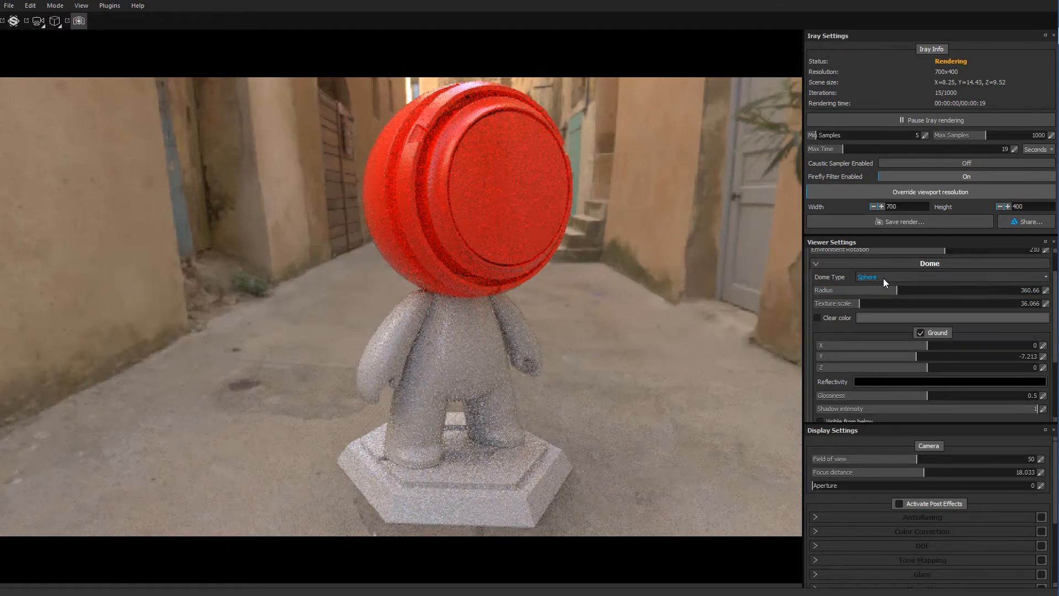
left_click(883, 279)
left_click(884, 301)
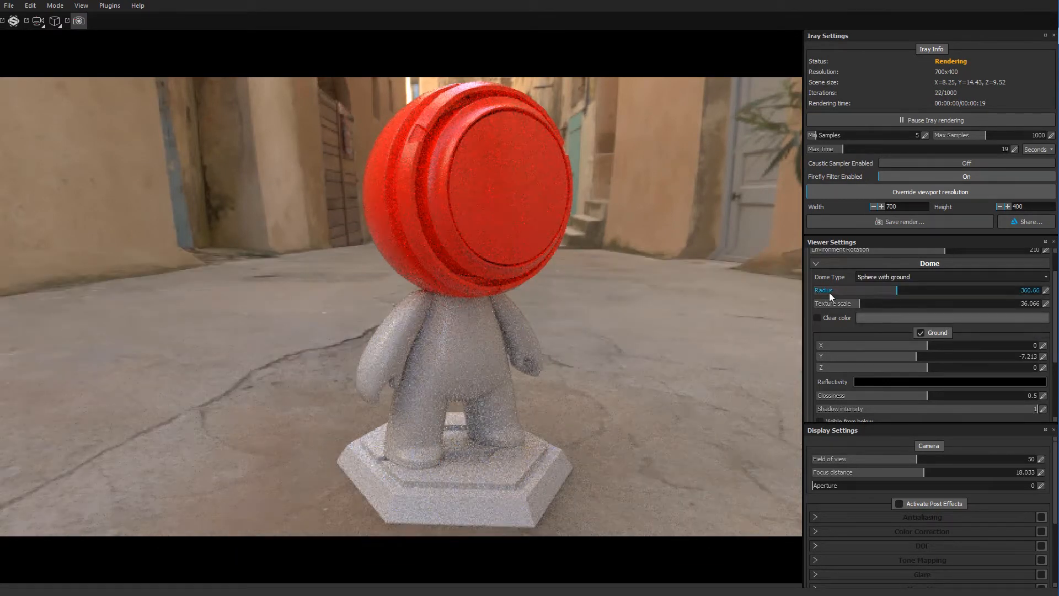
Reduce the dome radius to 122.04 and check the street backdrop from low viewing angles.
left_click_drag(896, 290, 872, 298)
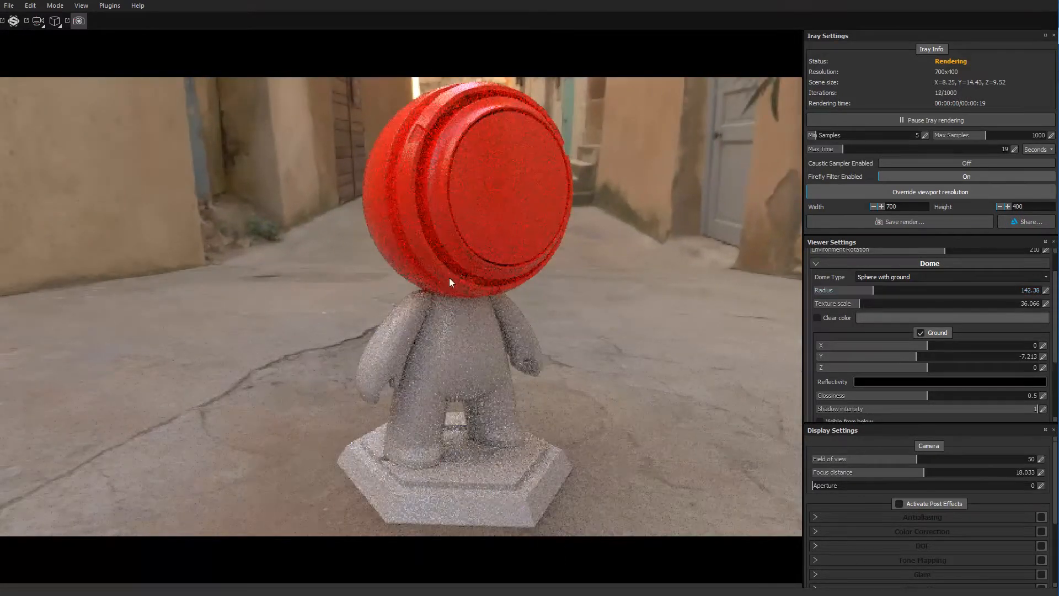
left_click_drag(494, 266, 562, 227, "alt")
mouse_move(865, 291)
left_mouse_down()
mouse_move(842, 294)
mouse_move(870, 295)
left_mouse_up()
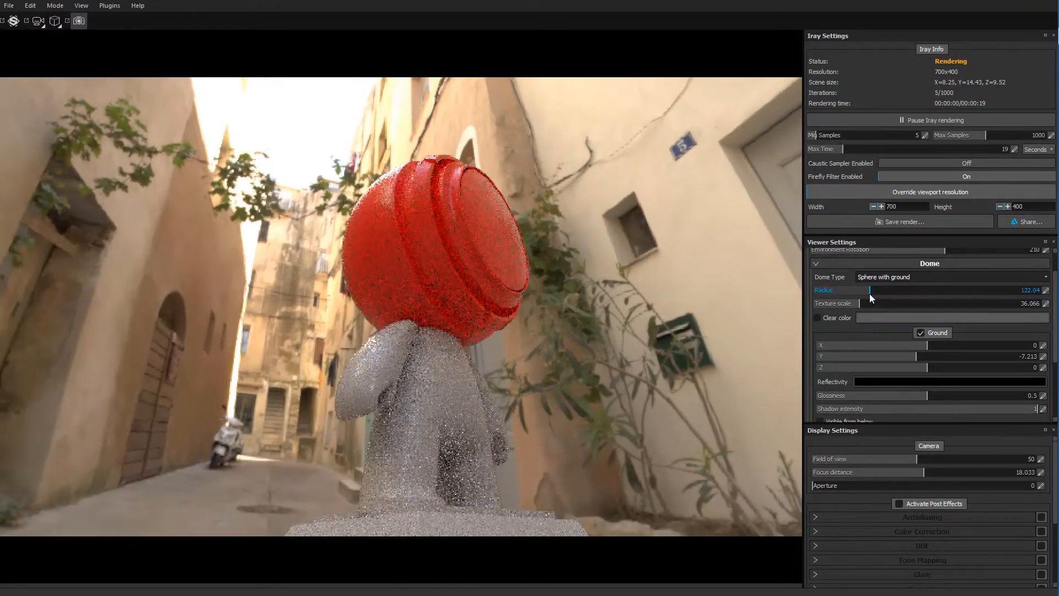
left_click_drag(683, 281, 659, 322, "alt")
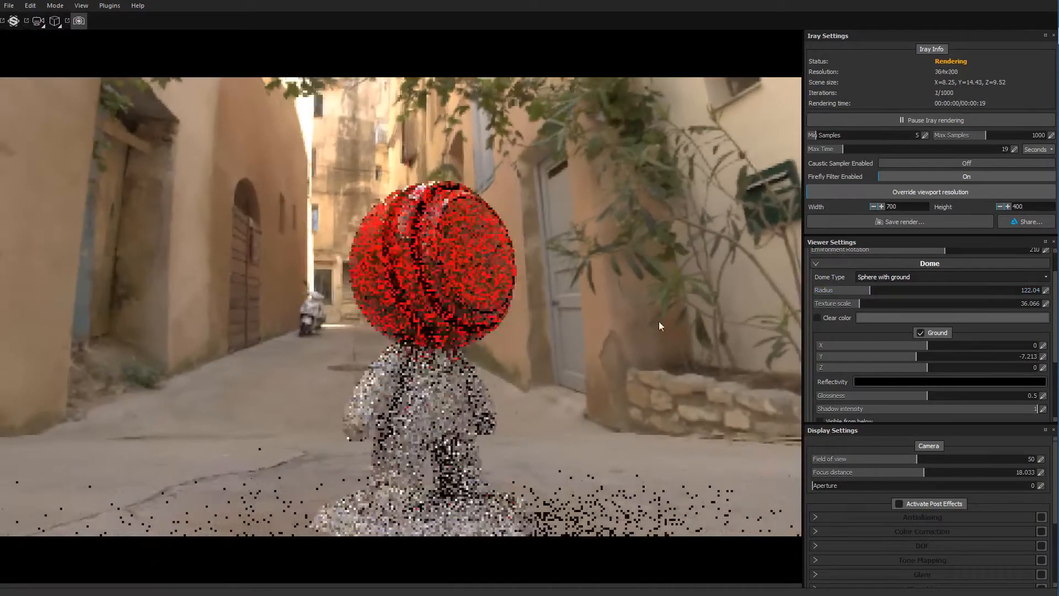
Set the dome's texture scale to 7.823 while checking the ground around the character's base.
mouse_move(861, 308)
left_mouse_down()
mouse_move(891, 307)
mouse_move(875, 308)
left_mouse_up()
left_click_drag(508, 361, 514, 459, "alt")
left_click_drag(876, 303, 820, 307)
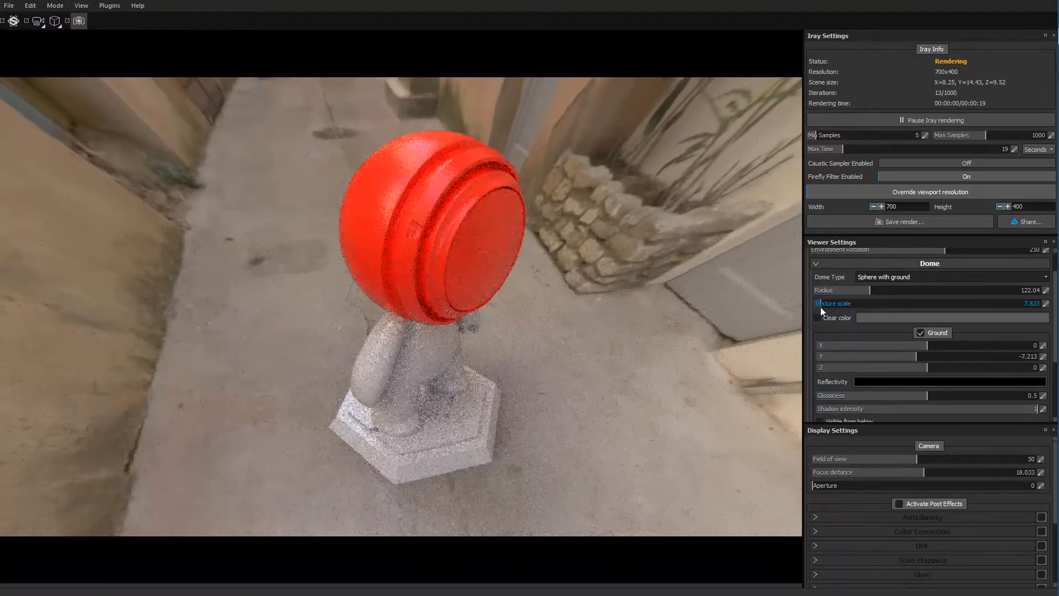
left_click_drag(452, 364, 539, 352, "alt")
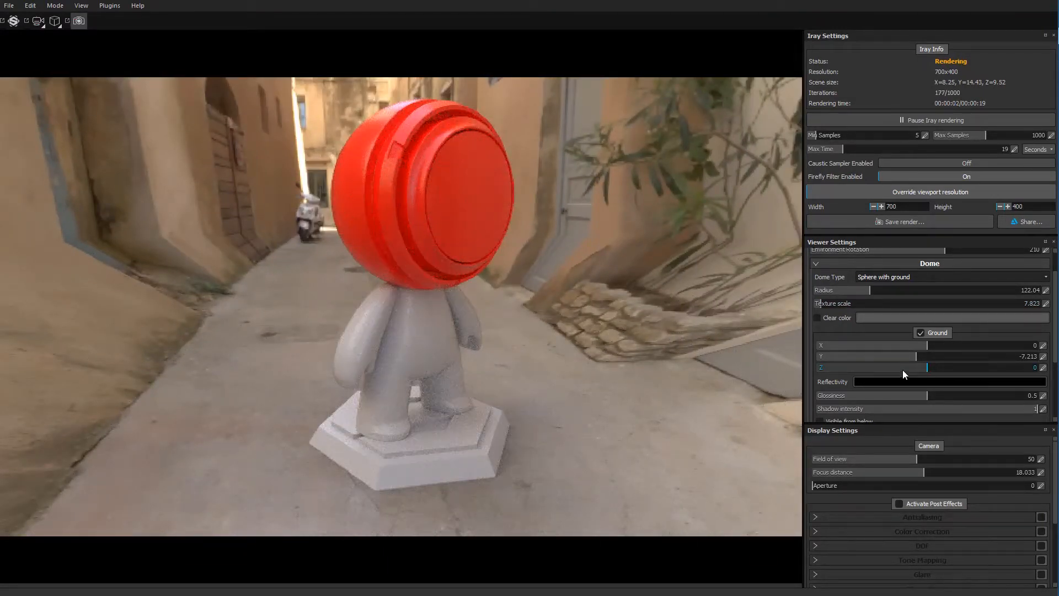
Replace the environment background with the grey clear color and check the character against it.
left_click(838, 319)
left_click(818, 318)
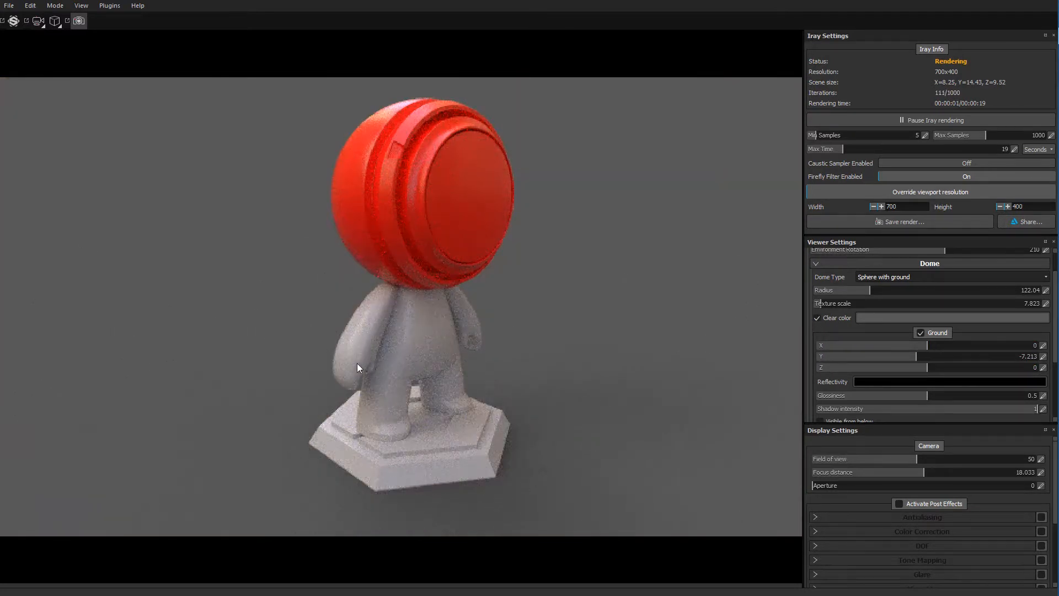
left_click_drag(342, 357, 313, 355, "alt")
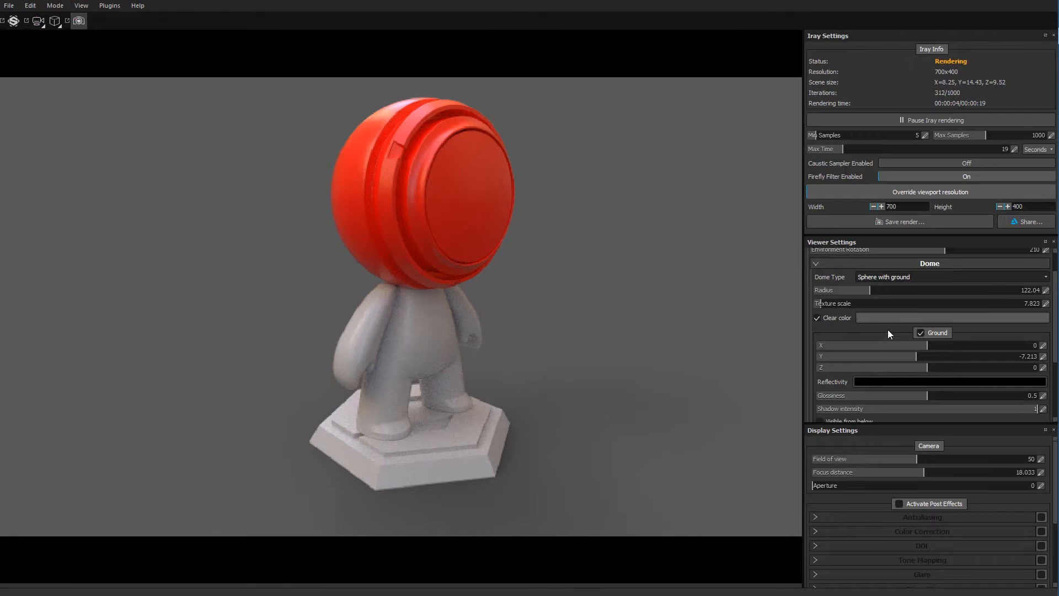
scroll(867, 343, "up", 1)
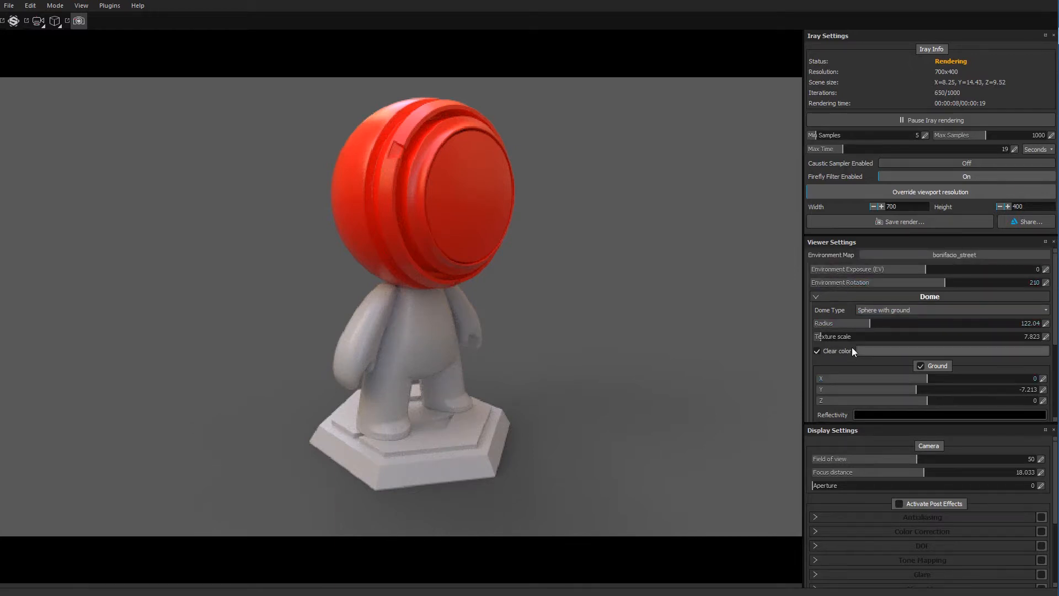
scroll(863, 336, "down", 2)
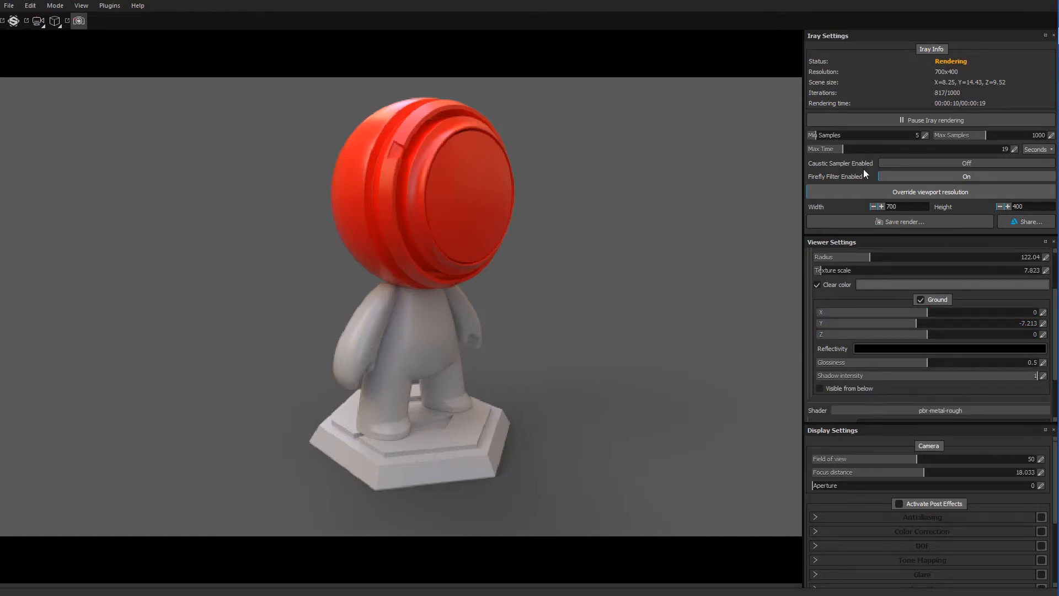
Enable the Caustic Sampler, inspect the character up close, and turn the sampler off again.
left_click(928, 164)
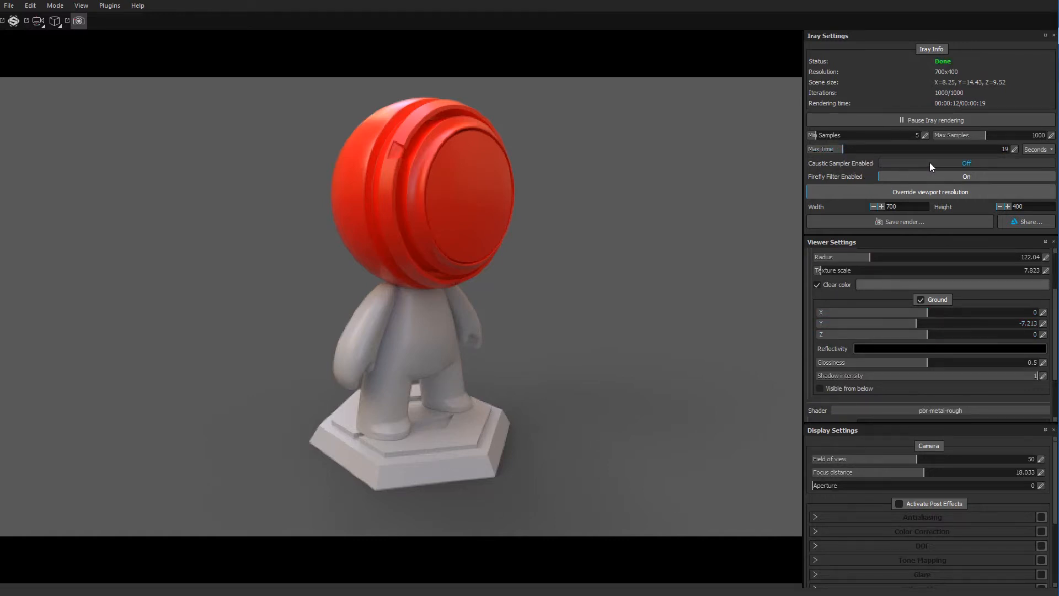
left_click_drag(462, 376, 494, 408, "alt")
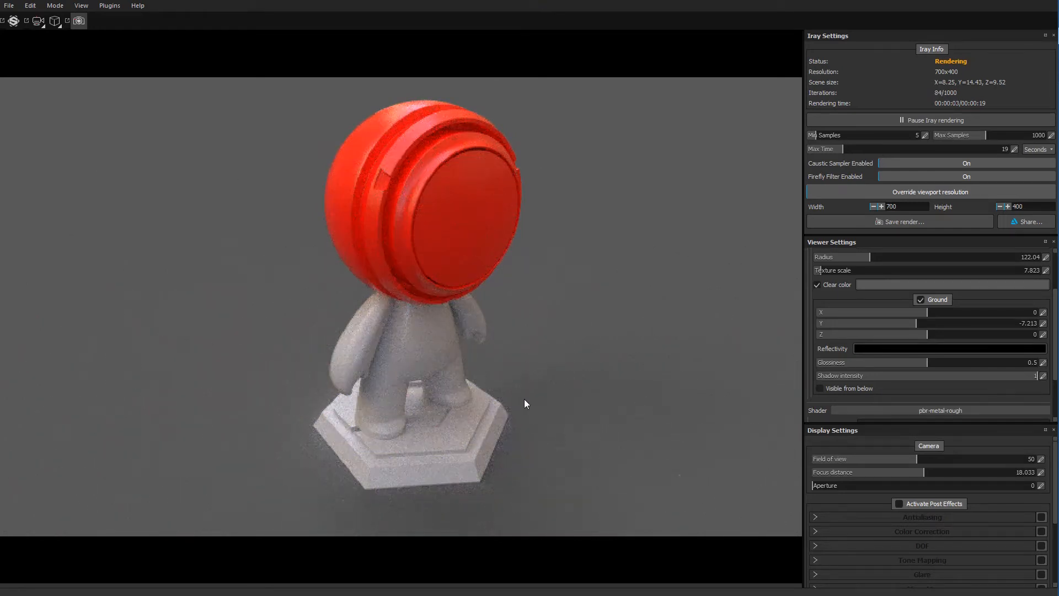
scroll(538, 399, "up", 5)
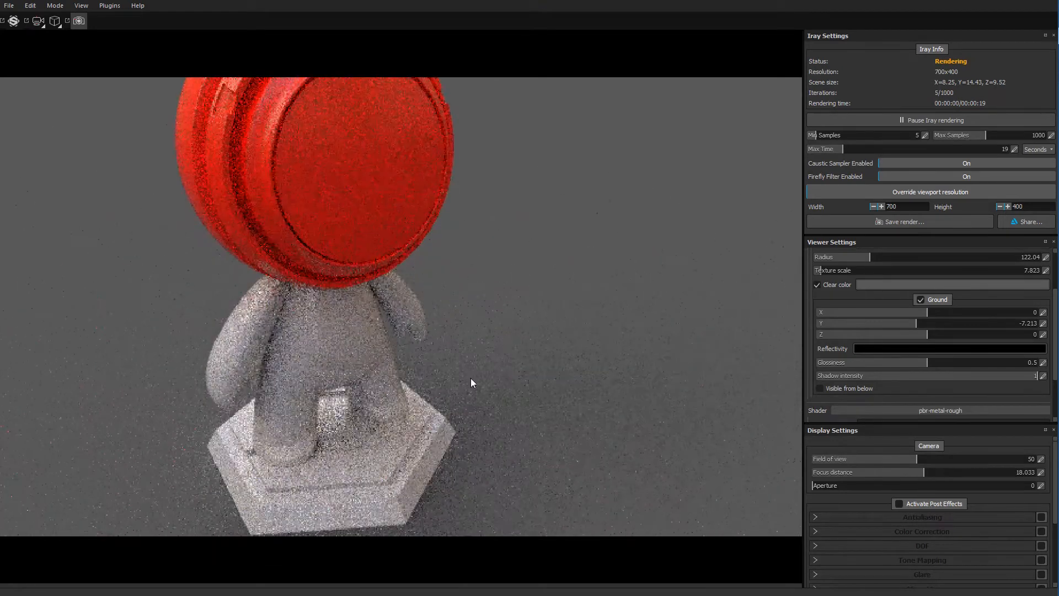
right_click_drag(471, 378, 173, 331, "alt")
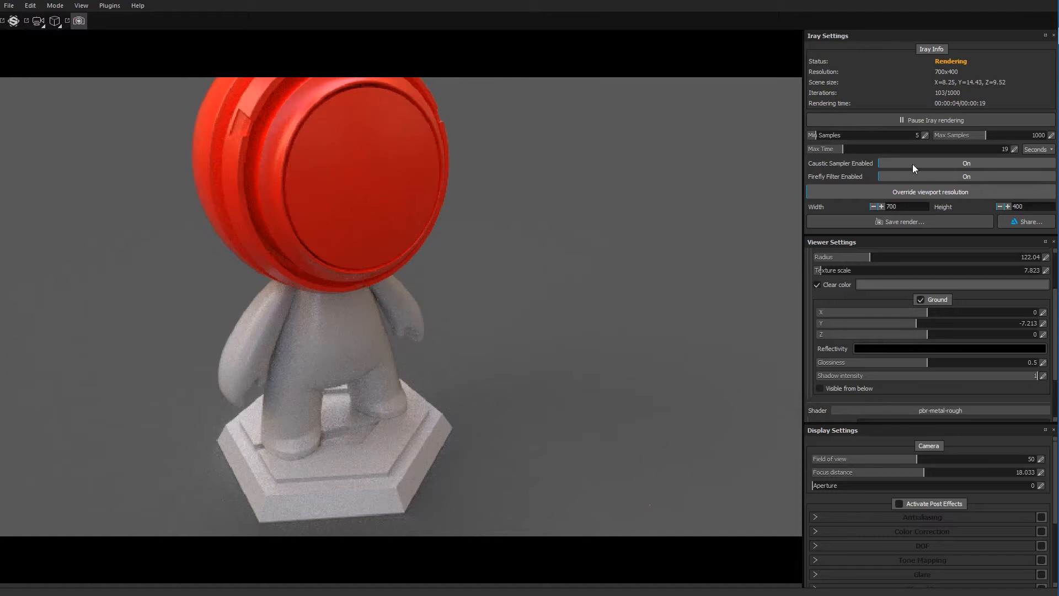
left_click(942, 164)
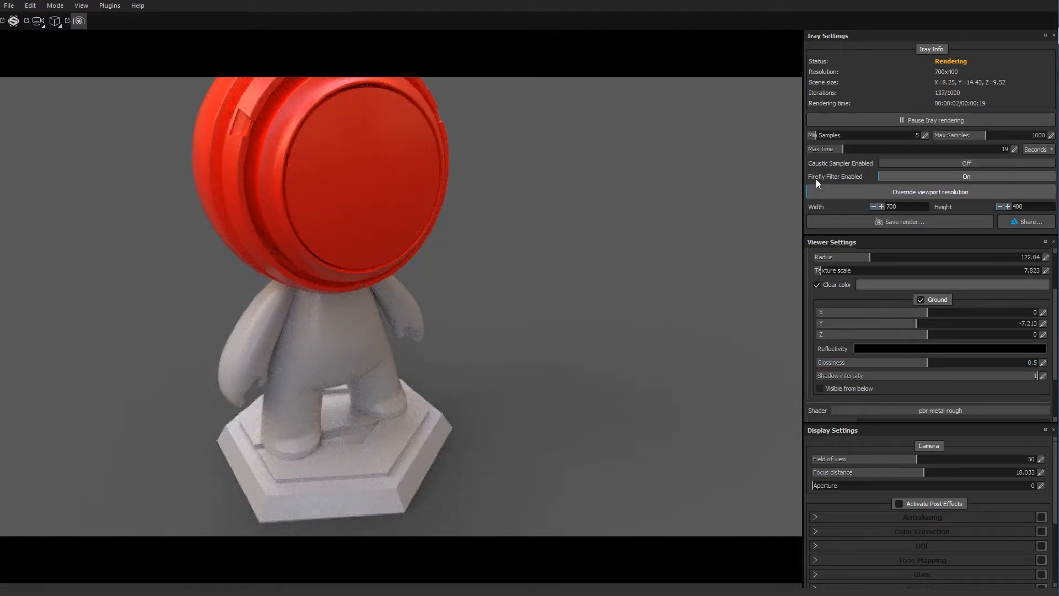
Turn the Firefly Filter off, orbit the character to check the noise, and turn the filter on again.
left_click(932, 176)
left_click_drag(315, 353, 353, 369, "alt")
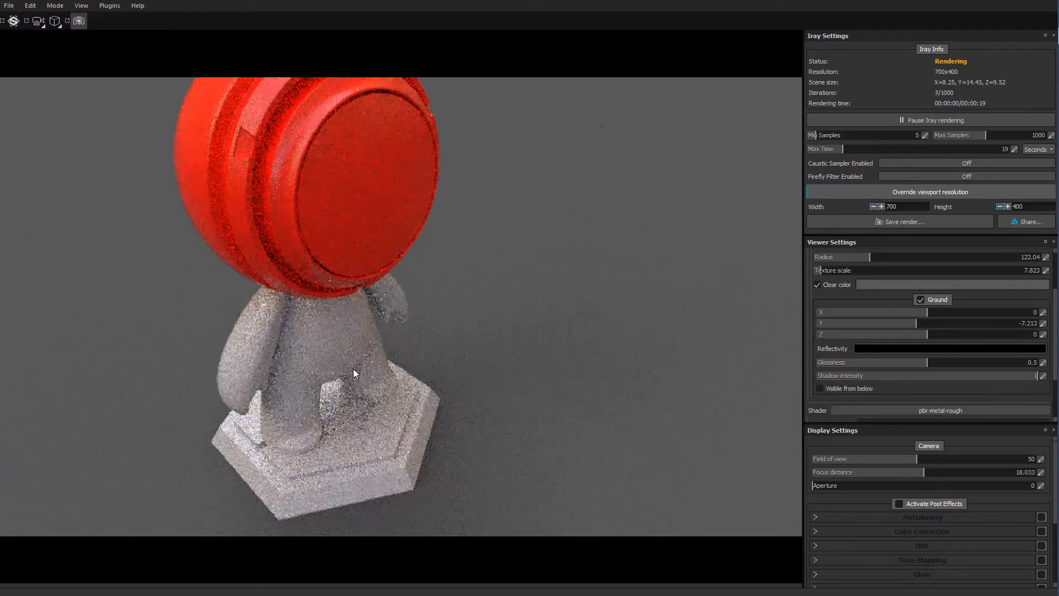
left_click(908, 175)
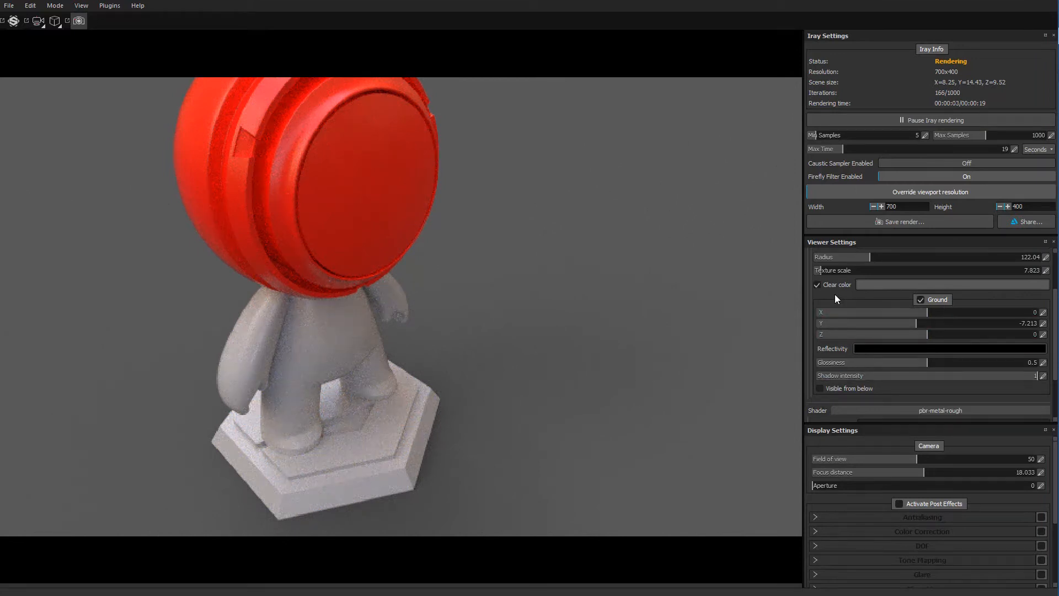
Disable the clear color background and toggle the dome's ground off and on to compare the shadows.
scroll(837, 301, "up", 1)
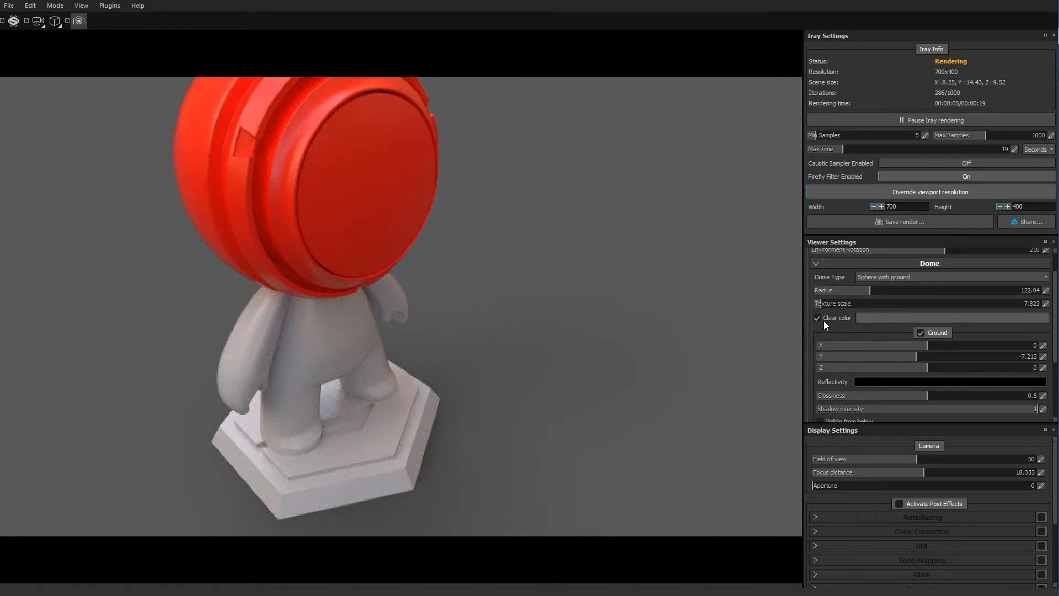
left_click(817, 319)
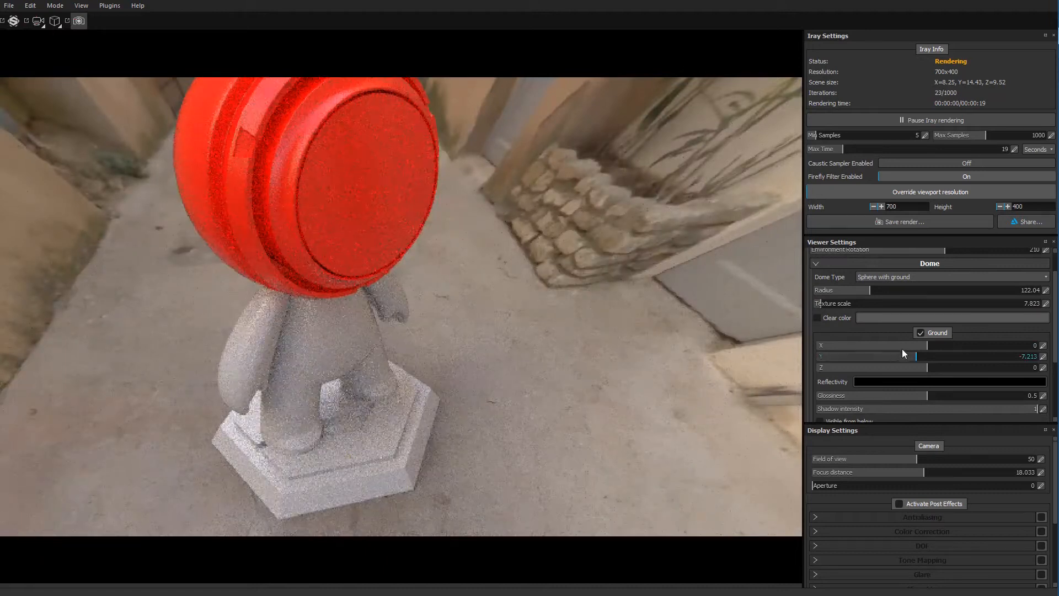
left_click(919, 334)
left_click(919, 335)
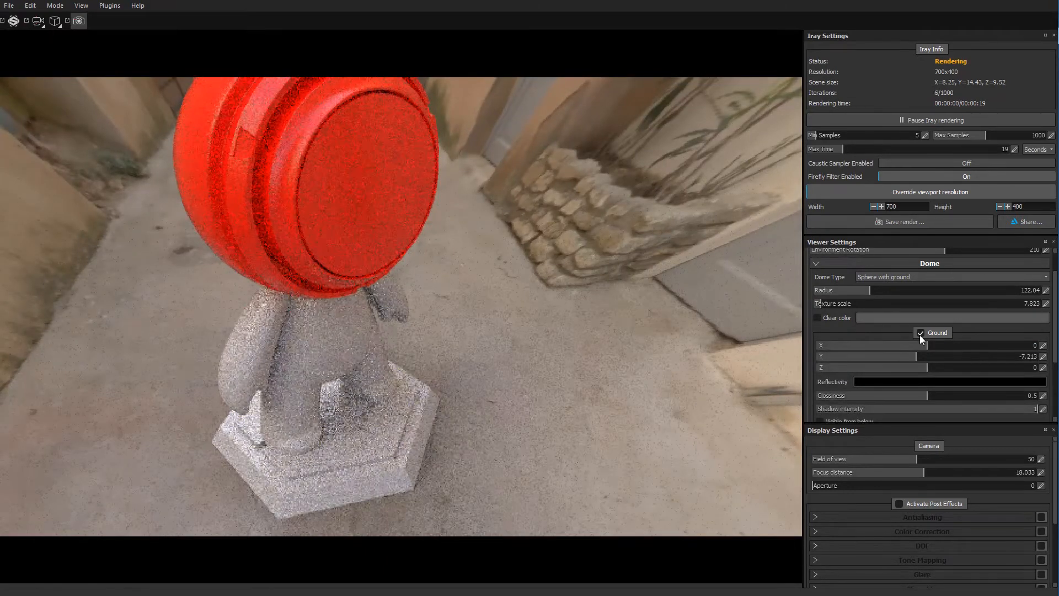
left_click(919, 332)
left_click(919, 332)
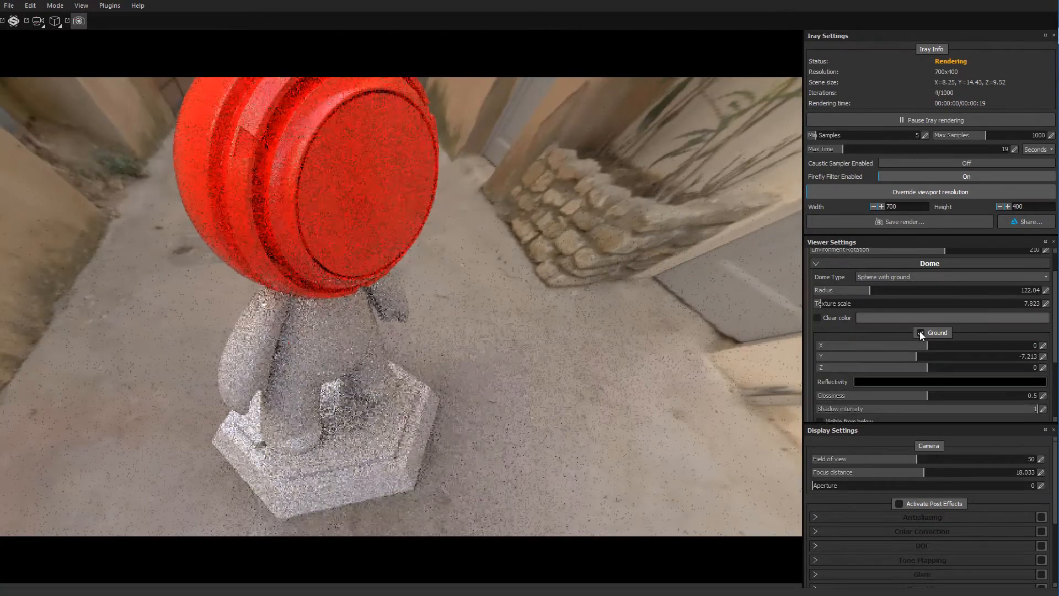
Recheck the ground's effect closer to the base and set the ground's Y position to -7.936.
left_click_drag(538, 331, 353, 434, "alt")
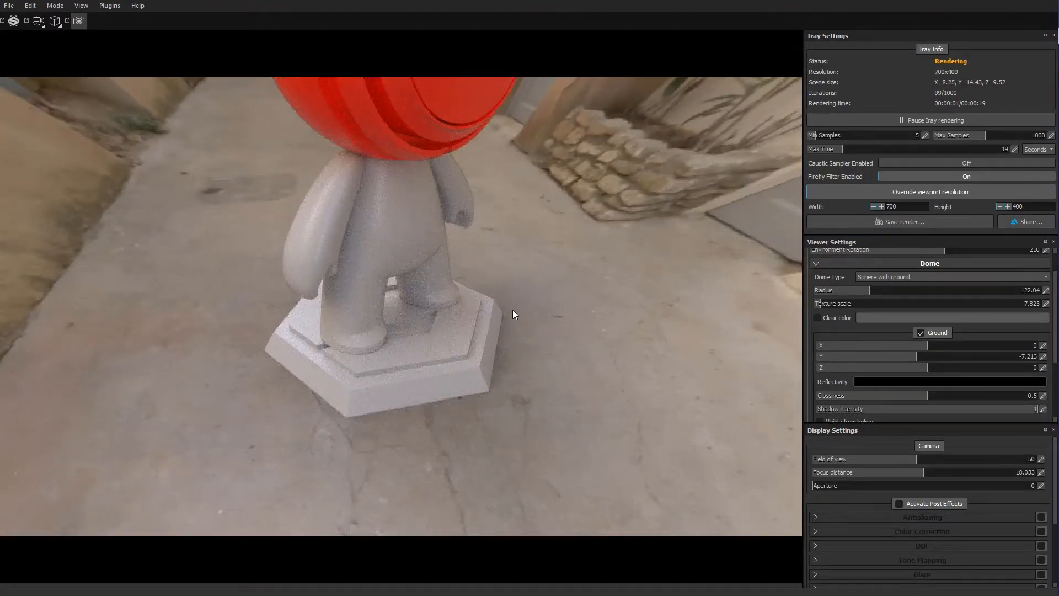
left_click(919, 333)
left_click(919, 333)
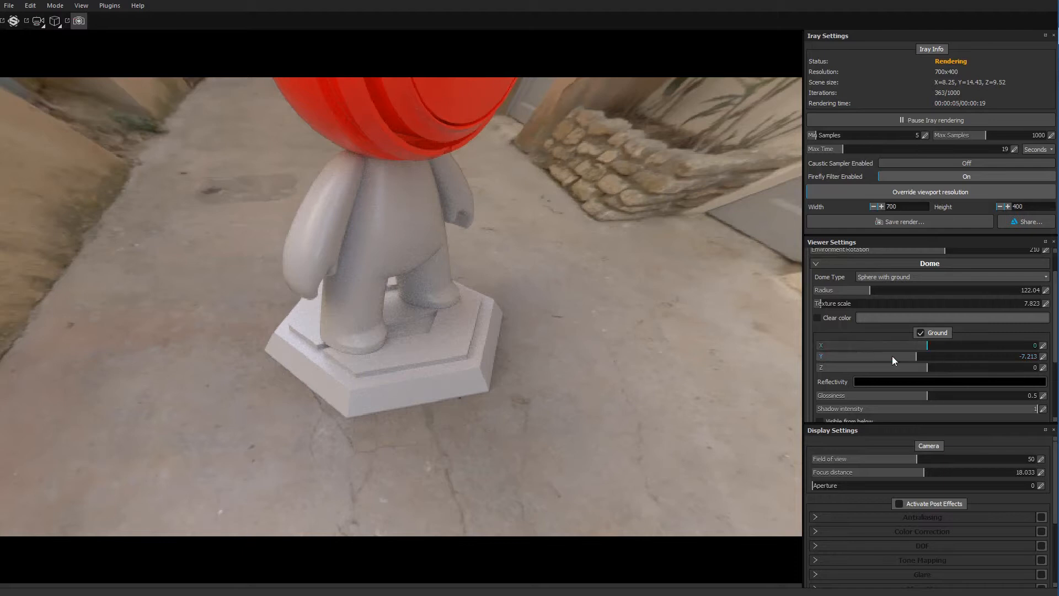
left_click_drag(910, 356, 915, 359)
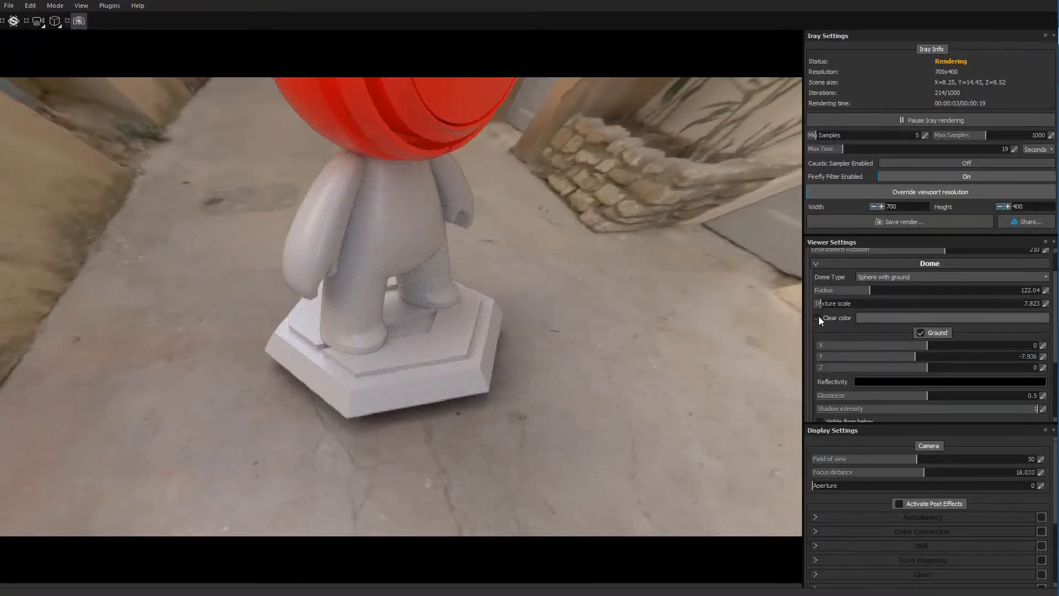
Enable the clear color background and toggle the dome's ground off and on to compare the shadow.
left_click(818, 318)
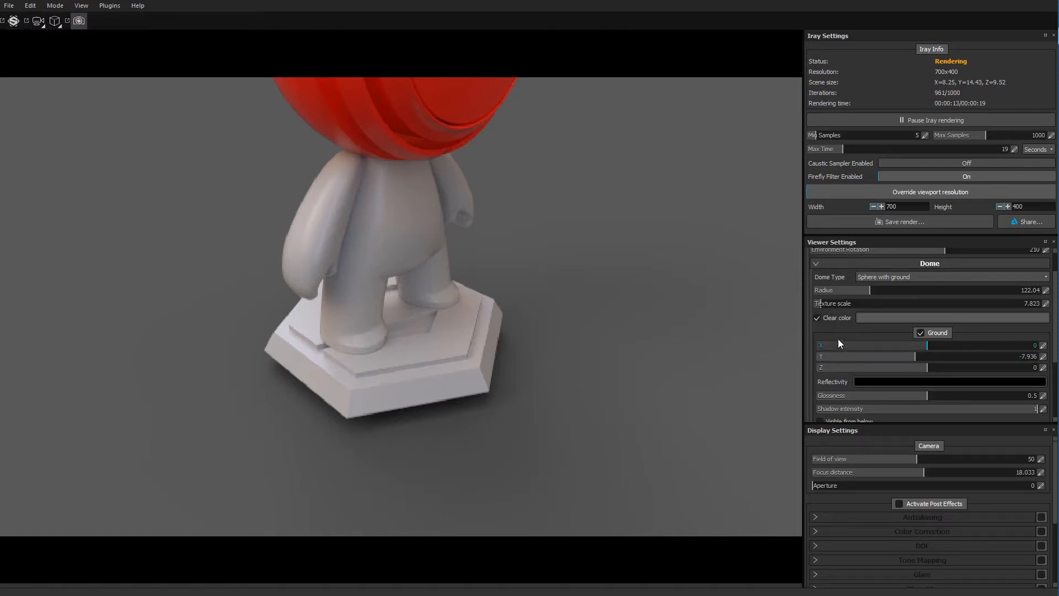
left_click(920, 333)
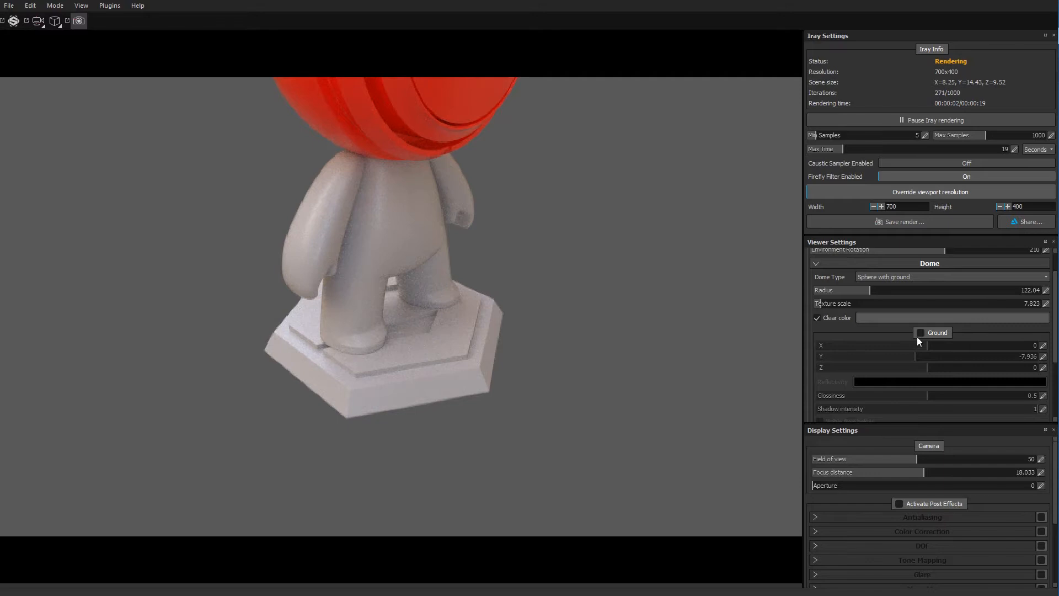
Try the ground's Y position at 0, then restore it to -7.936 beneath the character's base.
left_click(917, 356)
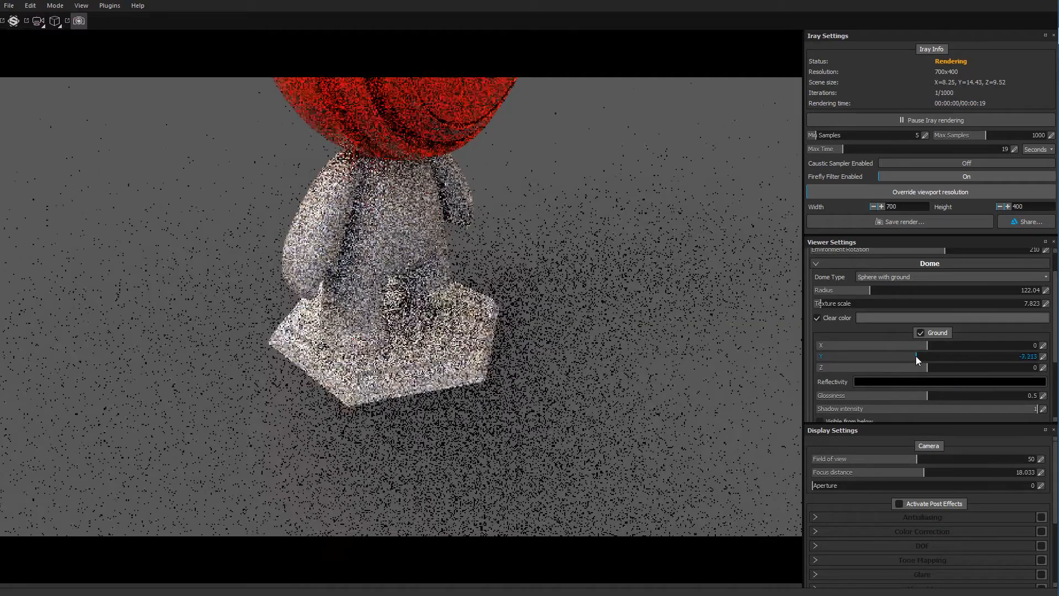
left_click_drag(914, 356, 972, 356)
type("0")
key("Return")
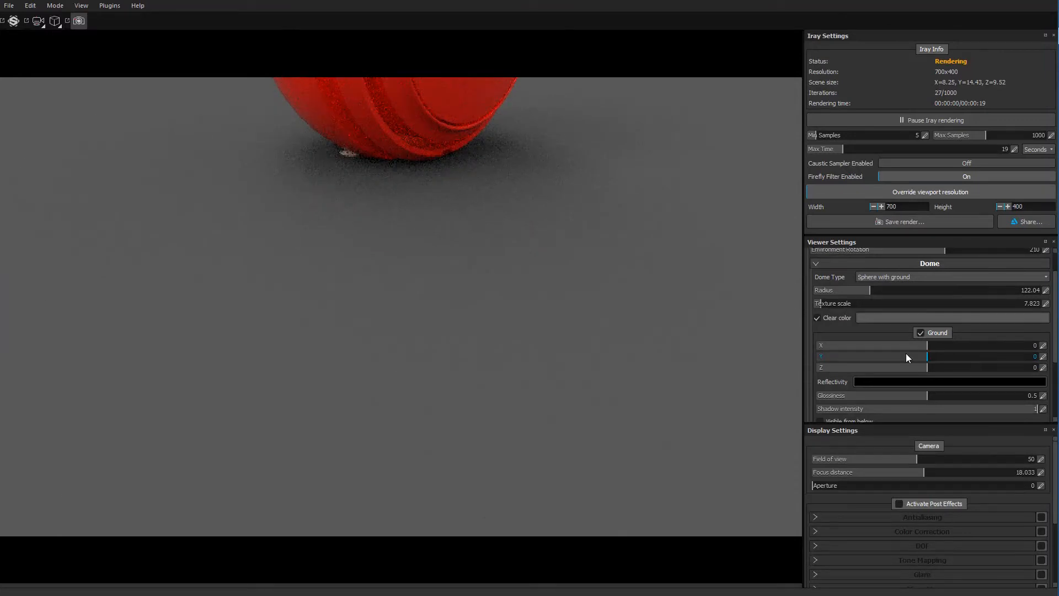
left_click(914, 356)
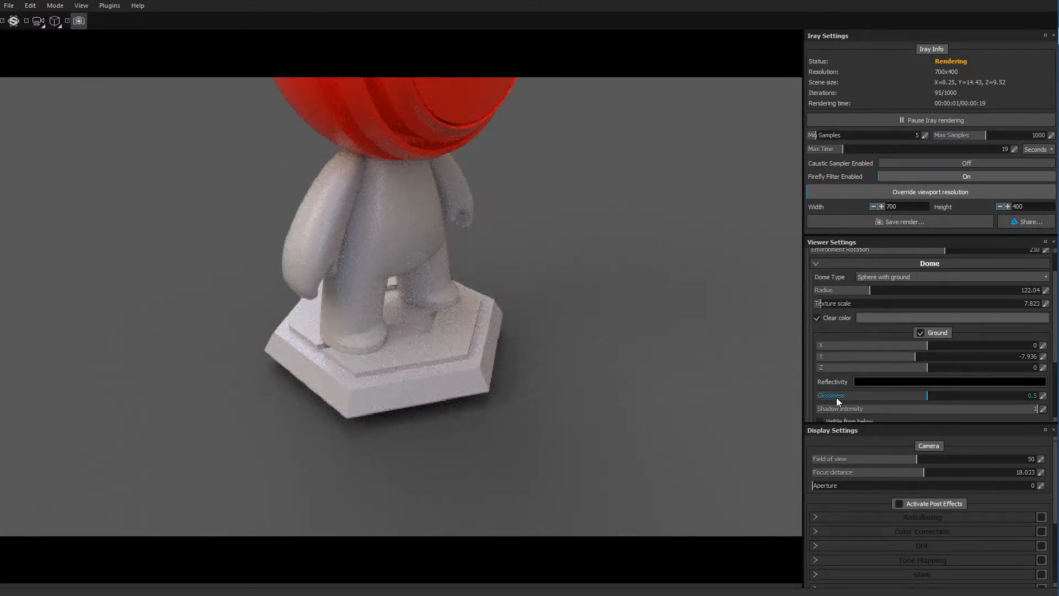
Set the ground's reflectivity color to pure white (1.000, 1.000, 1.000).
scroll(832, 381, "down", 1)
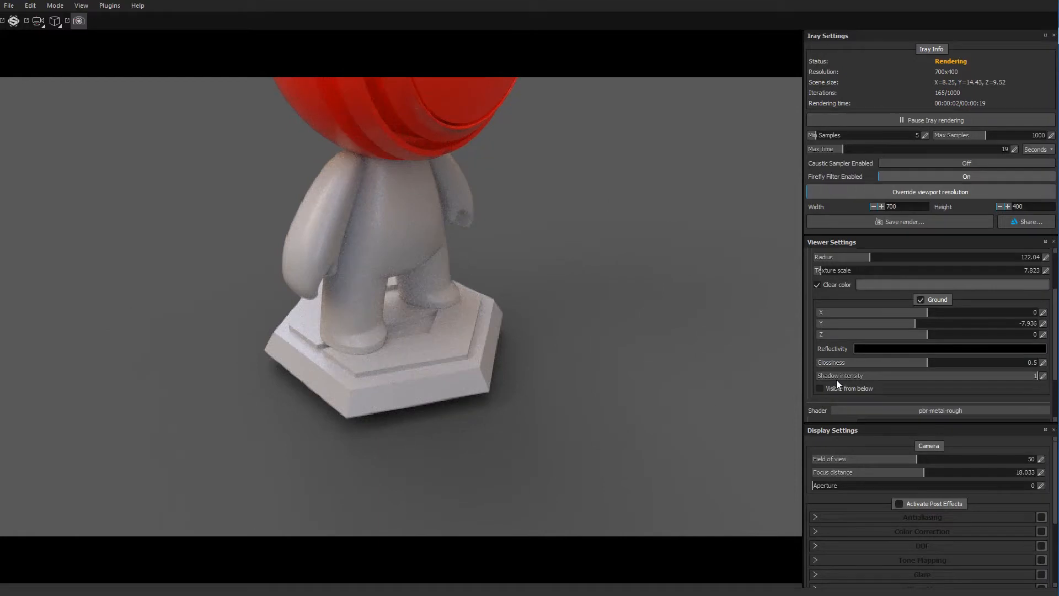
left_click(876, 349)
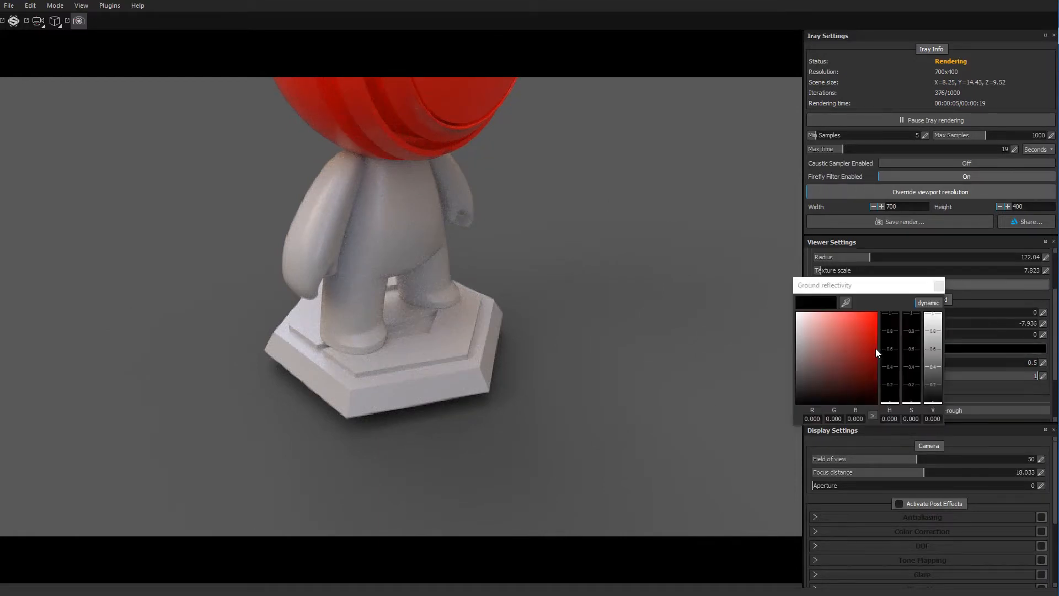
left_click_drag(826, 354, 779, 287)
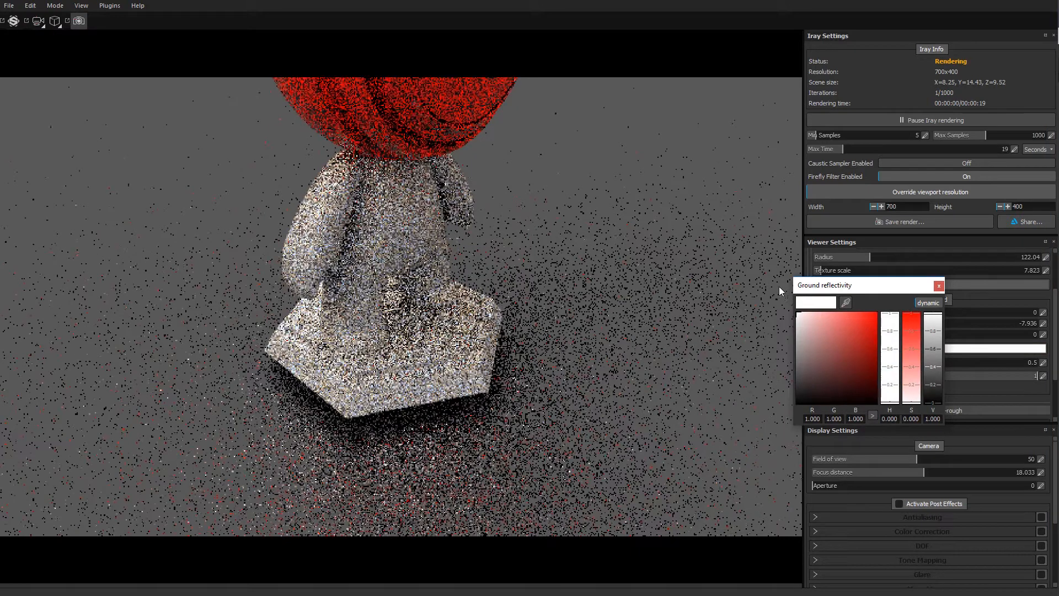
left_click(938, 287)
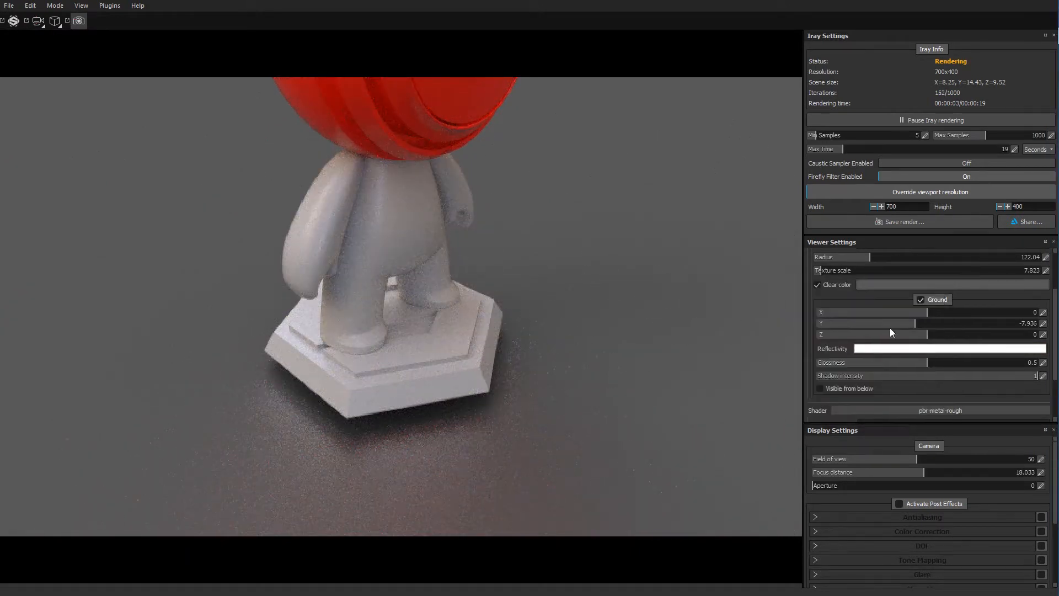
Raise the ground glossiness to 1, view the character's reflection in the floor, and reduce the glossiness to 0.78.
left_click(865, 389)
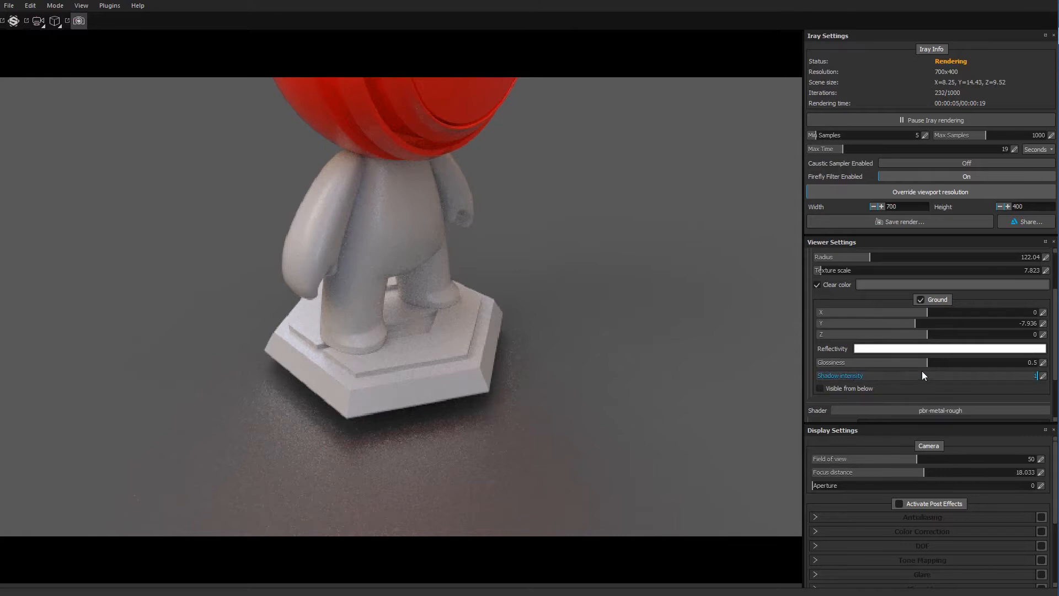
left_click_drag(924, 364, 1055, 368)
left_click_drag(397, 356, 401, 446, "alt")
left_click_drag(441, 394, 449, 353, "alt")
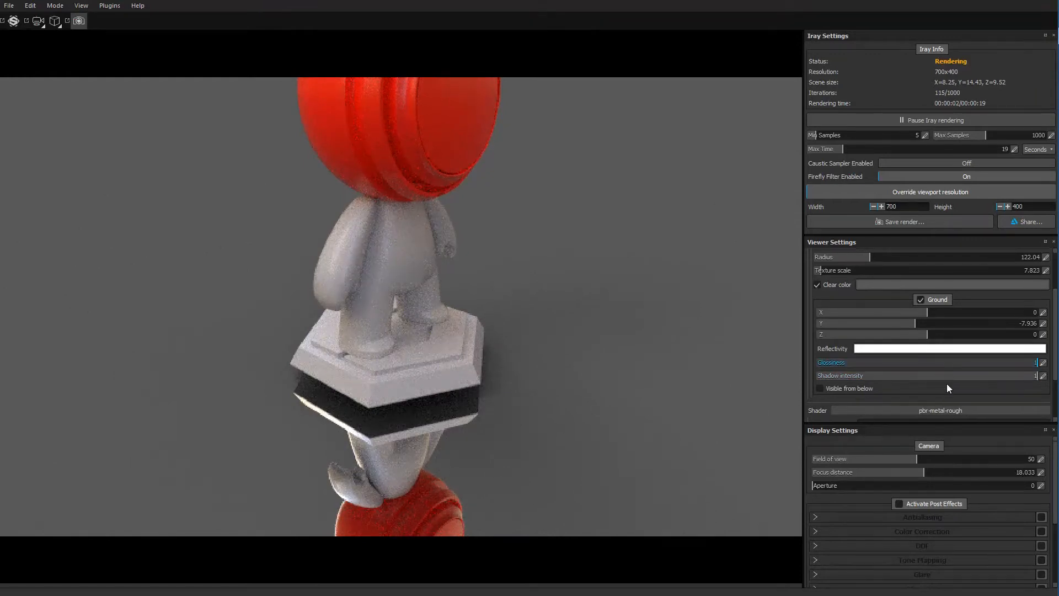
mouse_move(994, 366)
left_mouse_down()
mouse_move(948, 366)
mouse_move(987, 368)
left_mouse_up()
left_click_drag(496, 386, 463, 407, "alt")
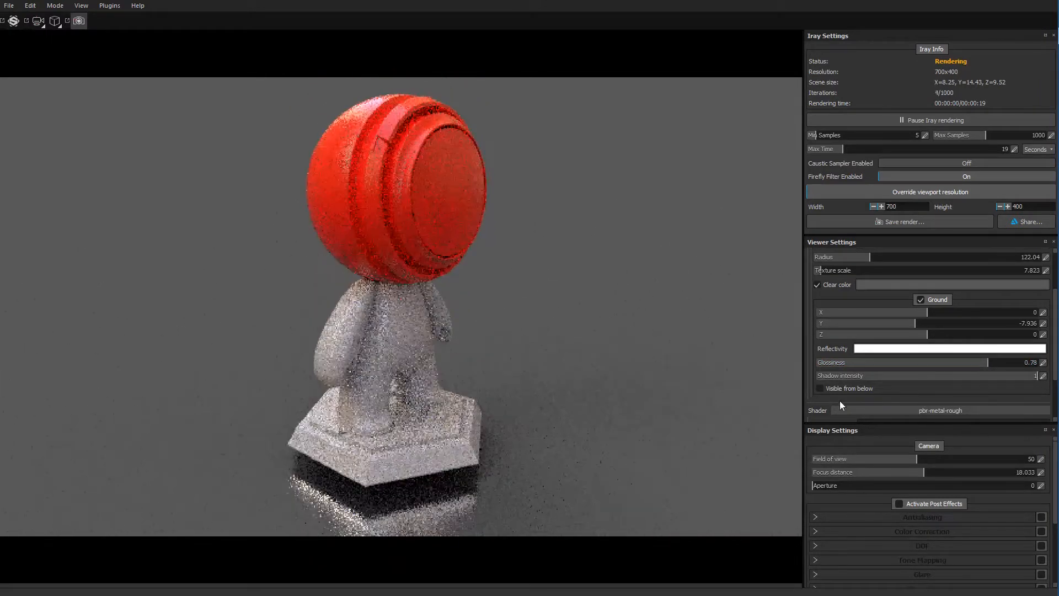
Darken the clear color to a gray of 0.089 in all three channels.
scroll(863, 367, "up", 1)
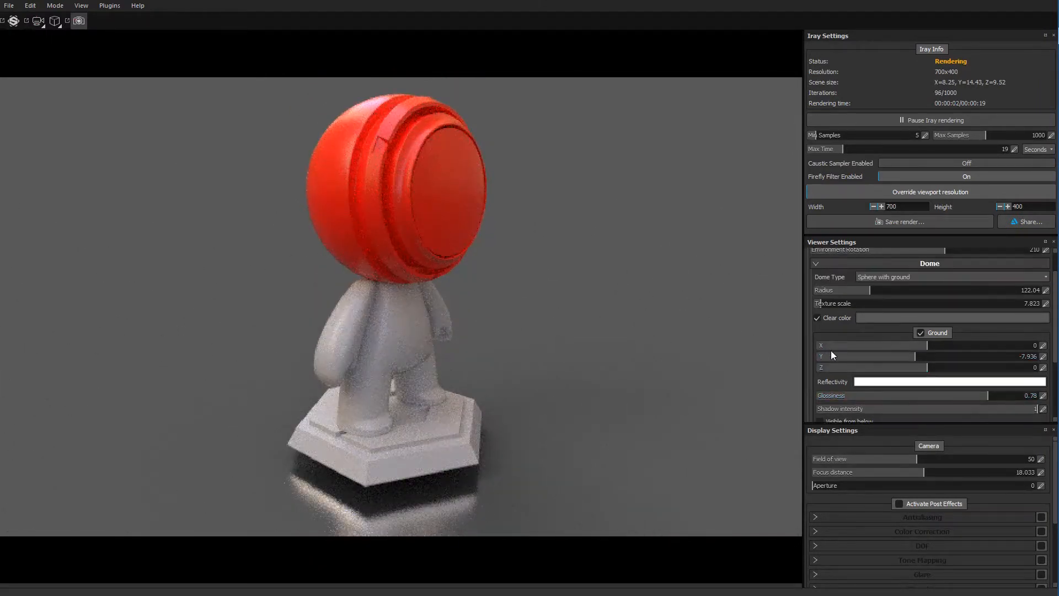
left_click(888, 318)
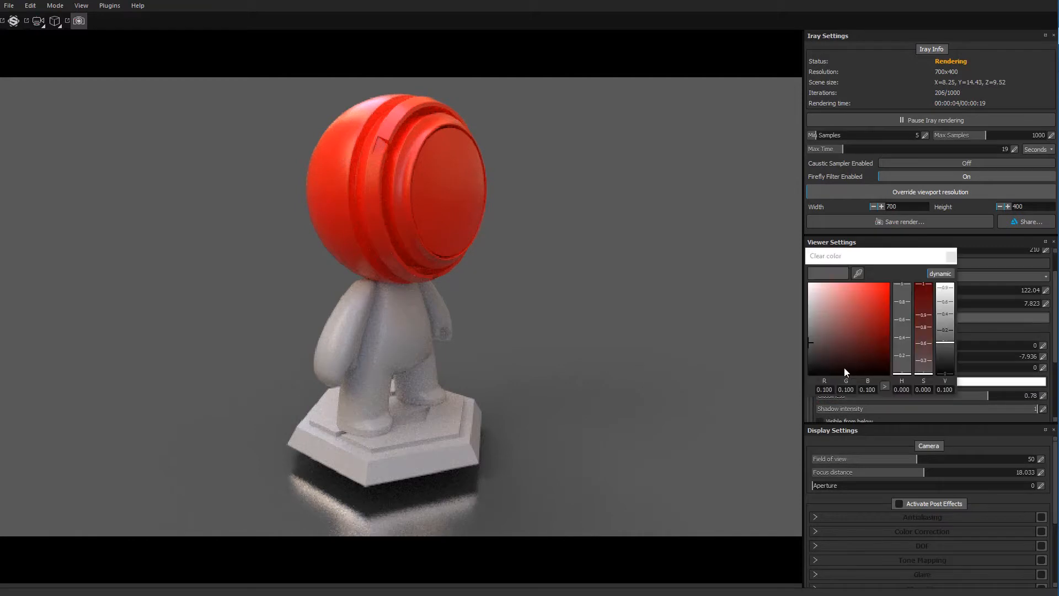
left_click_drag(820, 367, 797, 344)
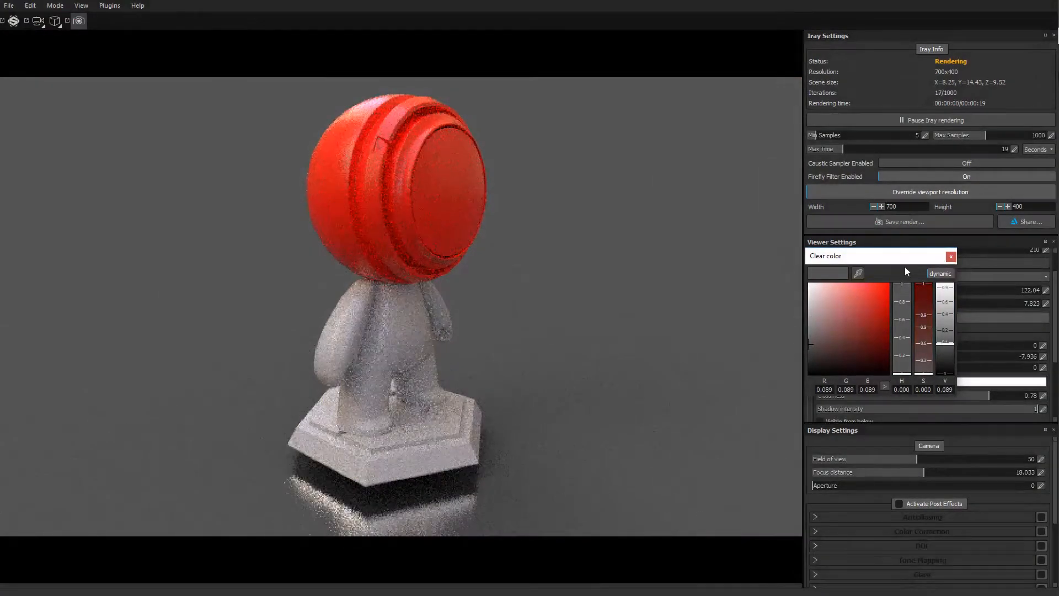
left_click(950, 257)
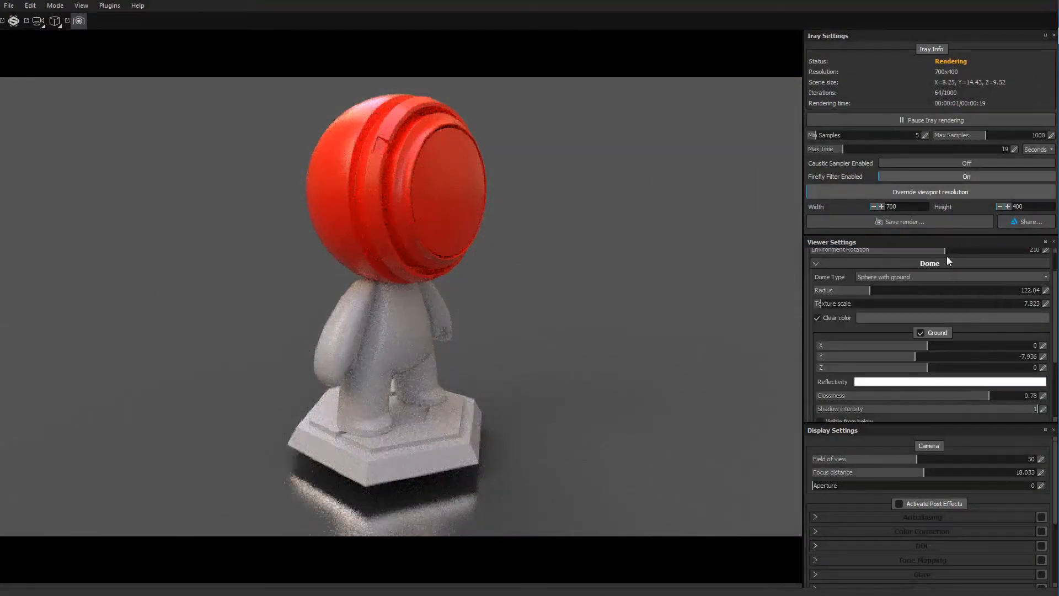
Disable the clear color to bring back the environment background and set the ground reflectivity to black.
left_click(817, 319)
scroll(844, 331, "down", 2)
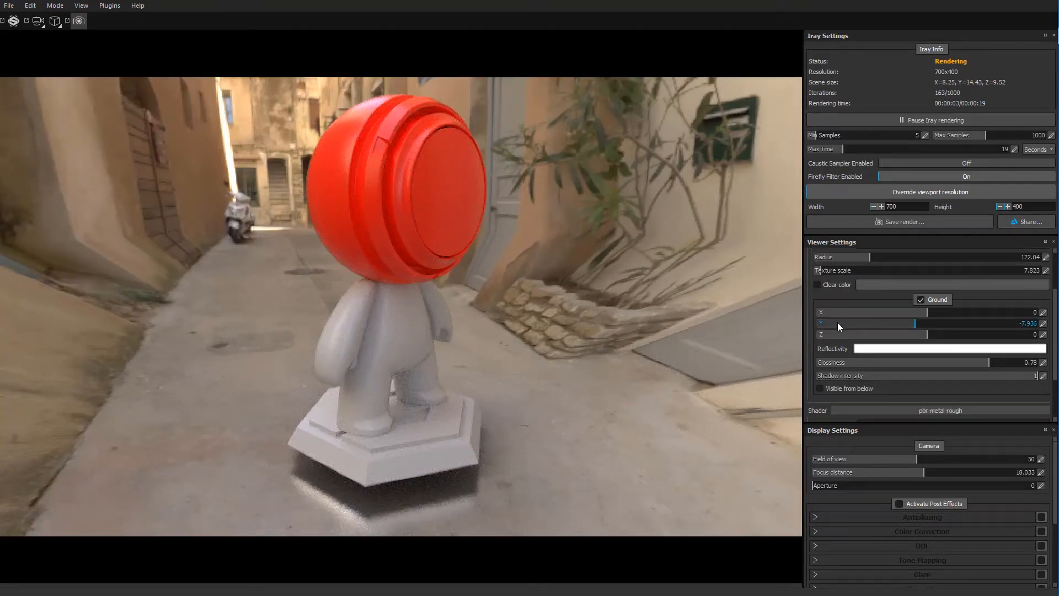
scroll(837, 329, "down", 2)
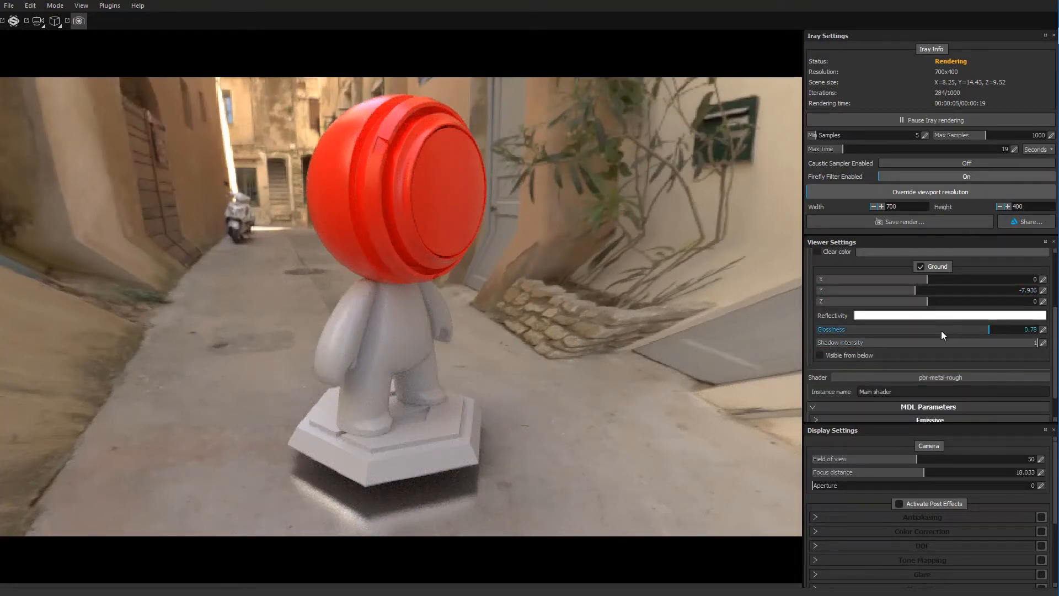
left_click(905, 319)
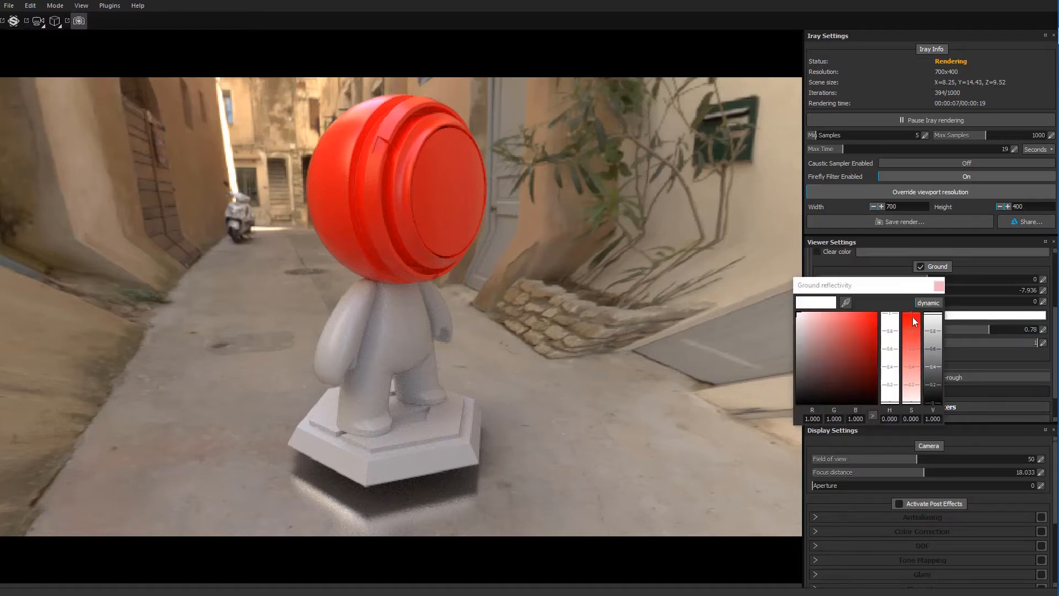
left_click_drag(836, 343, 786, 426)
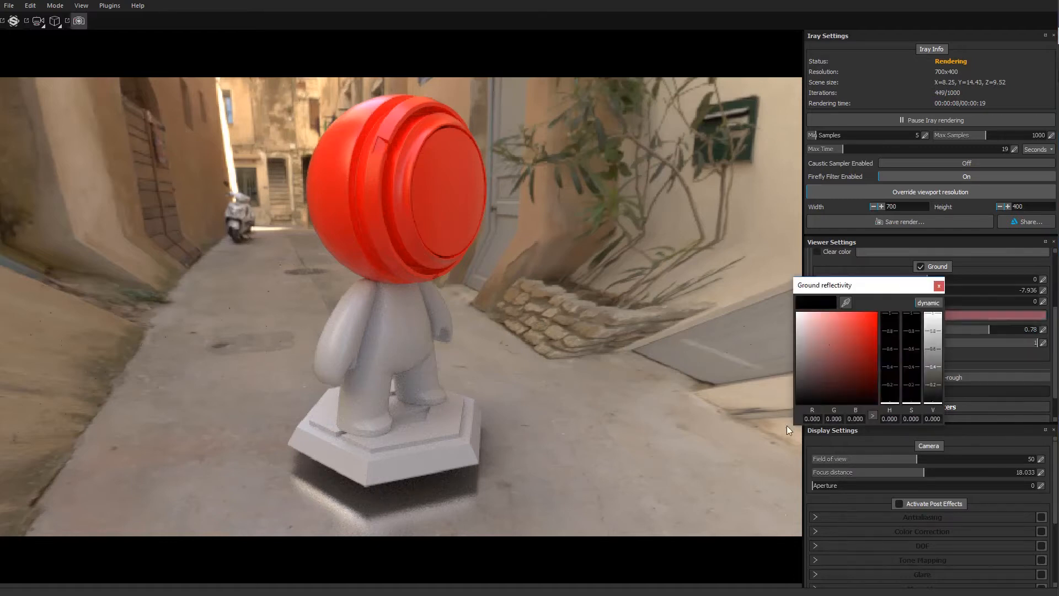
left_click(938, 285)
Try the ground's Visible from below option and switch it off again.
scroll(882, 349, "down", 2)
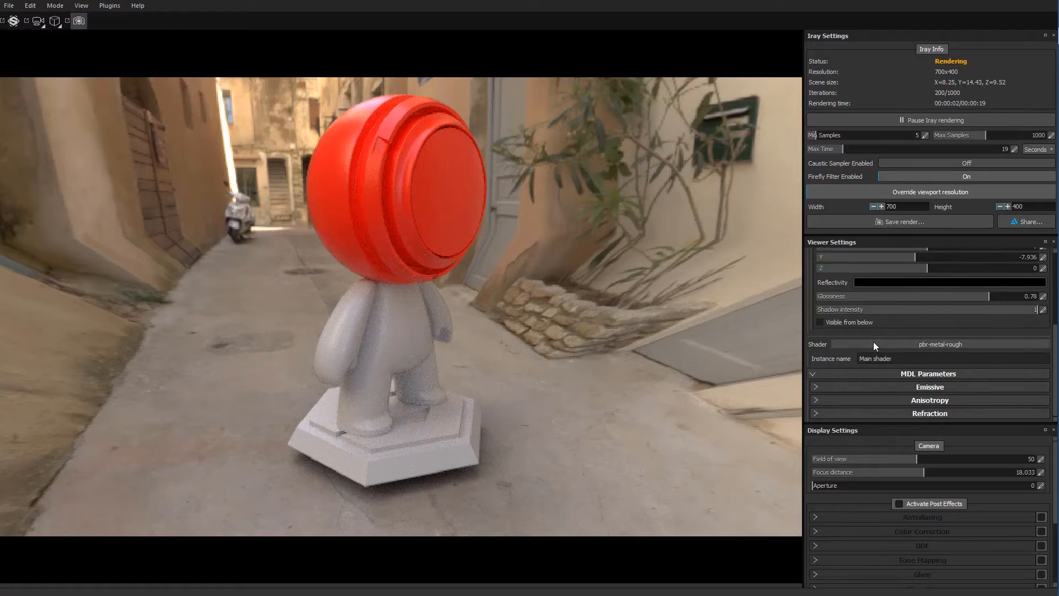
left_click(819, 323)
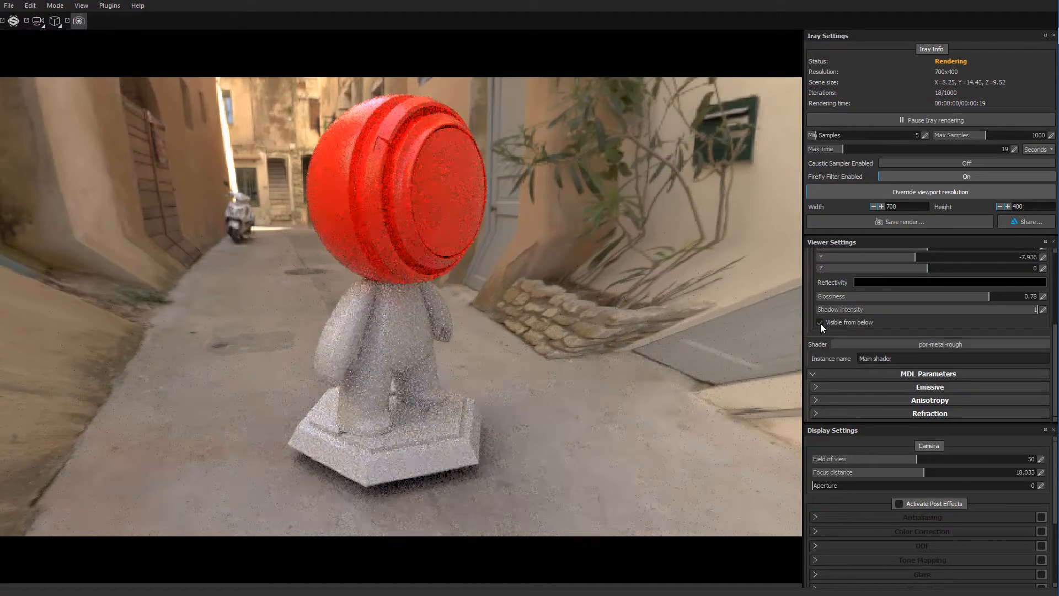
left_click(819, 322)
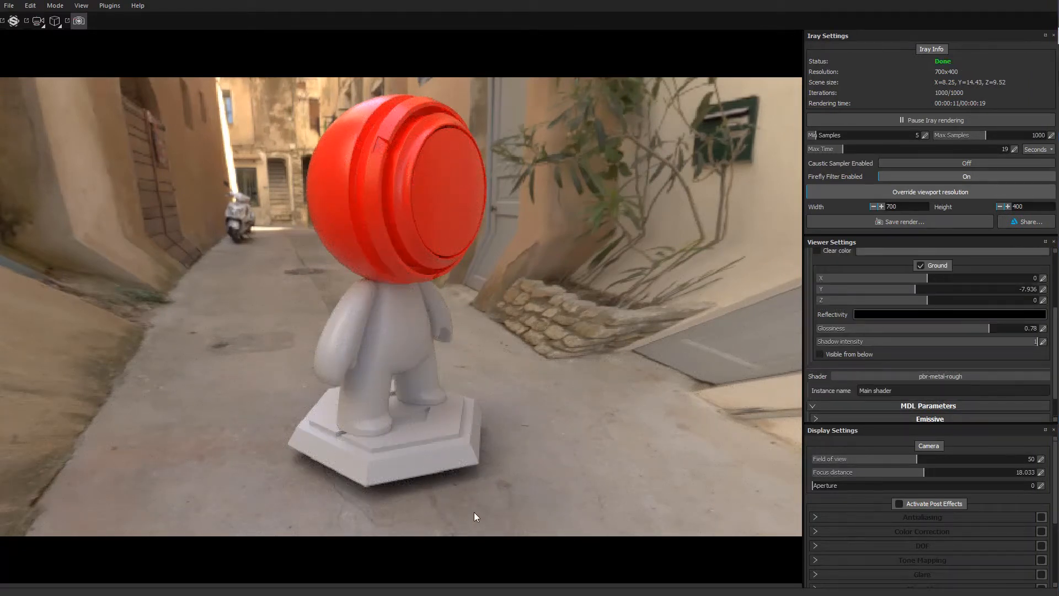
Expand the Emissive group of the shader's MDL parameters and leave the Iray renderer for painting mode.
scroll(838, 394, "down", 1)
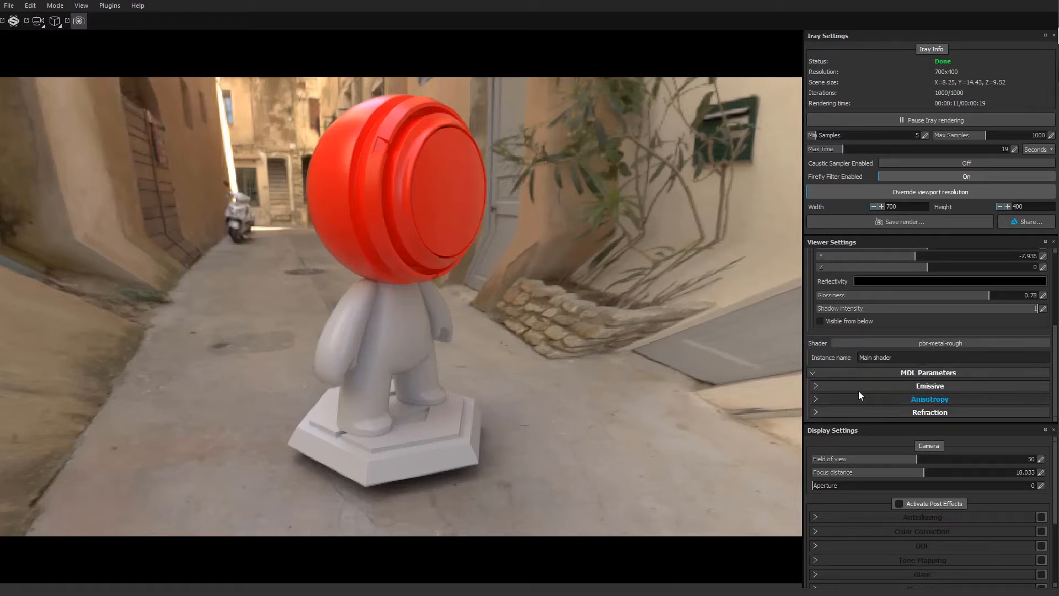
left_click(815, 386)
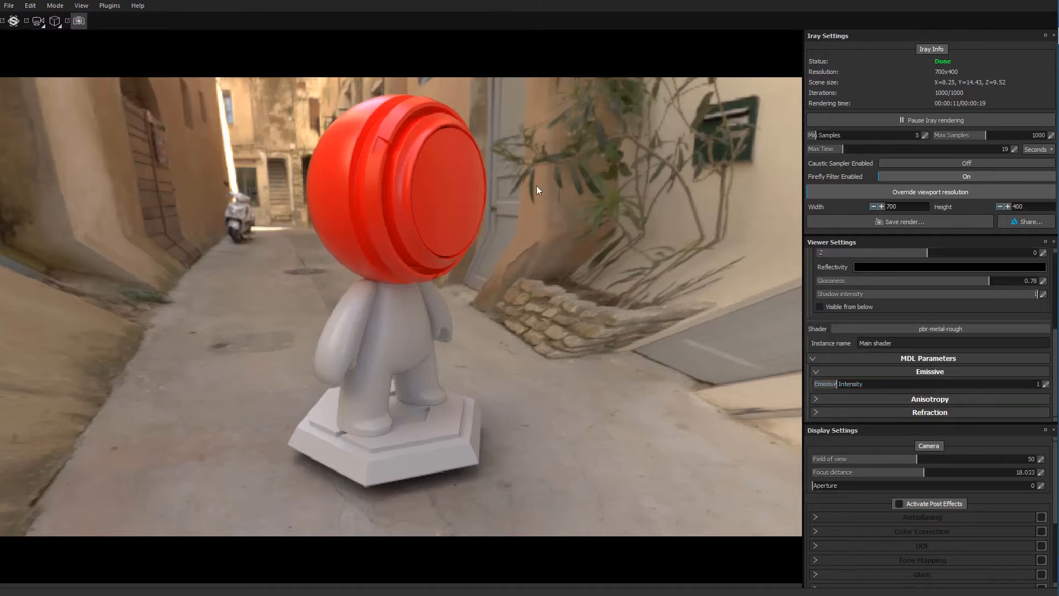
left_click(79, 21)
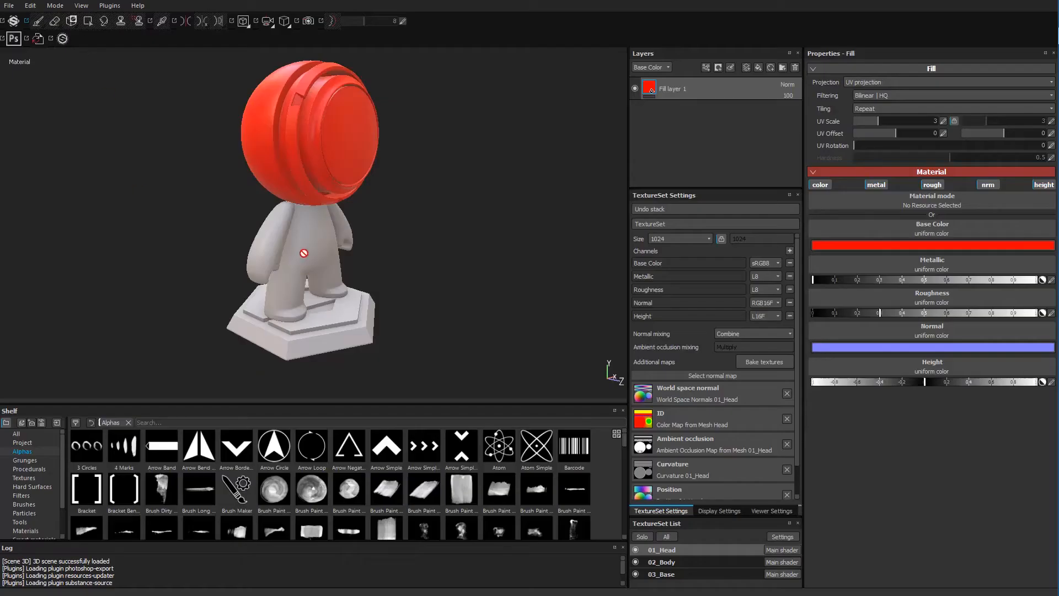
Add a fill layer to the 02_Body texture set and add an Emissive channel to the set.
left_click(672, 561)
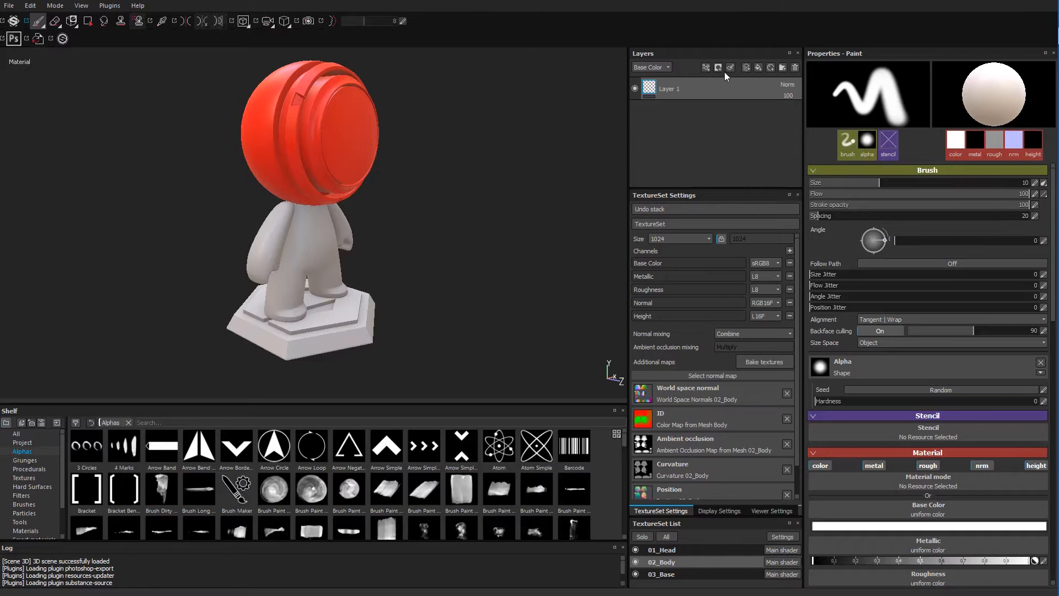
left_click(756, 68)
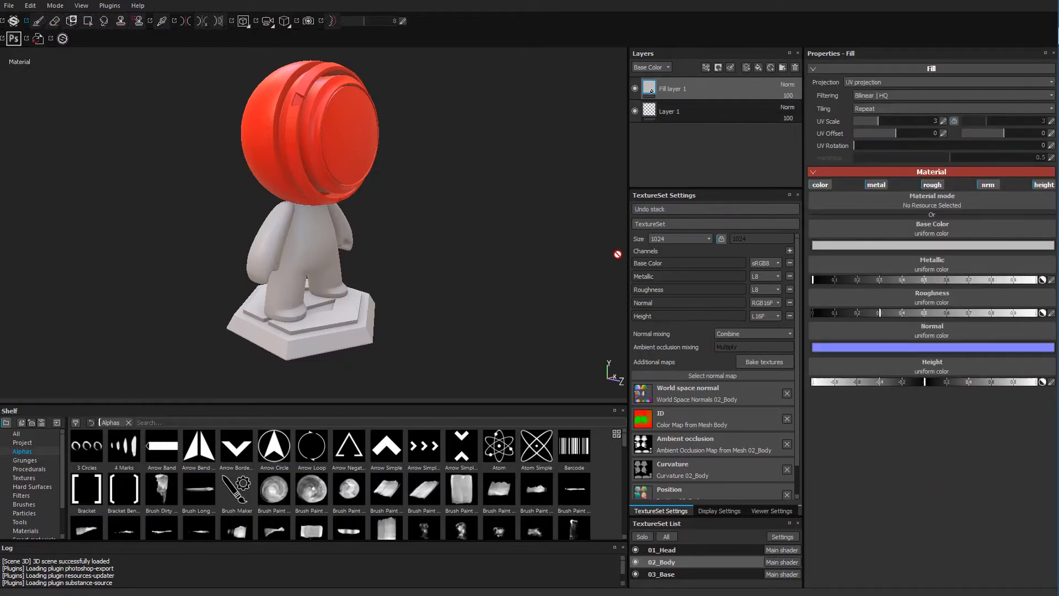
left_click(790, 249)
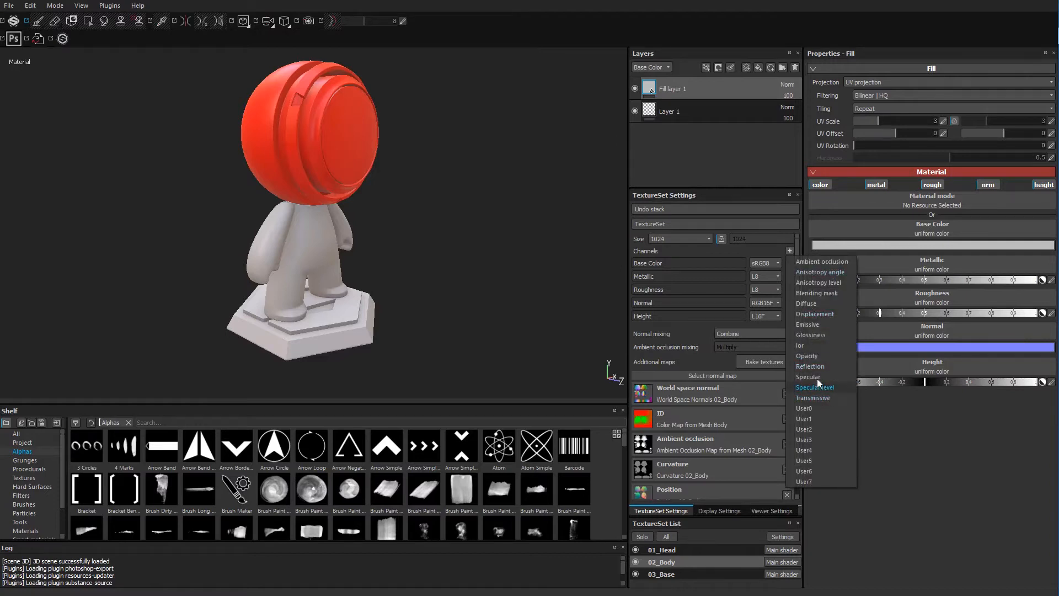
left_click(824, 324)
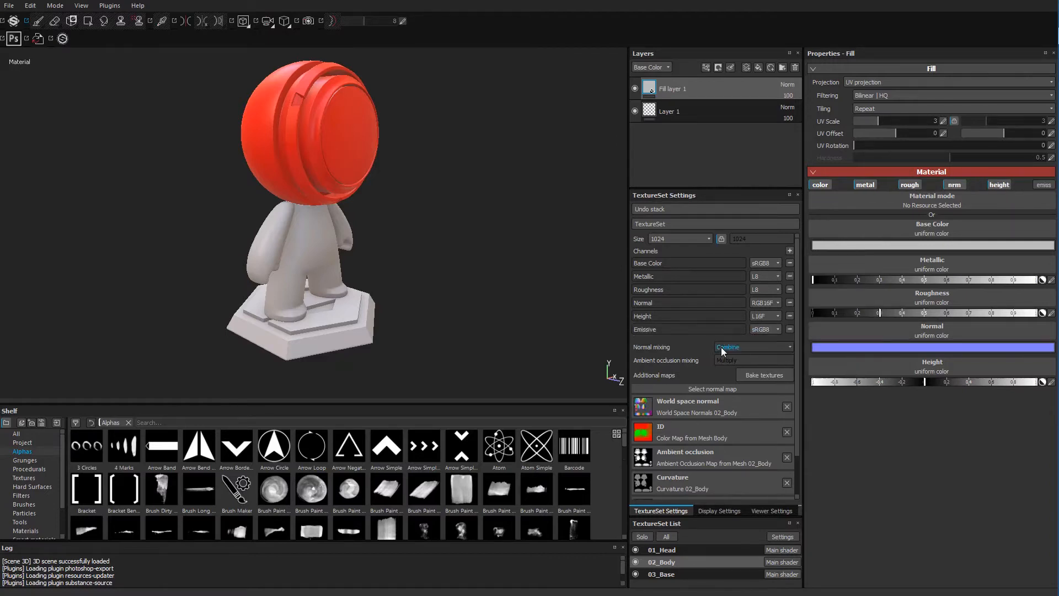
Disable the fill layer's height, metal, color, rough and nrm channels, leaving only the emissive channel enabled.
left_click(994, 186)
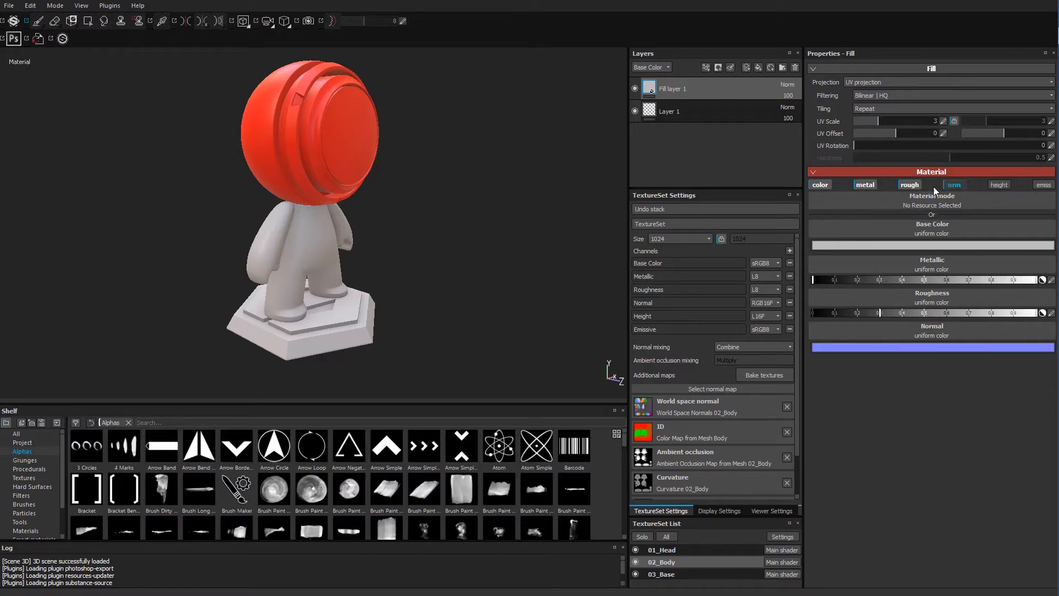
left_click(866, 186)
left_click(823, 185)
left_click(908, 187)
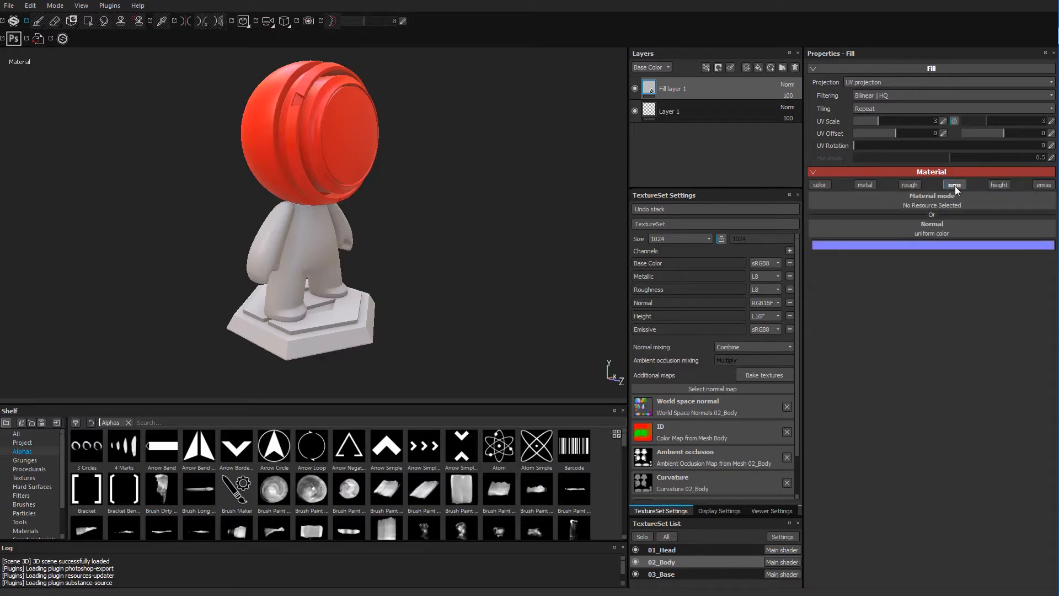
left_click(954, 186)
left_click(1036, 186)
Set the body fill's emissive color to yellow (R 0.882, G 0.747, B 0.000).
left_click(928, 246)
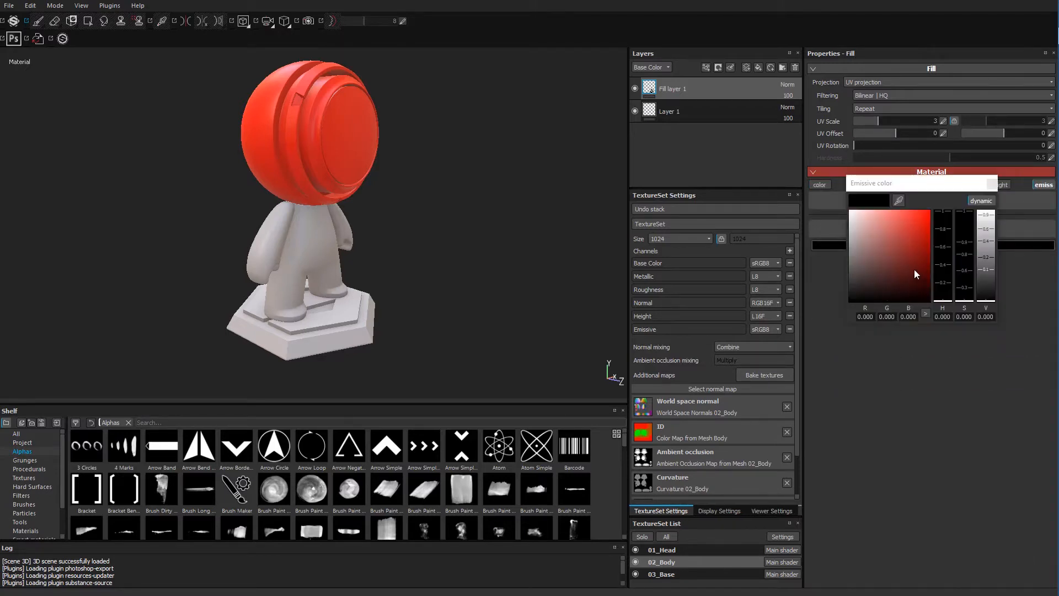
left_click_drag(915, 269, 932, 219)
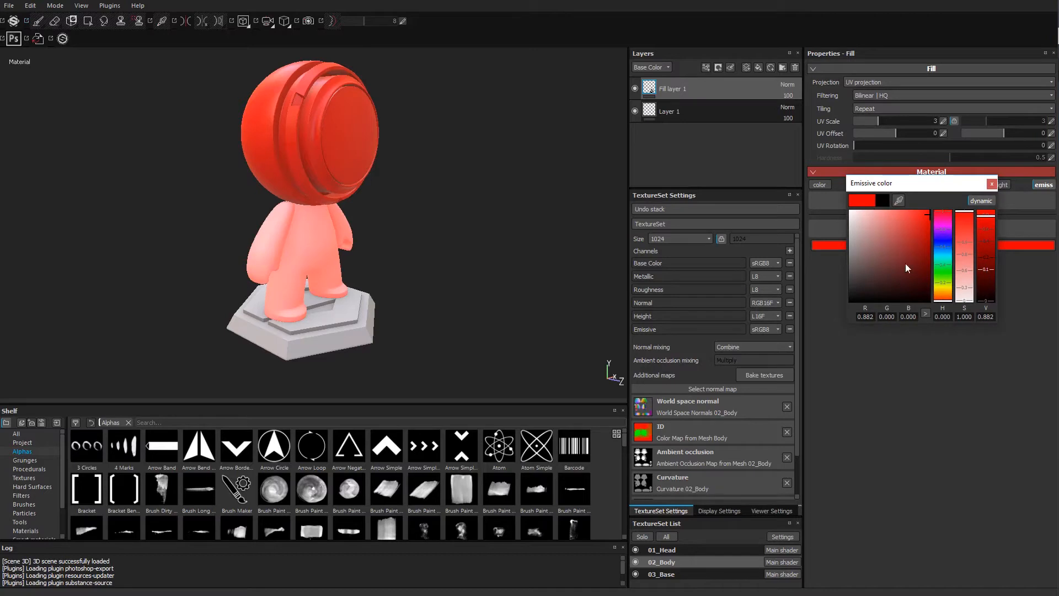
left_click_drag(941, 278, 943, 292)
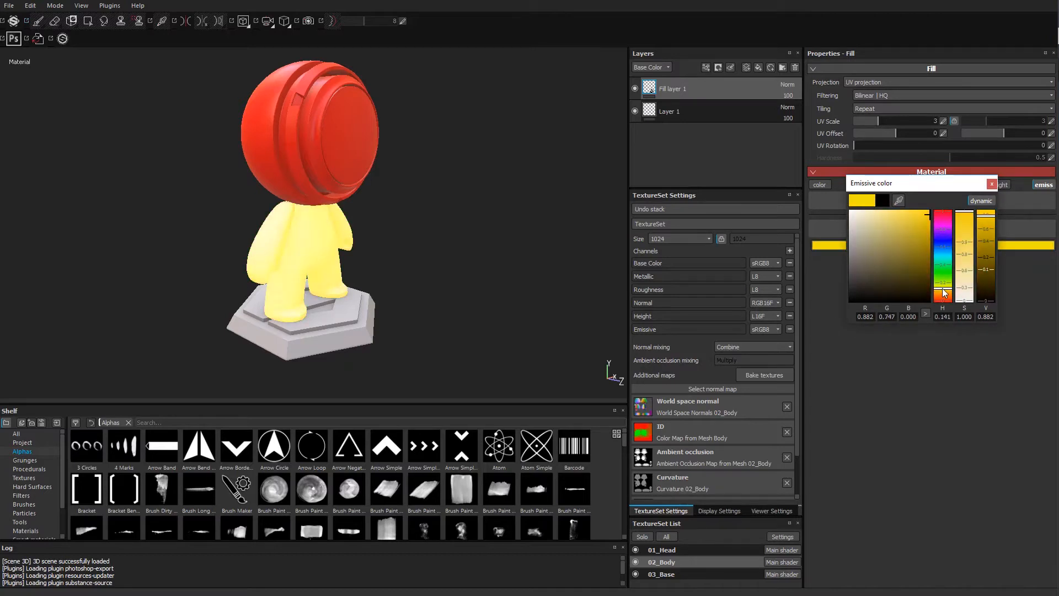
Add a black mask to the yellow emissive fill layer on the body.
left_click(991, 185)
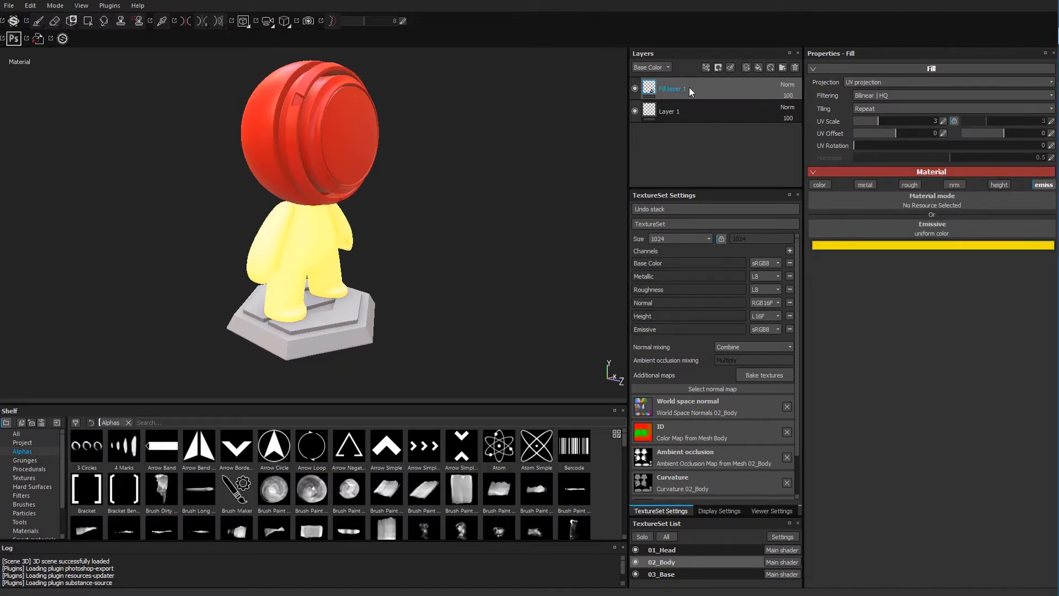
left_click(718, 67)
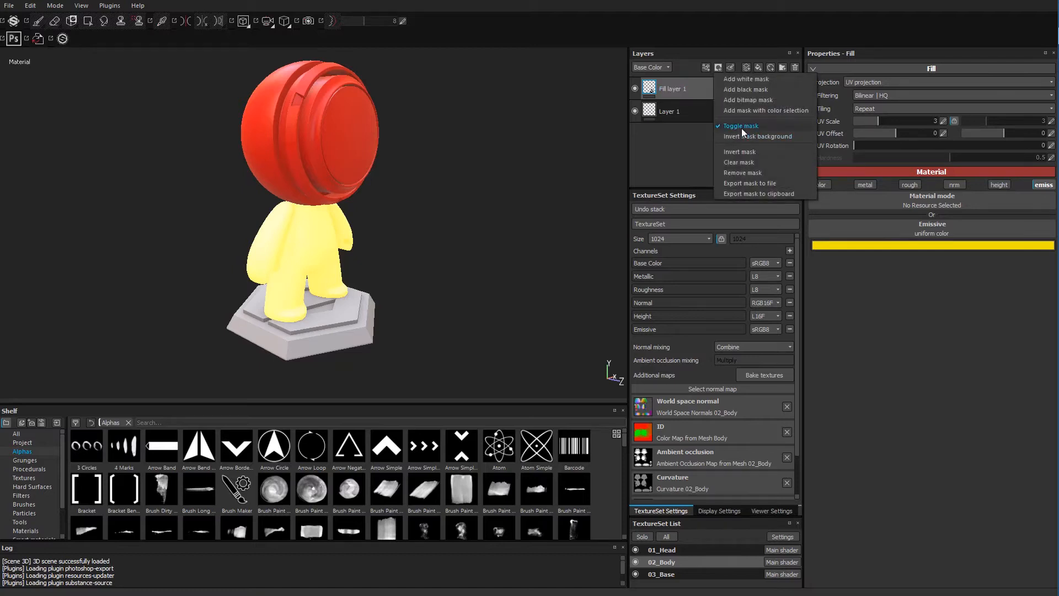
left_click(752, 88)
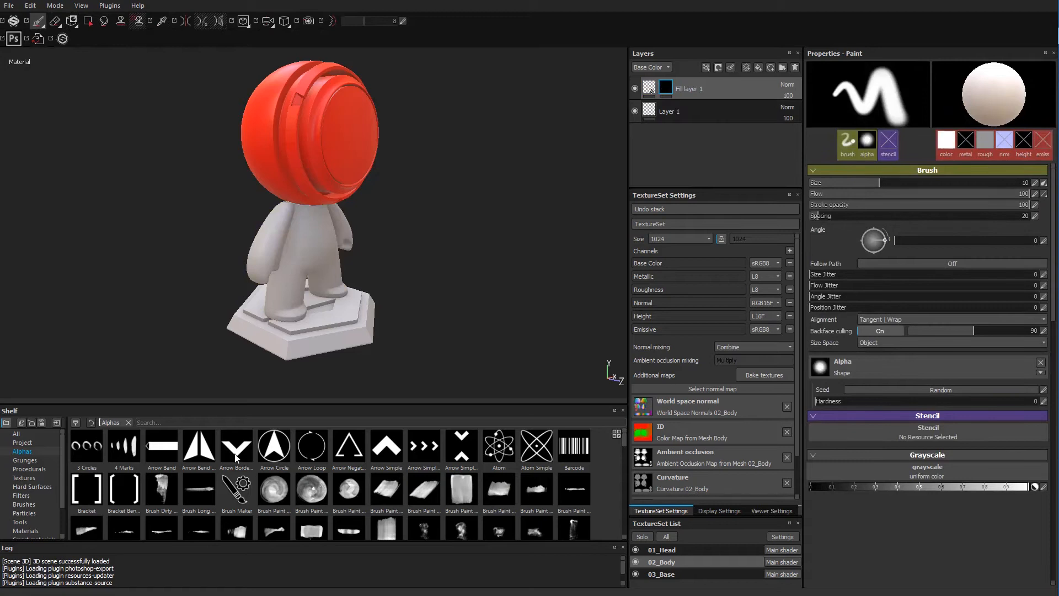
Stamp the Arrow Border Cut alpha at size 31.6 onto the character's chest and arm in the fill layer's mask.
left_click(236, 448)
mouse_move(296, 257)
right_mouse_down("alt")
mouse_move(364, 267)
mouse_move(360, 243)
right_mouse_up("alt")
left_click(304, 238)
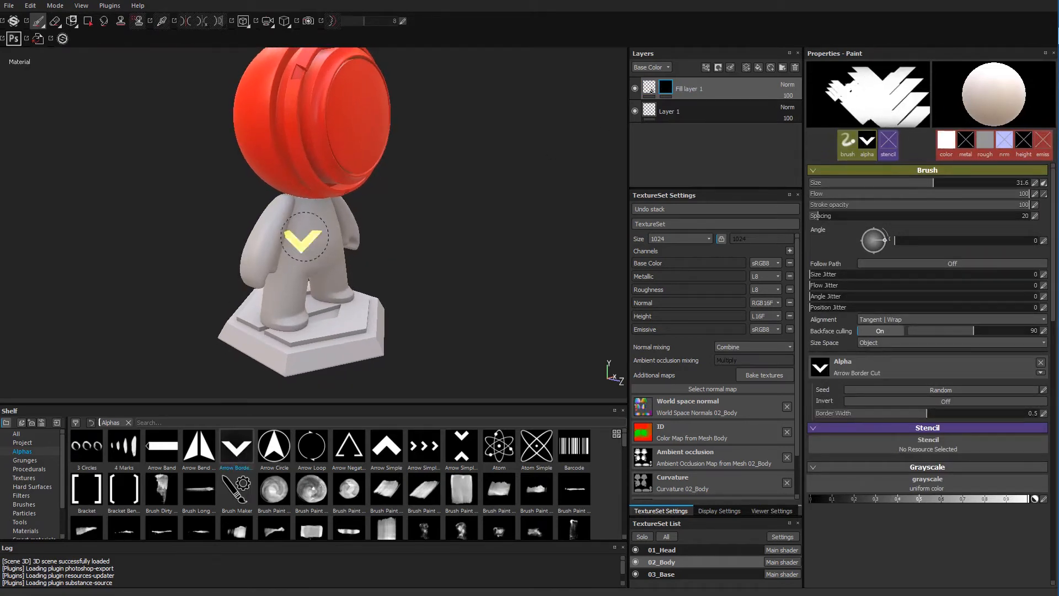
mouse_move(345, 279)
left_mouse_down("alt")
mouse_move(234, 276)
mouse_move(345, 280)
mouse_move(279, 277)
left_mouse_up("alt")
left_click(254, 247)
mouse_move(289, 256)
middle_mouse_down("alt")
mouse_move(328, 204)
mouse_move(289, 293)
mouse_move(301, 309)
middle_mouse_up("alt")
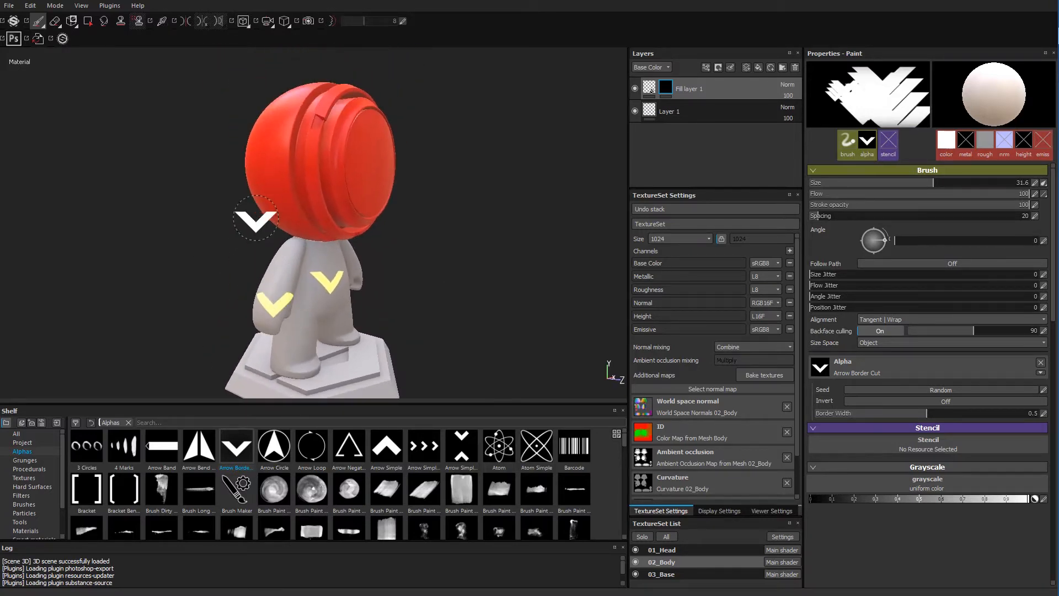
left_click_drag(255, 218, 238, 216, "alt")
middle_click_drag(227, 227, 213, 254, "alt")
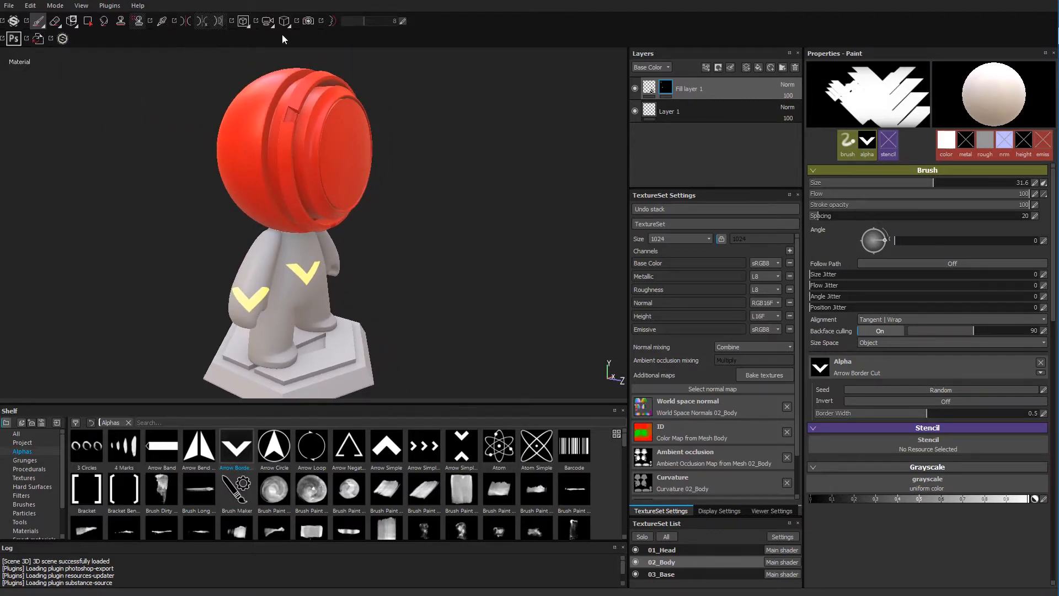
Render the scene in Iray and set the shader's Emissive Intensity to 1.71.
left_click(306, 22)
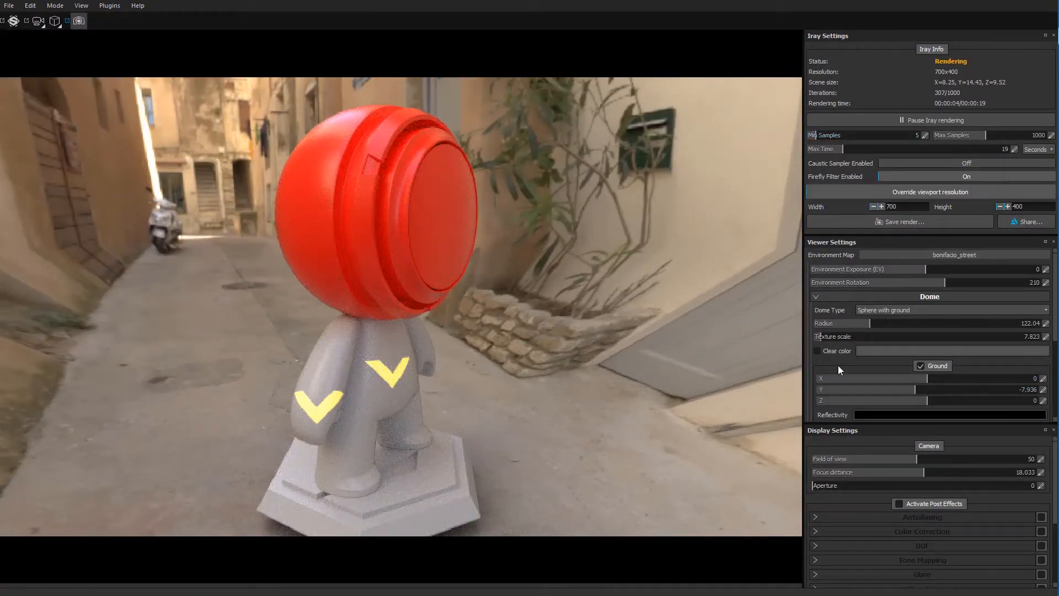
scroll(836, 337, "down", 3)
scroll(836, 338, "down", 5)
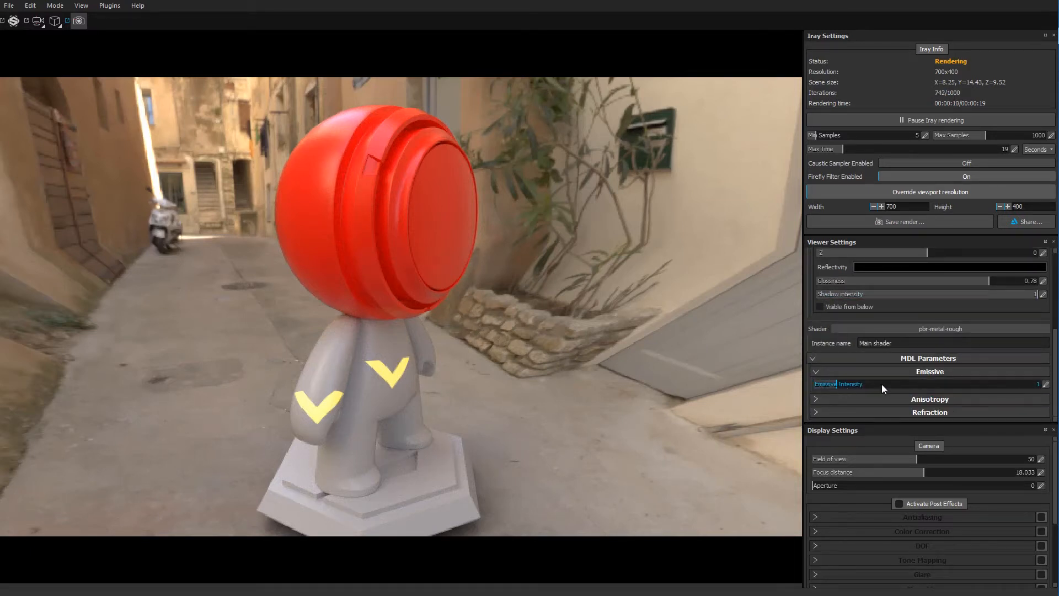
left_click_drag(882, 384, 852, 383)
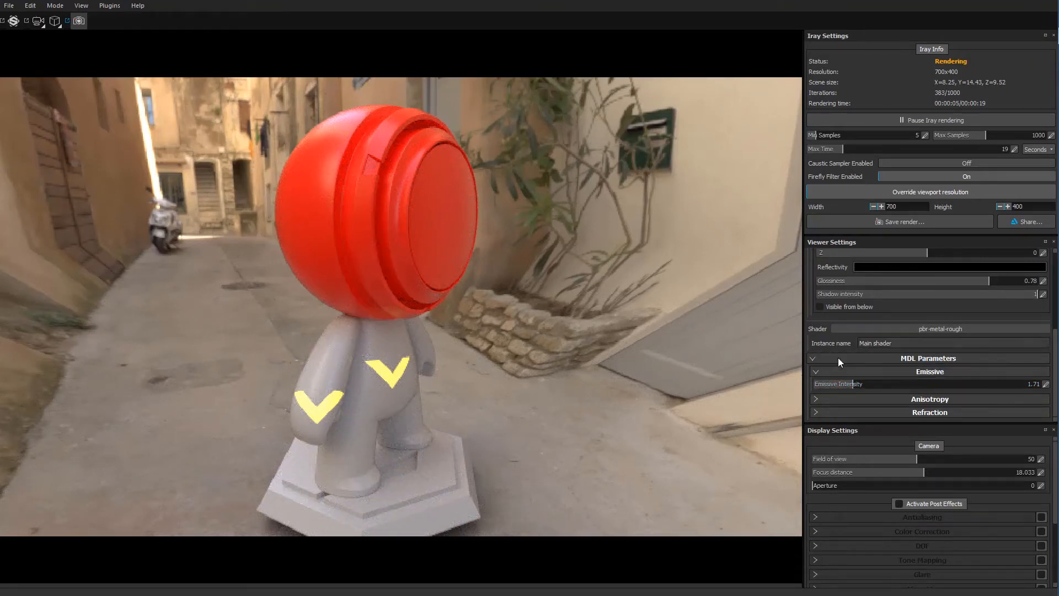
Darken the environment exposure to -10 EV to inspect the emissive glow, and raise it to -1.25 EV.
scroll(897, 346, "up", 3)
scroll(895, 340, "up", 2)
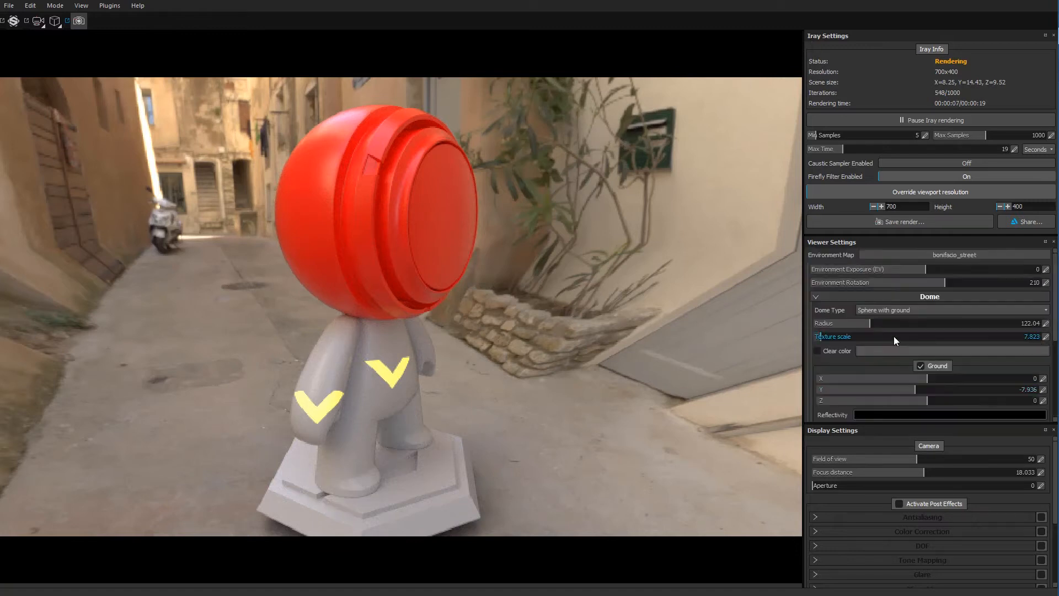
left_click_drag(909, 275, 787, 280)
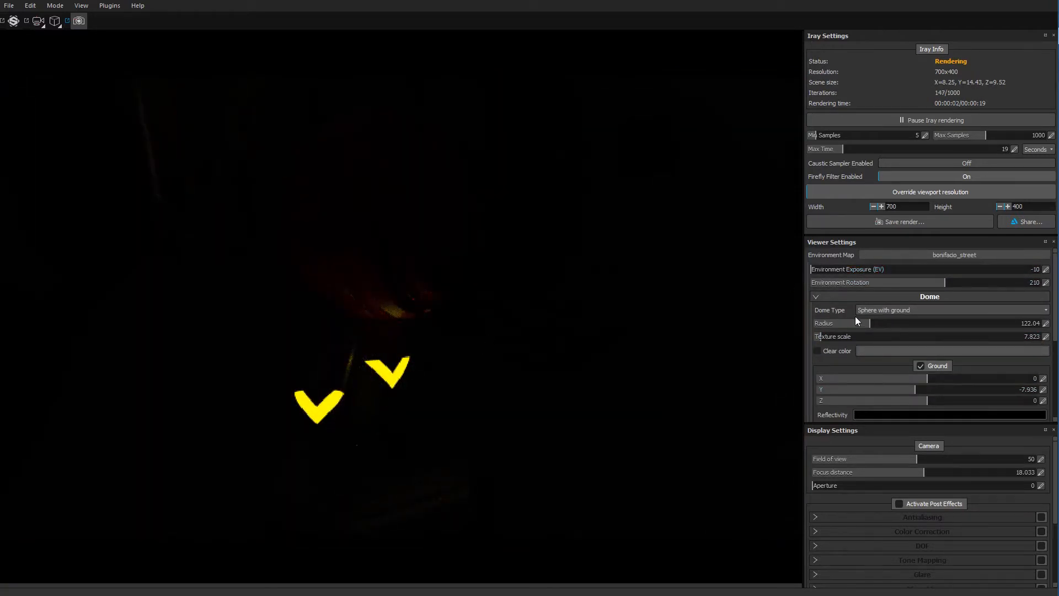
left_click_drag(829, 272, 911, 268)
Set the shader's Emissive Intensity to 2.95 in the MDL parameters.
scroll(871, 327, "down", 1)
scroll(869, 326, "down", 4)
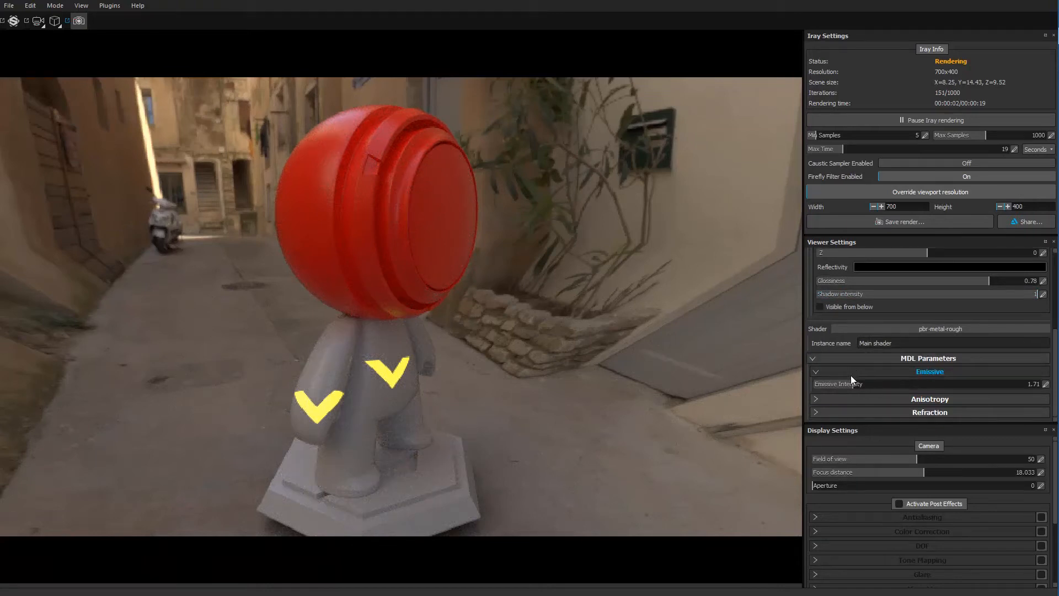
left_click_drag(855, 385, 783, 372)
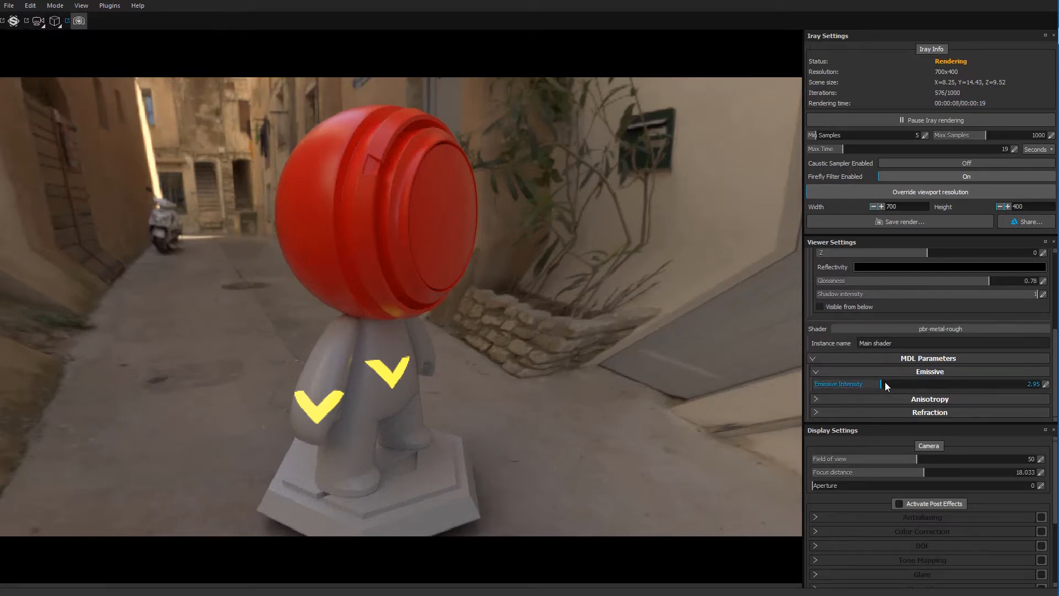
Expand the shader's Anisotropy group and set Anisotropy Level to 0.19 and Anisotropy Angle to 0.17.
left_click(816, 400)
scroll(860, 391, "down", 1)
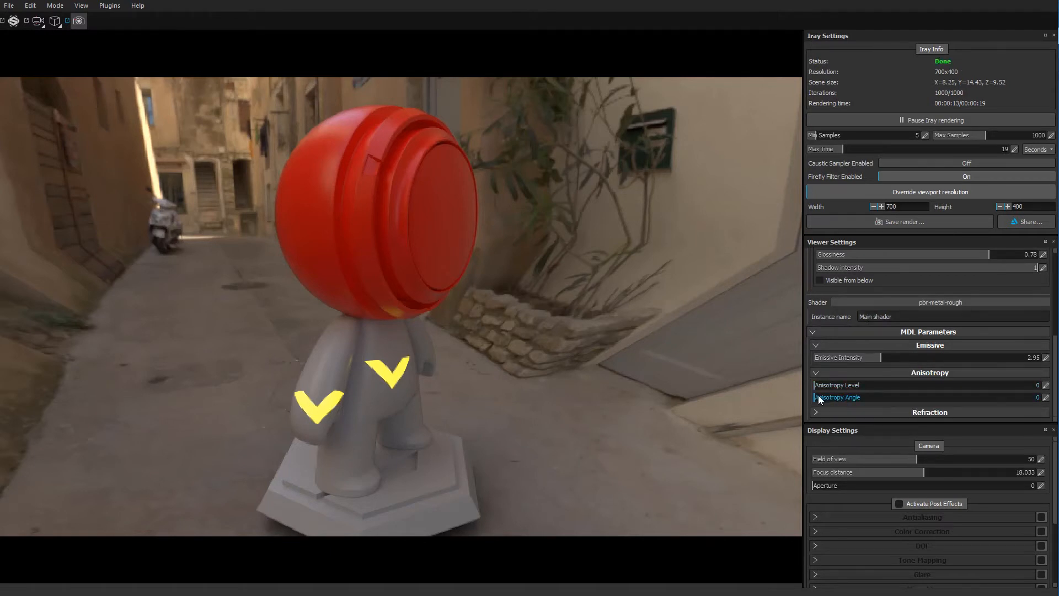
left_click_drag(822, 386, 895, 391)
mouse_move(865, 387)
left_mouse_down()
mouse_move(984, 383)
mouse_move(857, 386)
mouse_move(870, 397)
left_mouse_up()
left_click_drag(939, 396, 977, 395)
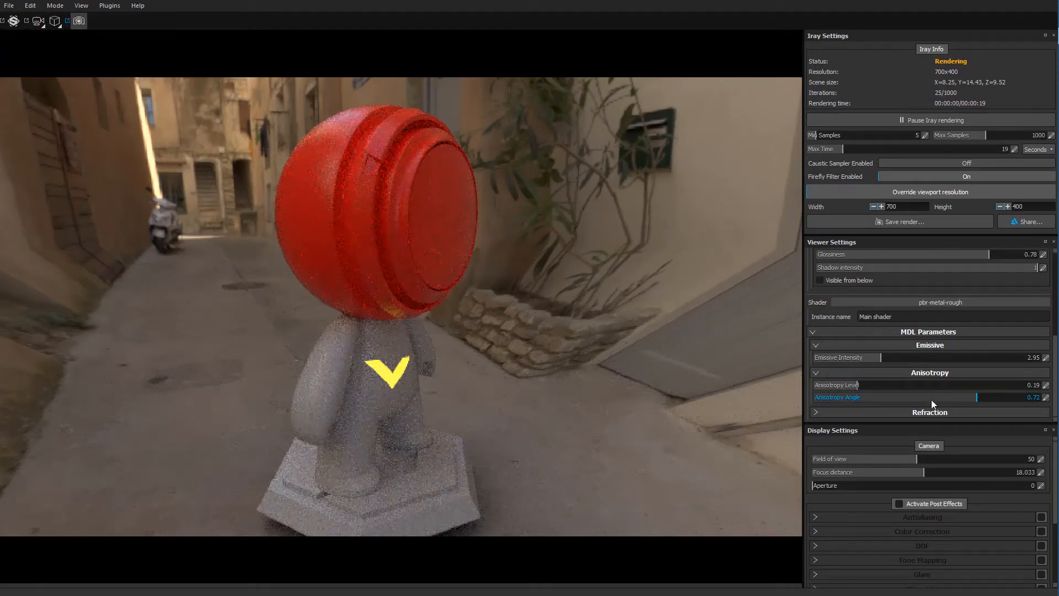
left_click_drag(882, 396, 853, 396)
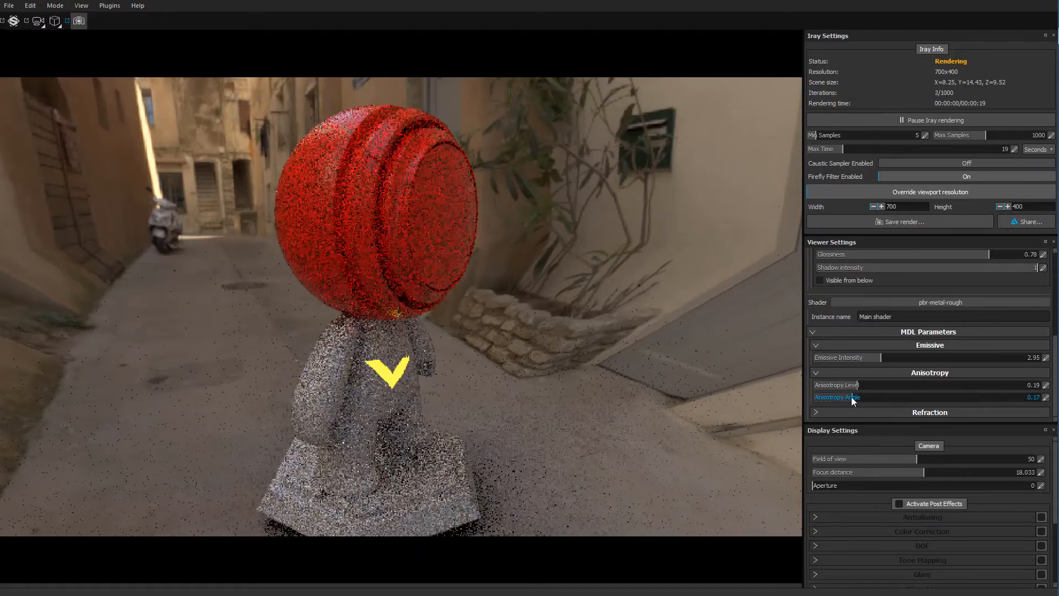
Expand the Refraction group, set Refraction to 0.78, and leave the Iray renderer for painting mode.
left_click(816, 412)
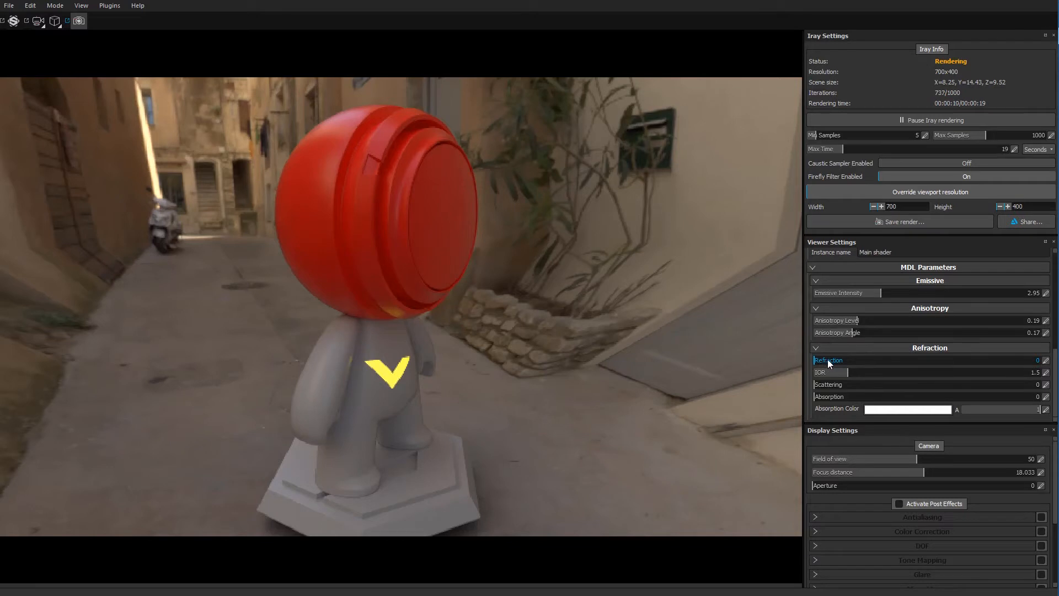
left_click_drag(915, 362, 990, 360)
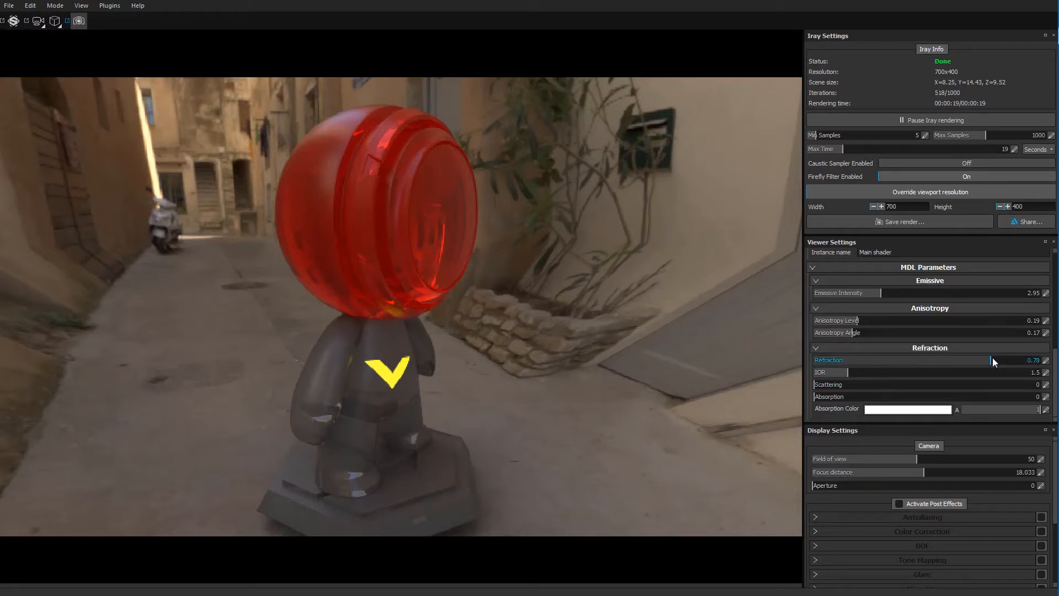
left_click(80, 22)
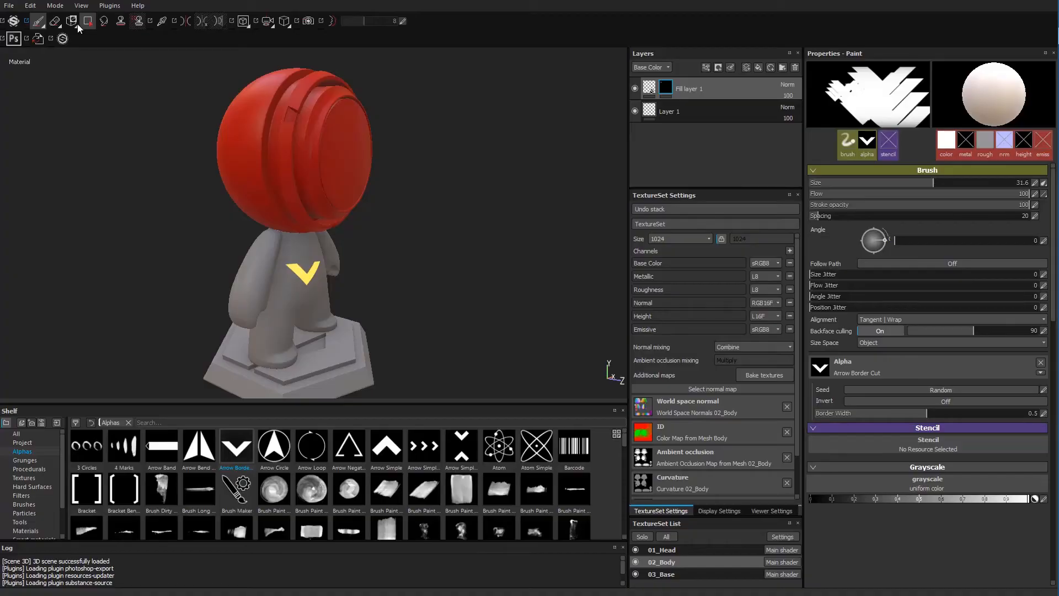
Add an Opacity channel to the 01_Head texture set.
left_click(789, 250)
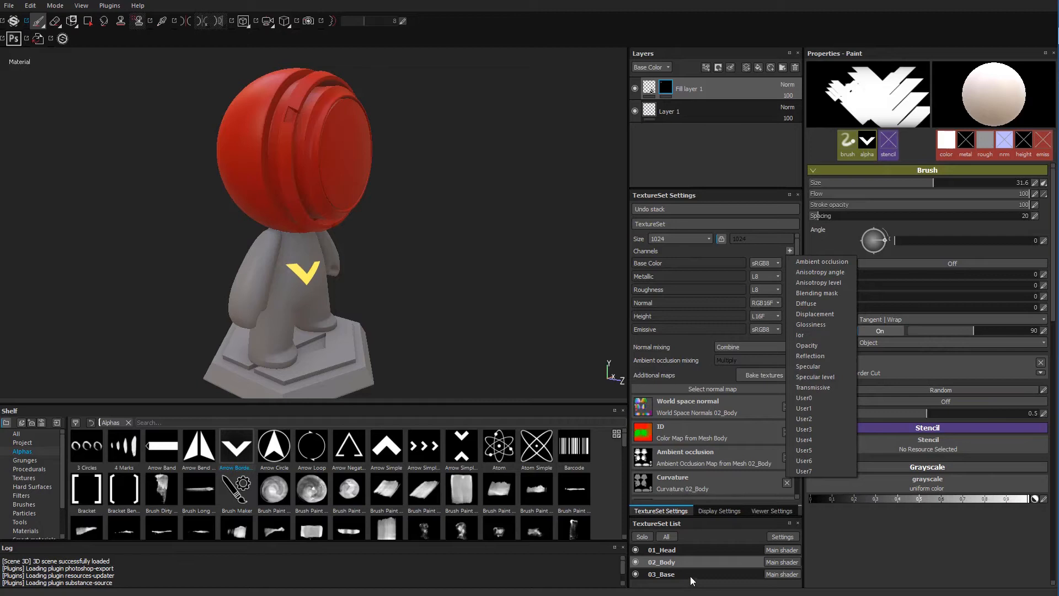
left_click(676, 551)
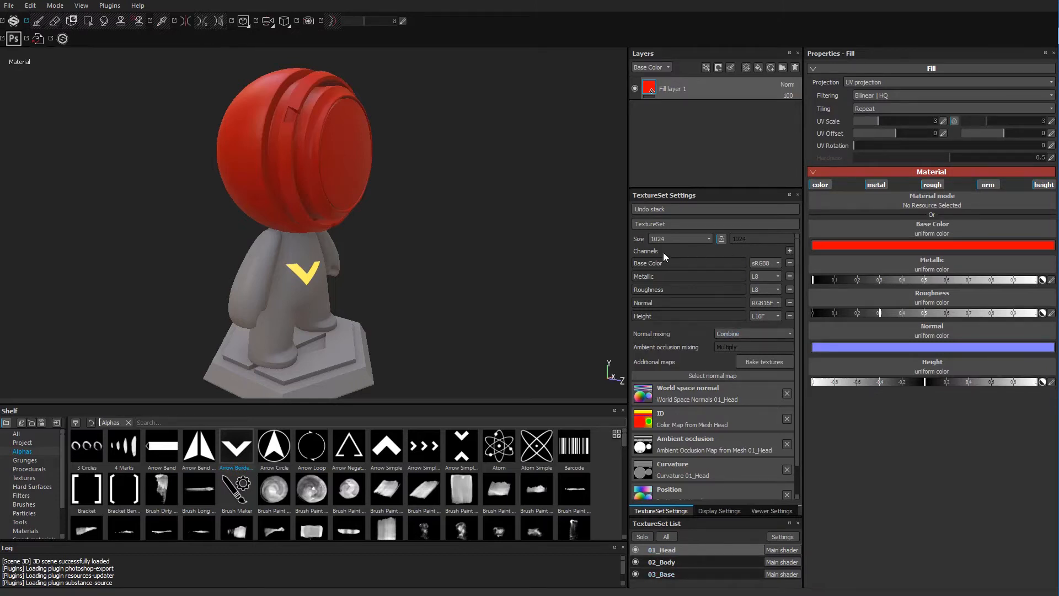
left_click(789, 251)
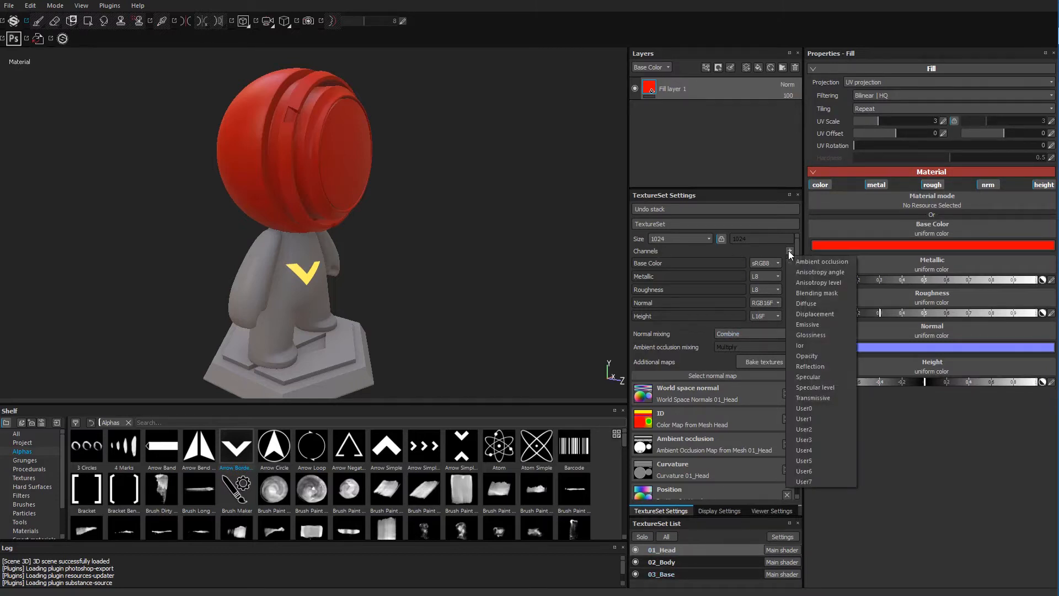
left_click(816, 355)
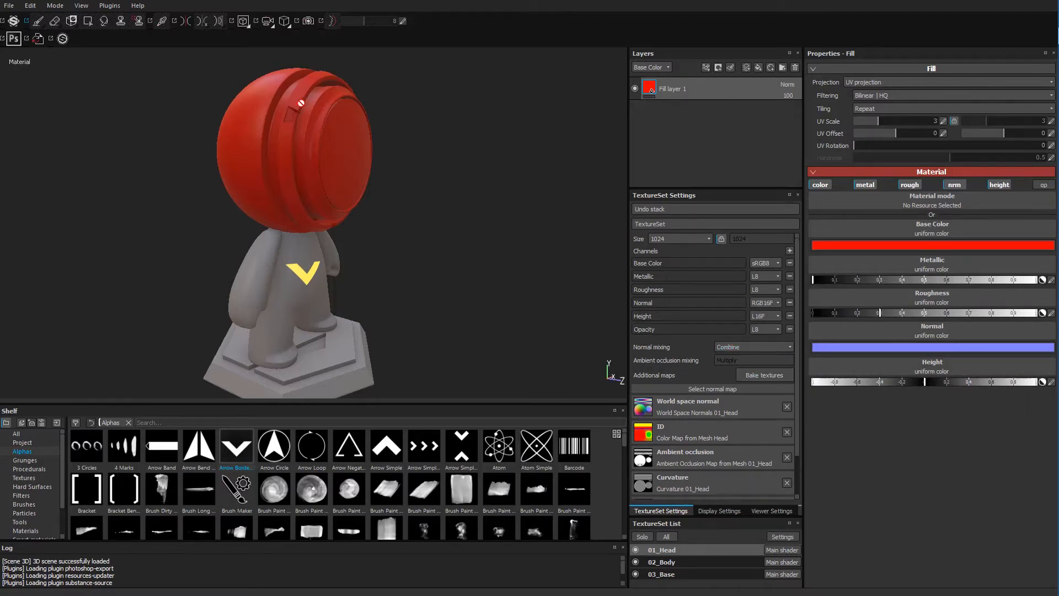
Reopen the scene in Iray and inspect the refractive character from higher and lower angles.
left_click(307, 22)
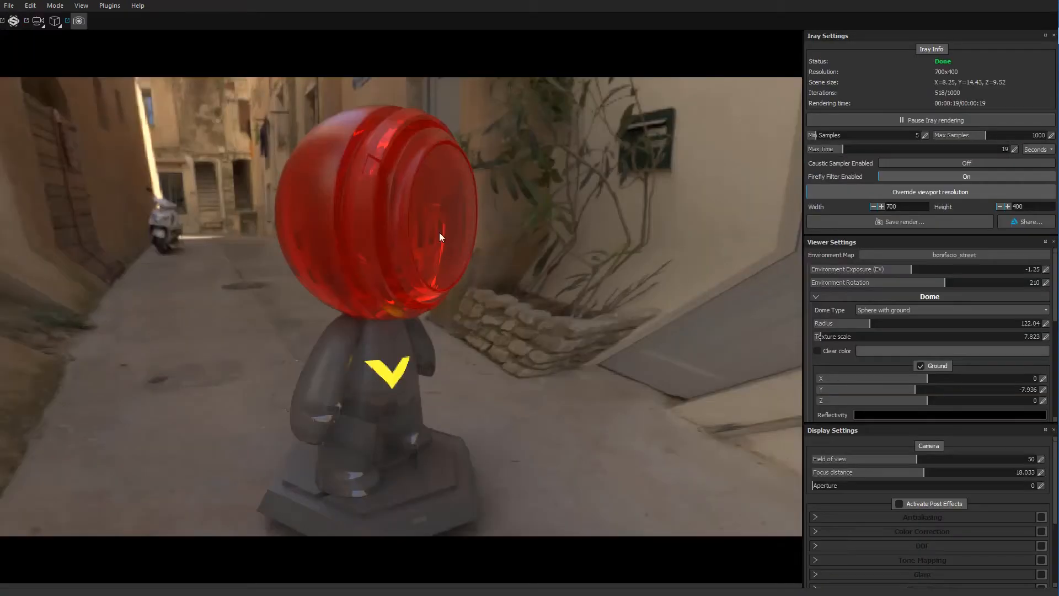
left_click_drag(419, 370, 408, 334, "alt")
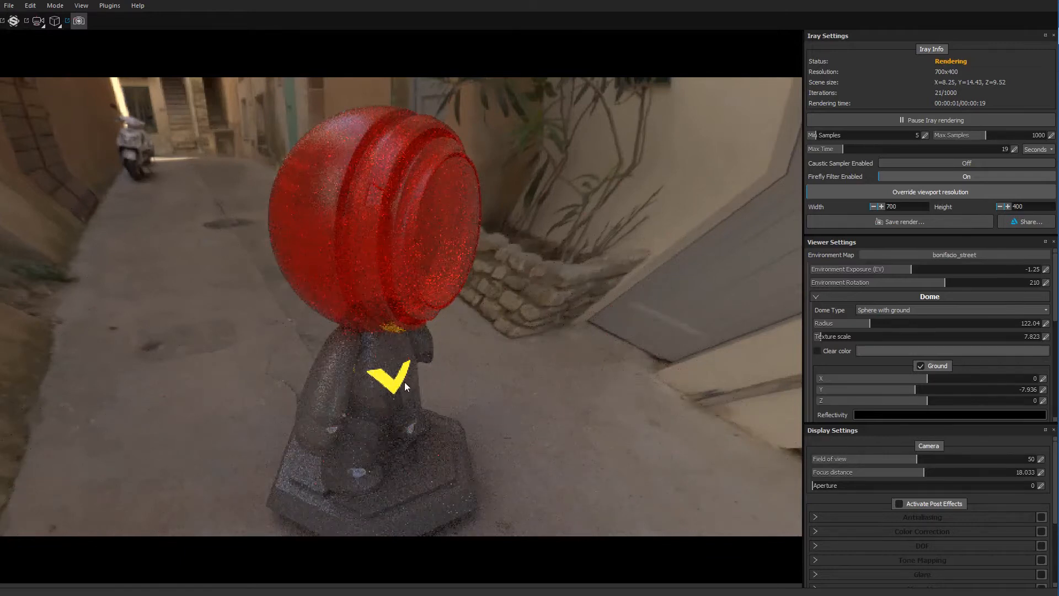
left_click_drag(380, 376, 373, 331, "alt")
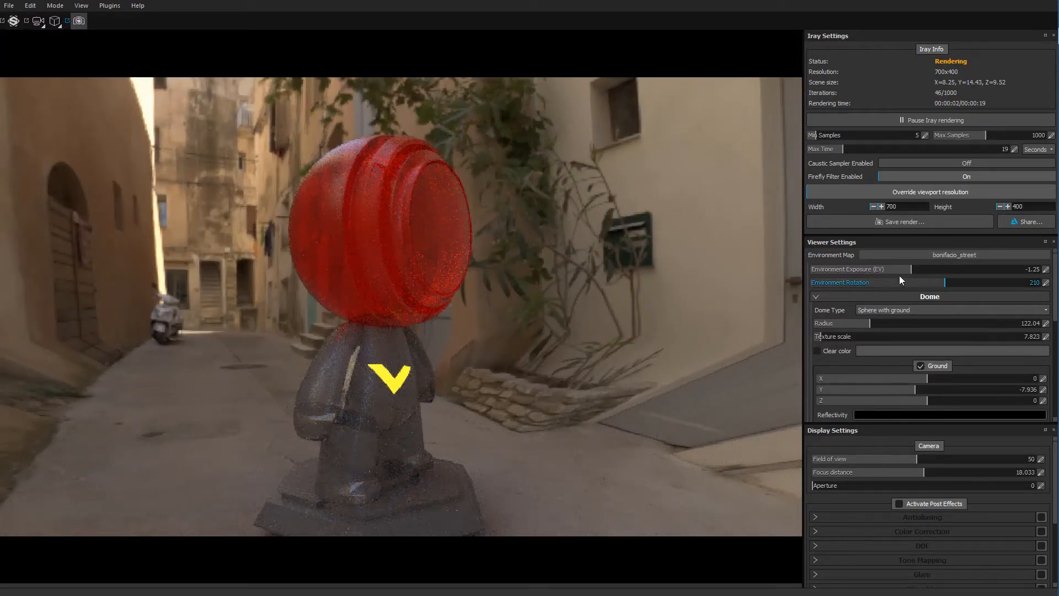
Raise the shader's Refraction to 1, inspect the render from another angle, and return to painting mode.
scroll(845, 397, "down", 1)
scroll(865, 375, "down", 2)
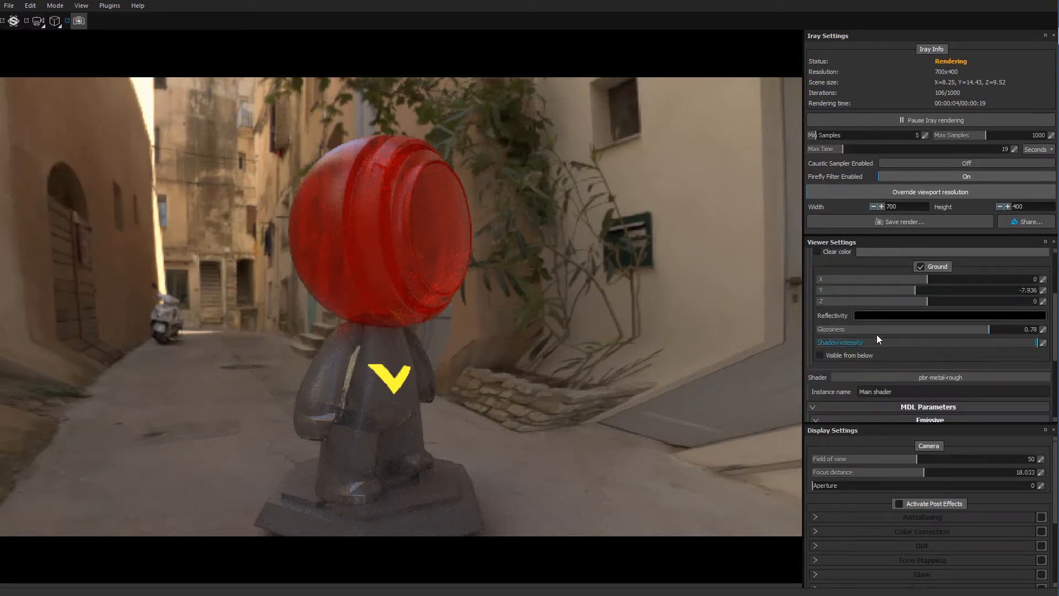
scroll(893, 336, "down", 1)
scroll(921, 347, "down", 1)
scroll(899, 353, "down", 1)
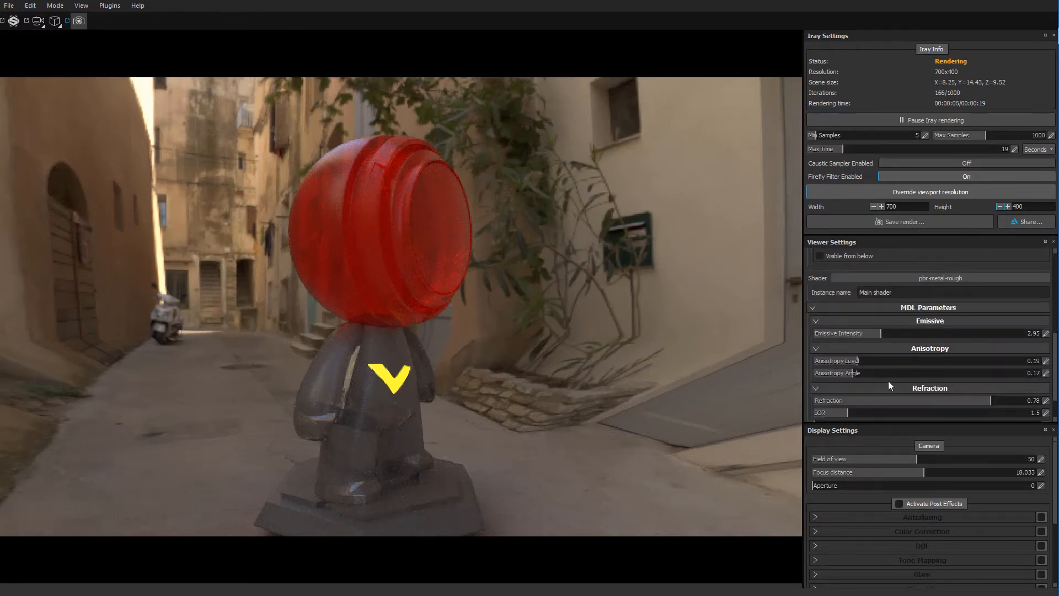
scroll(882, 359, "down", 1)
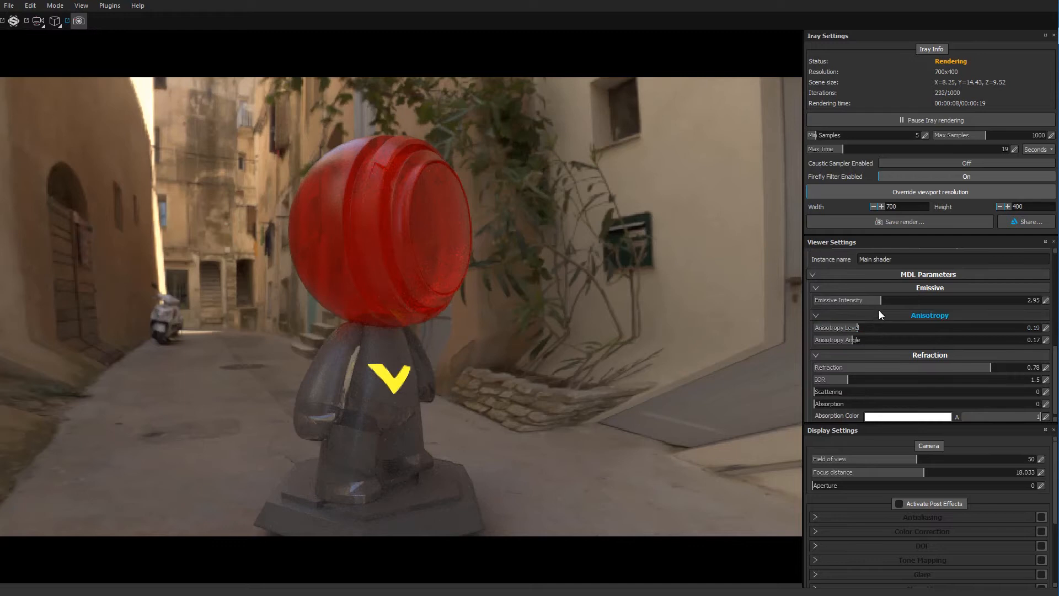
scroll(878, 312, "down", 1)
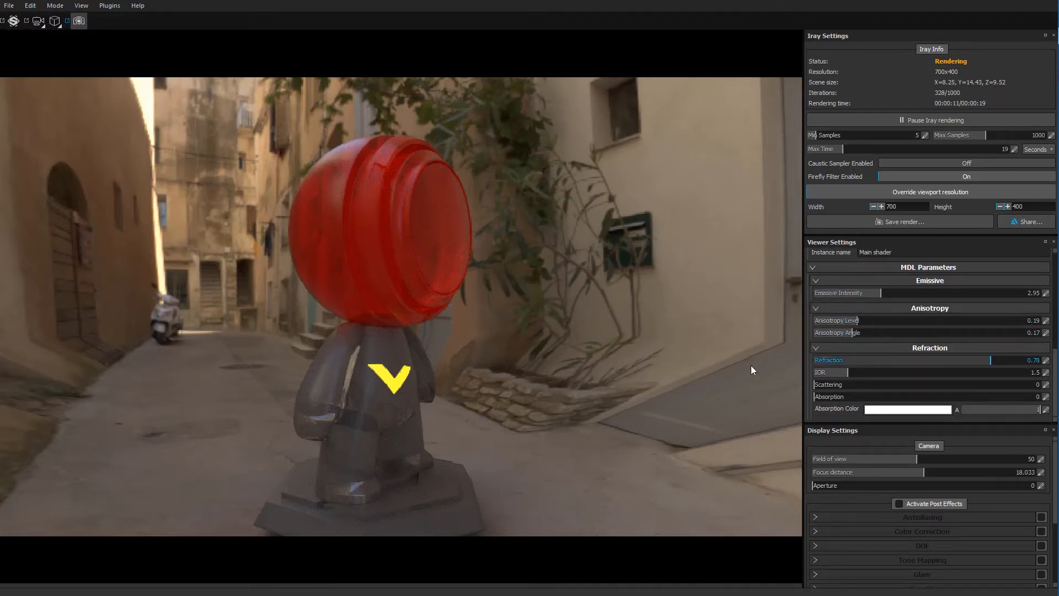
left_click_drag(751, 365, 747, 365)
left_click_drag(1010, 386, 1058, 387)
left_click_drag(366, 276, 425, 276)
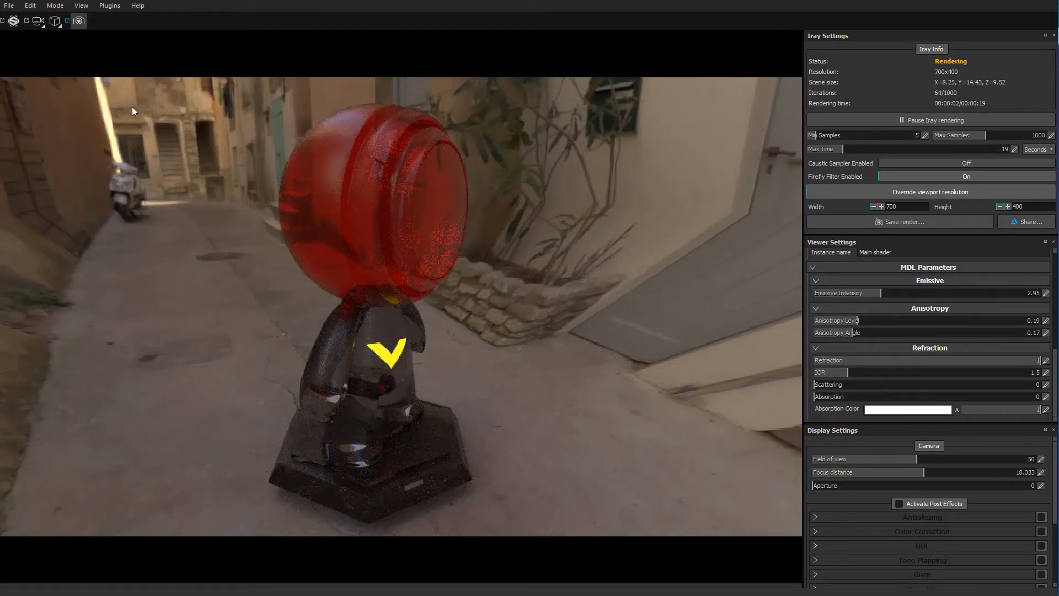
left_click(79, 21)
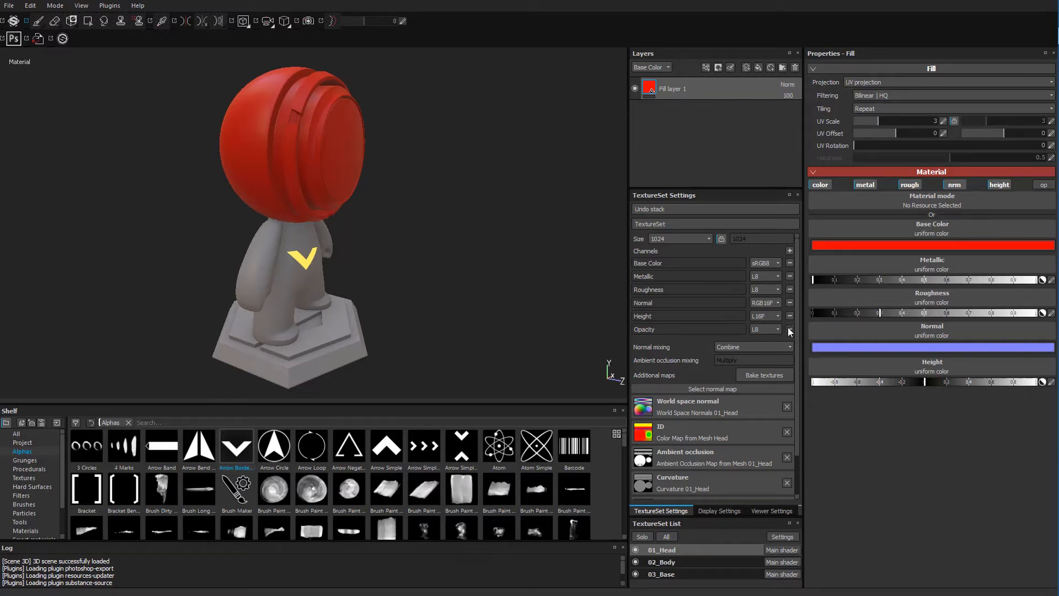
Add a fill layer to 01_Head that affects only opacity, at about 0.55, and preview the head in Iray.
left_click(758, 66)
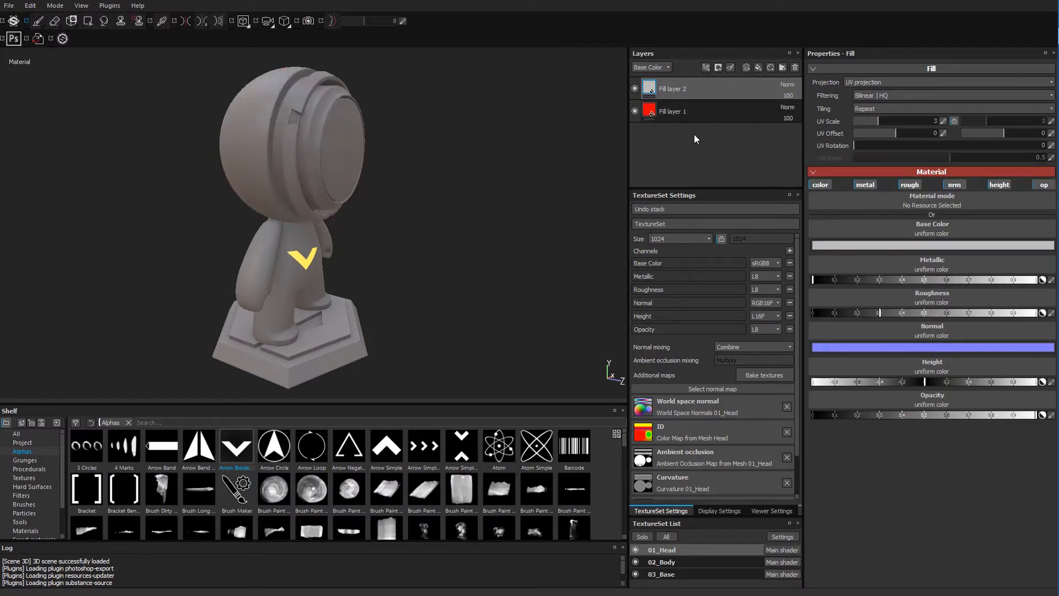
left_click(999, 185)
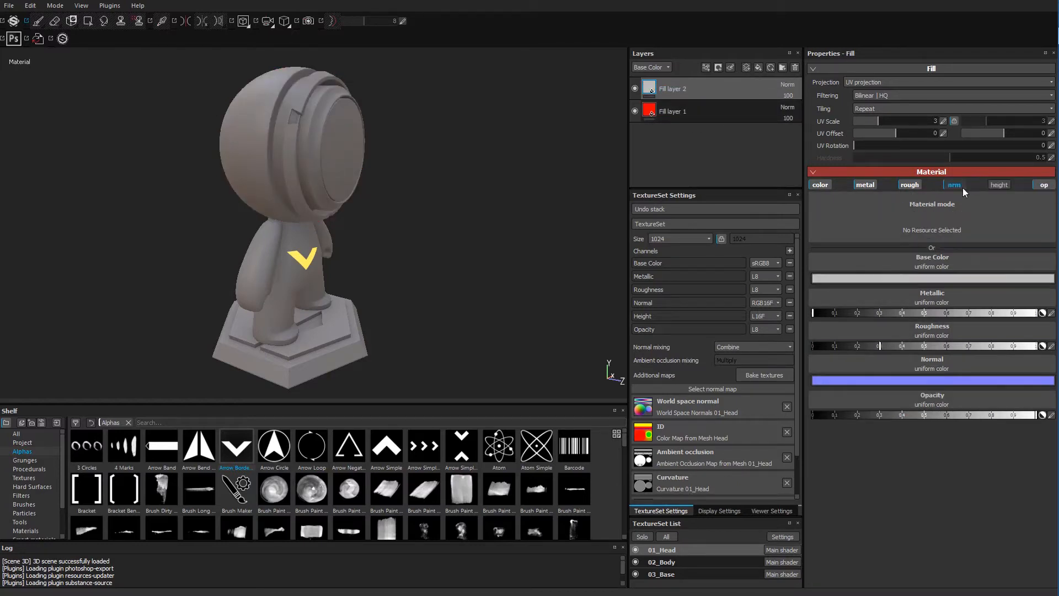
left_click(954, 184)
left_click(917, 188)
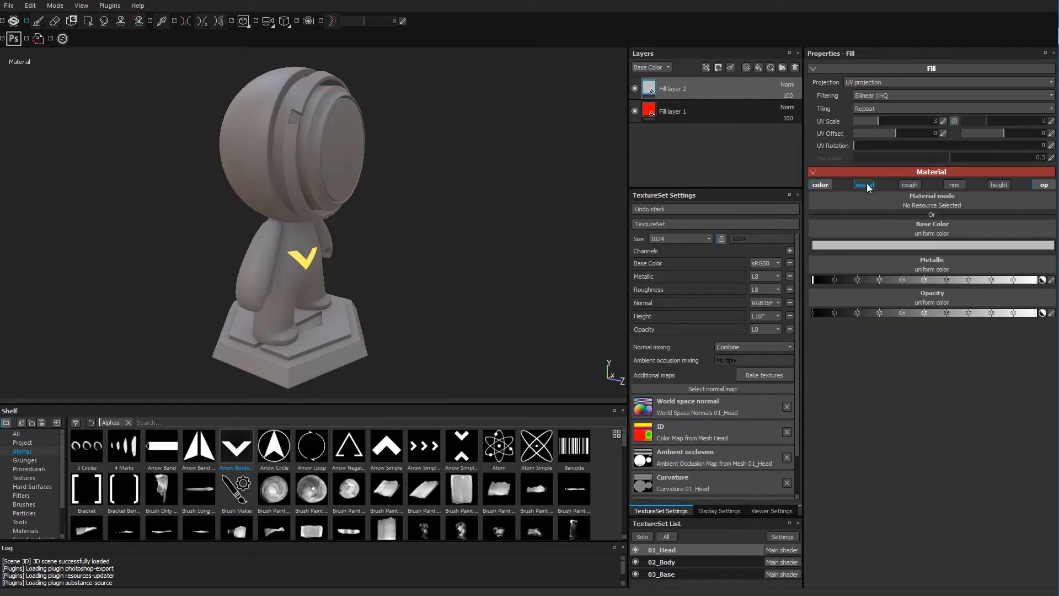
left_click(865, 185)
left_click(813, 186)
left_click(935, 246)
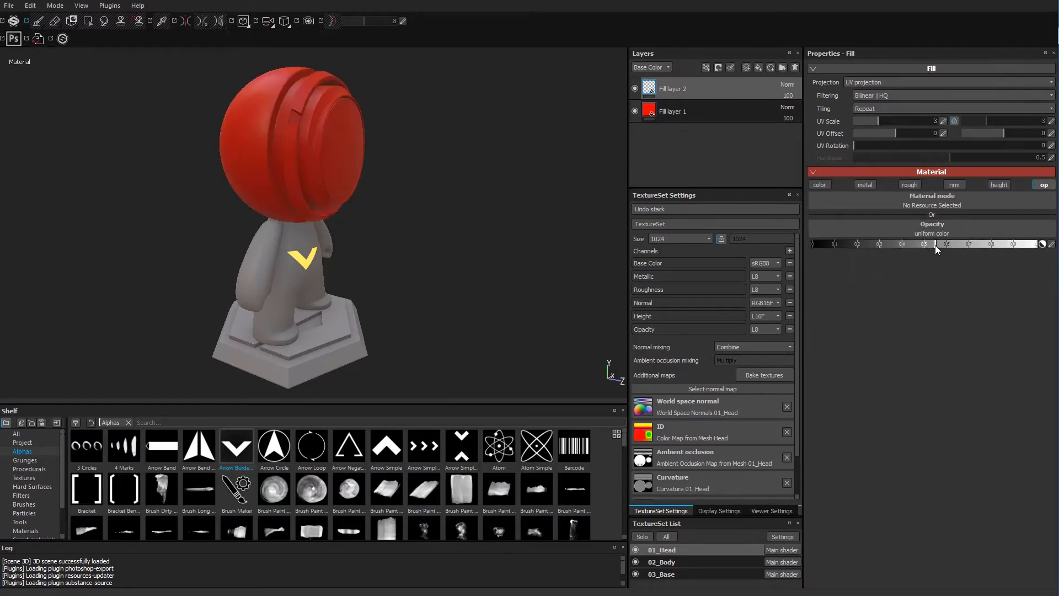
left_click(309, 21)
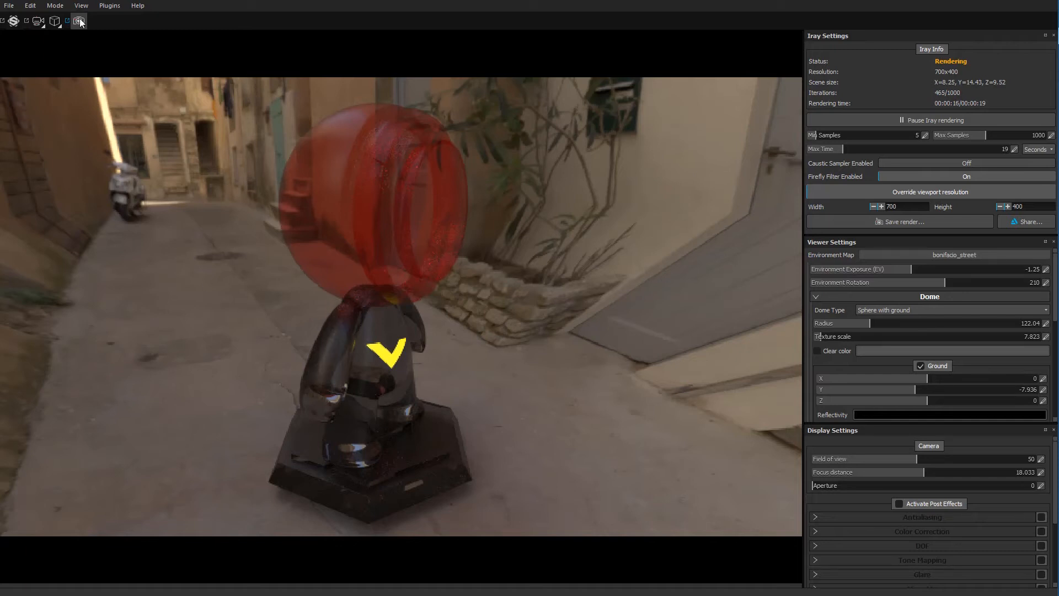
key("F9")
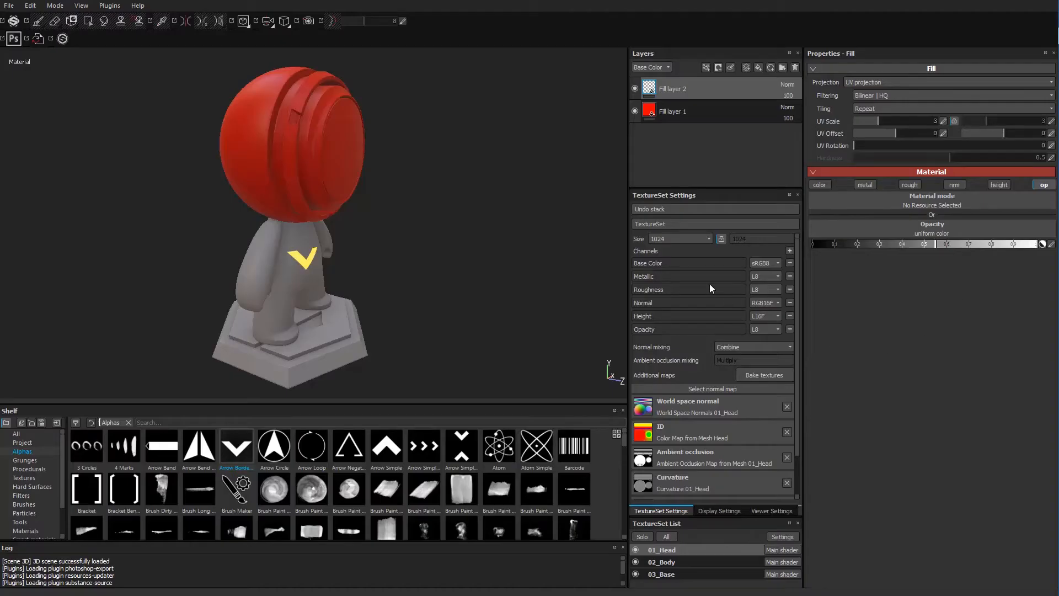
Remove the opacity fill layer and the Opacity channel from 01_Head, and check the render in Iray from a slightly rotated view.
left_click(795, 67)
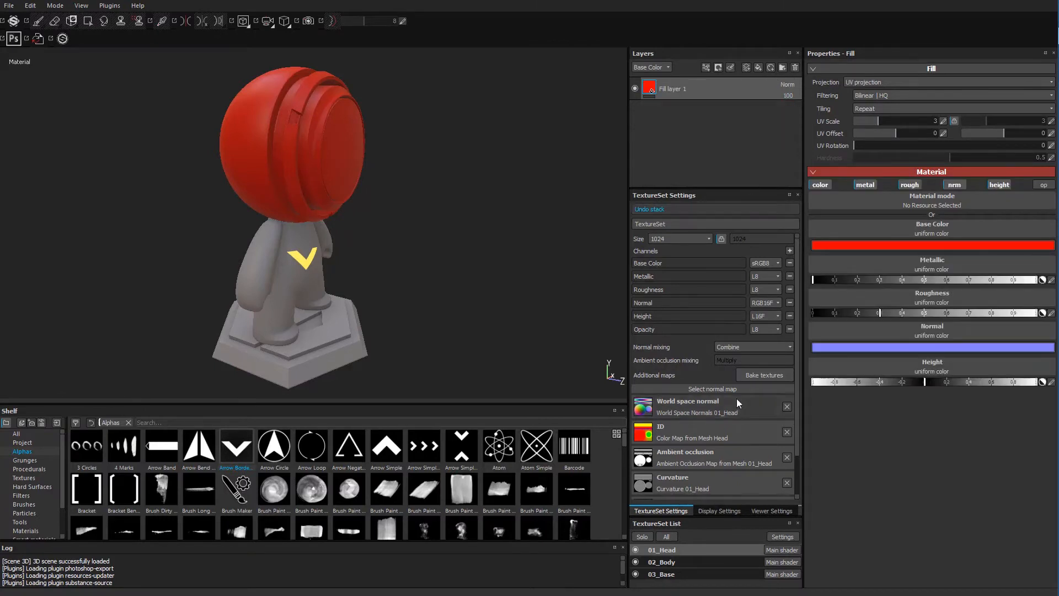
left_click(789, 329)
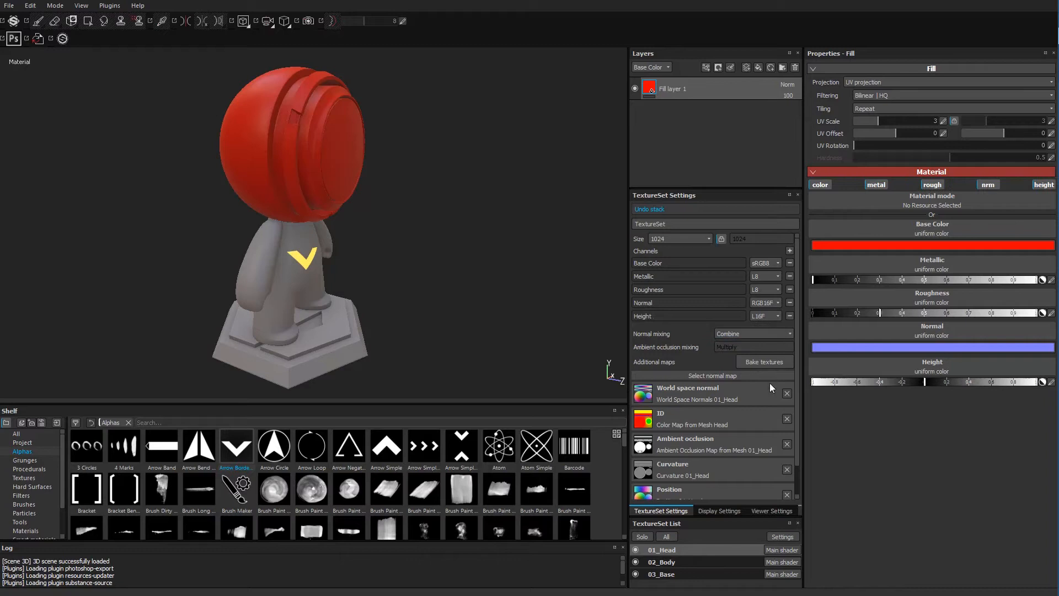
left_click(309, 21)
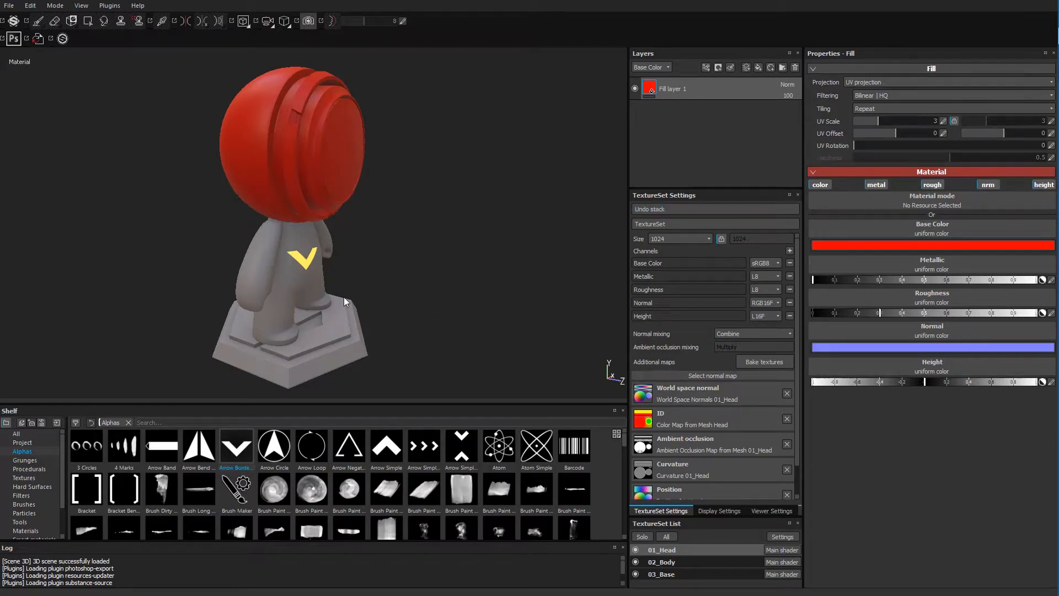
left_click_drag(368, 287, 349, 287, "alt")
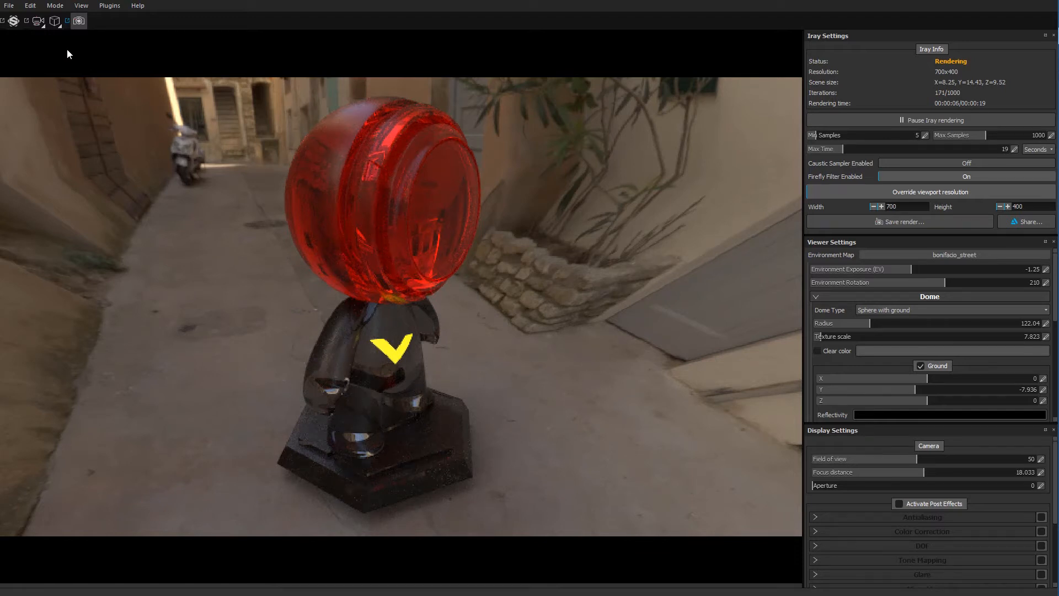
left_click(81, 22)
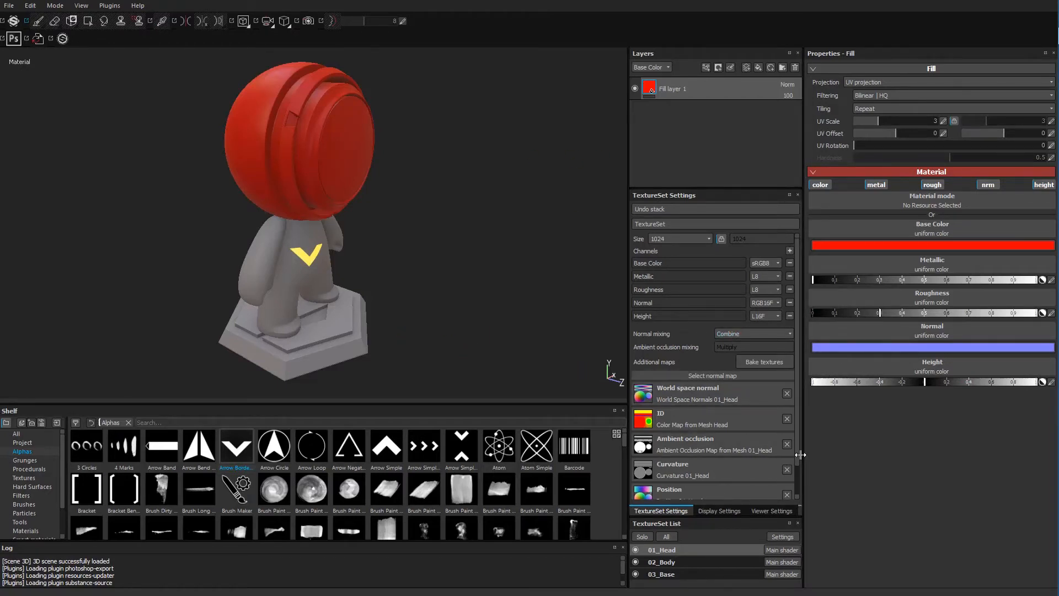
Reset the Main shader's Refraction to 0 in Iray, orbit around the opaque character, and return to painting mode.
scroll(728, 419, "down", 1)
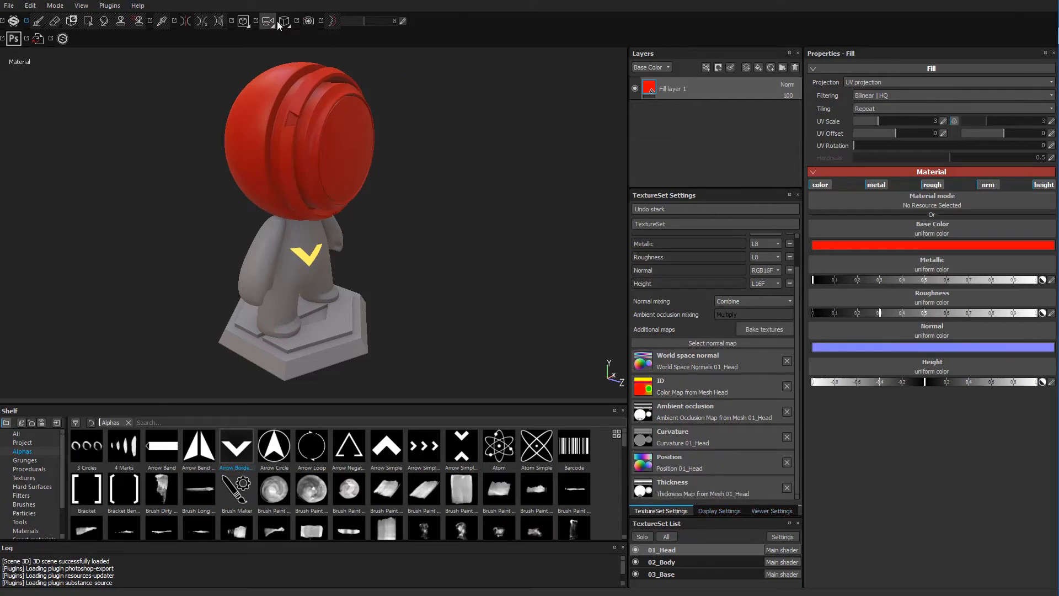
left_click(306, 26)
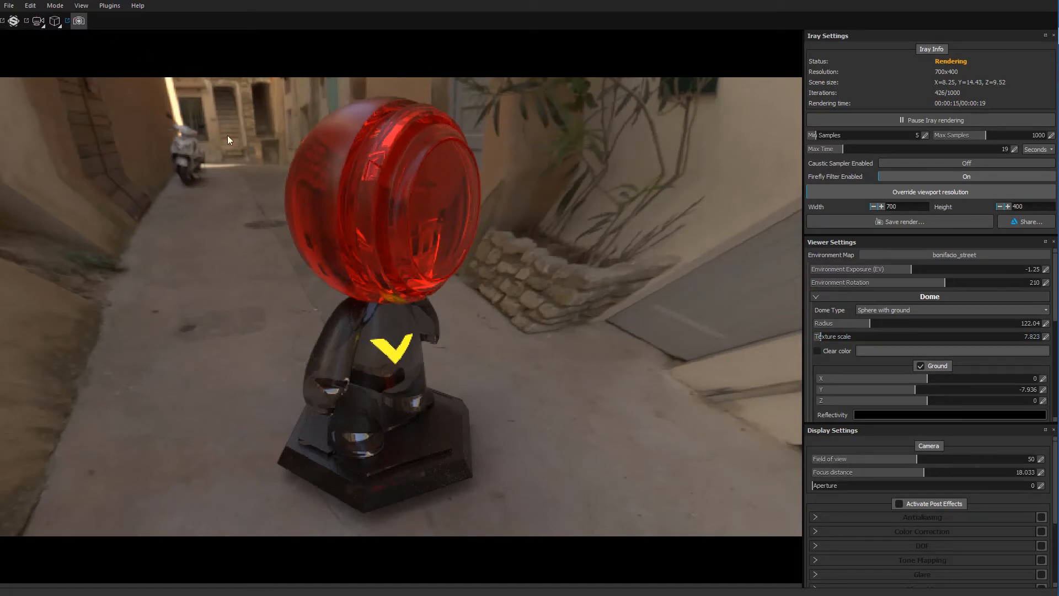
scroll(853, 348, "down", 3)
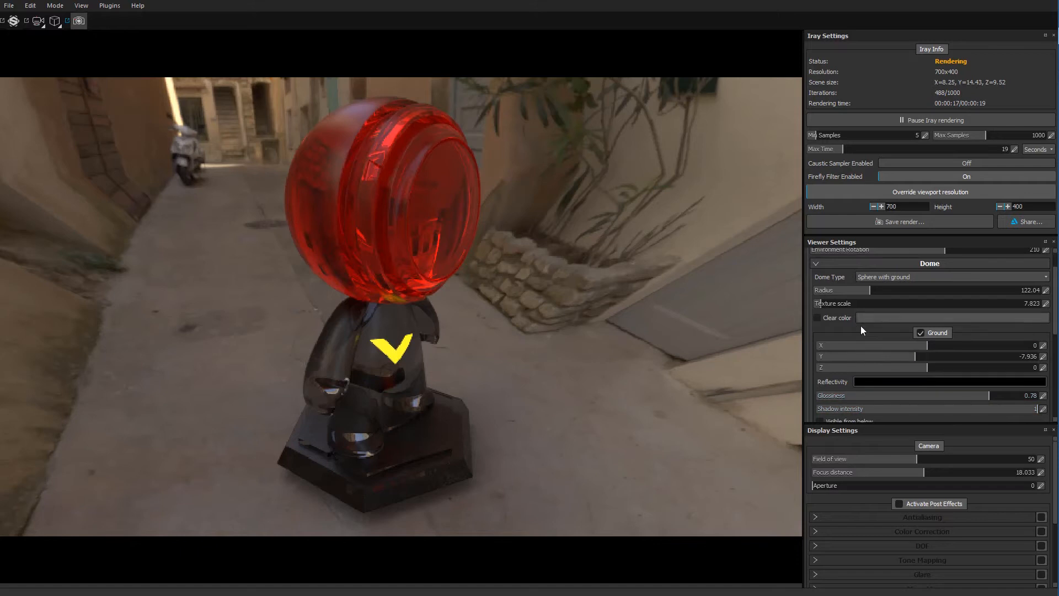
scroll(864, 317, "down", 3)
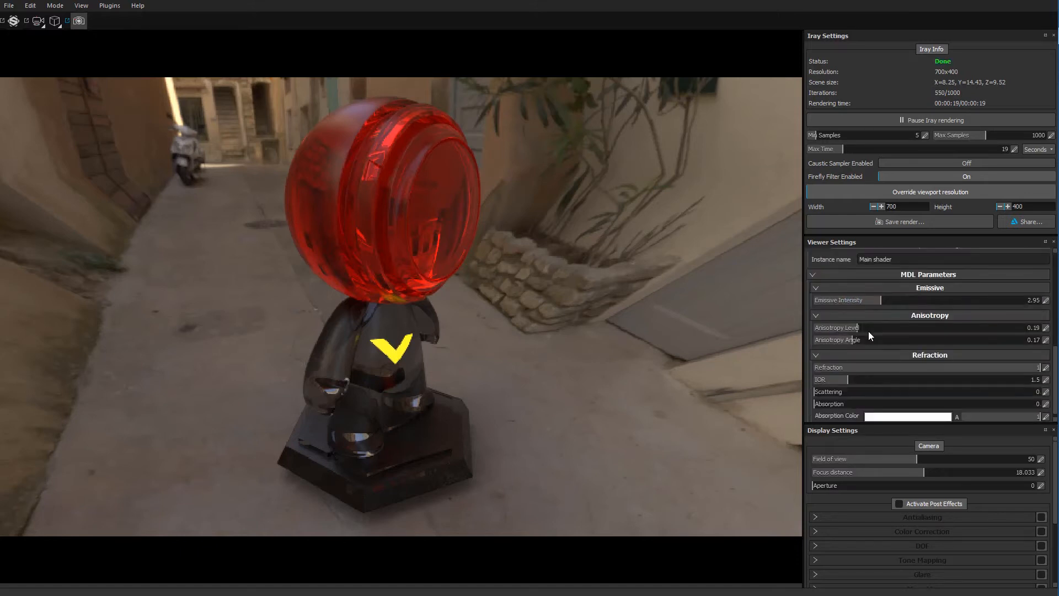
left_click(866, 360)
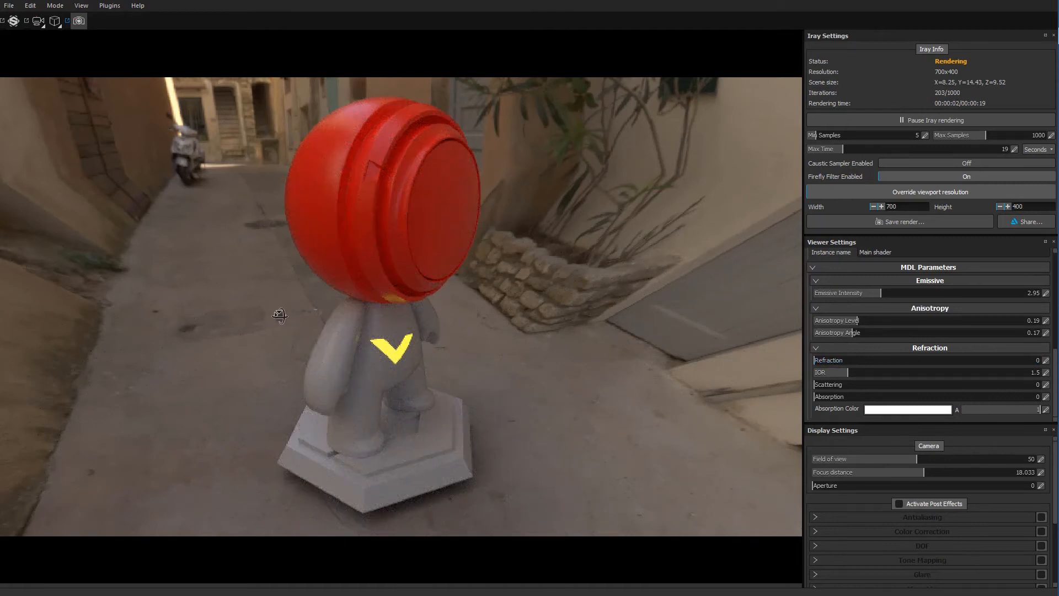
left_click_drag(280, 315, 175, 142, "alt")
left_click(79, 22)
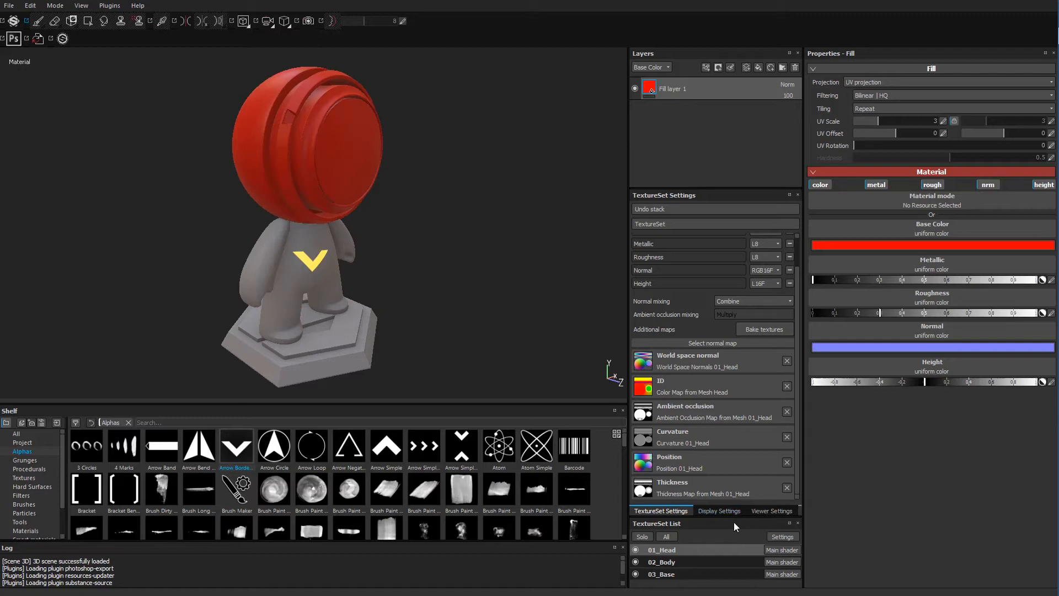
Enlarge the texture set list area and assign a new shader instance to 01_Head.
left_click_drag(733, 518, 716, 438)
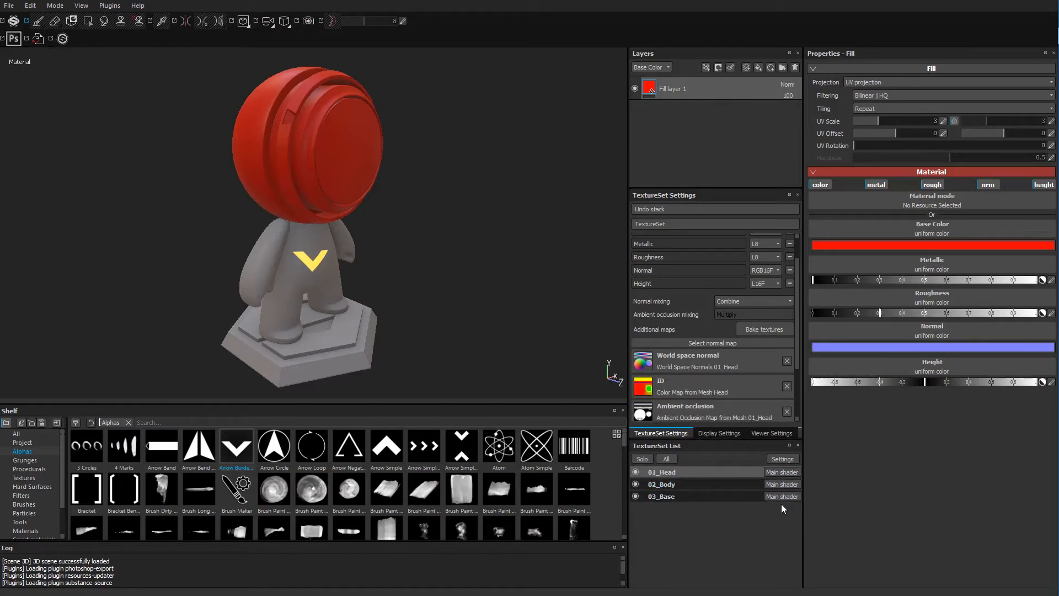
left_click(786, 470)
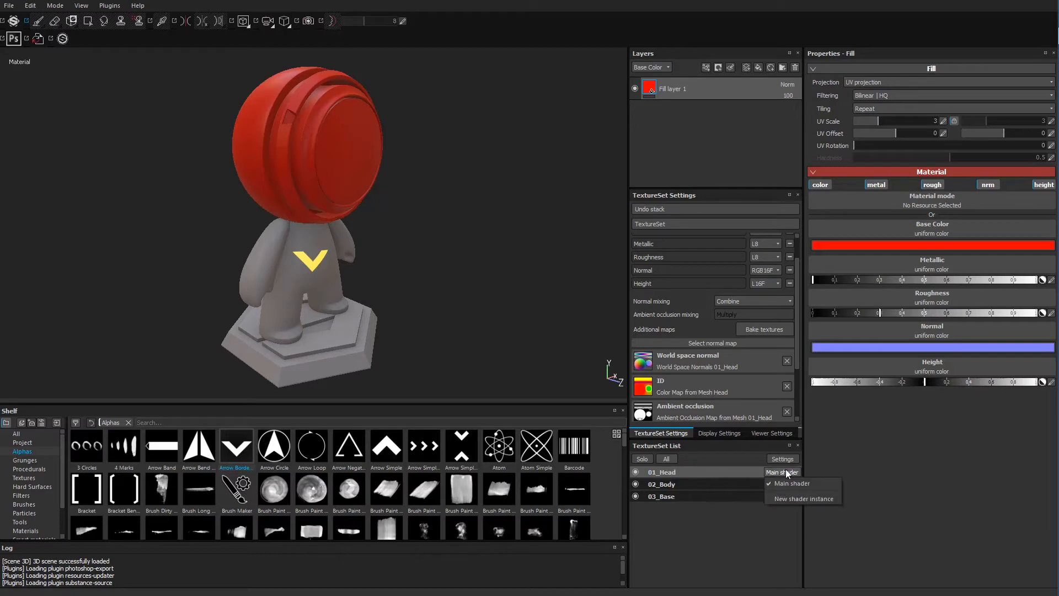
left_click(804, 499)
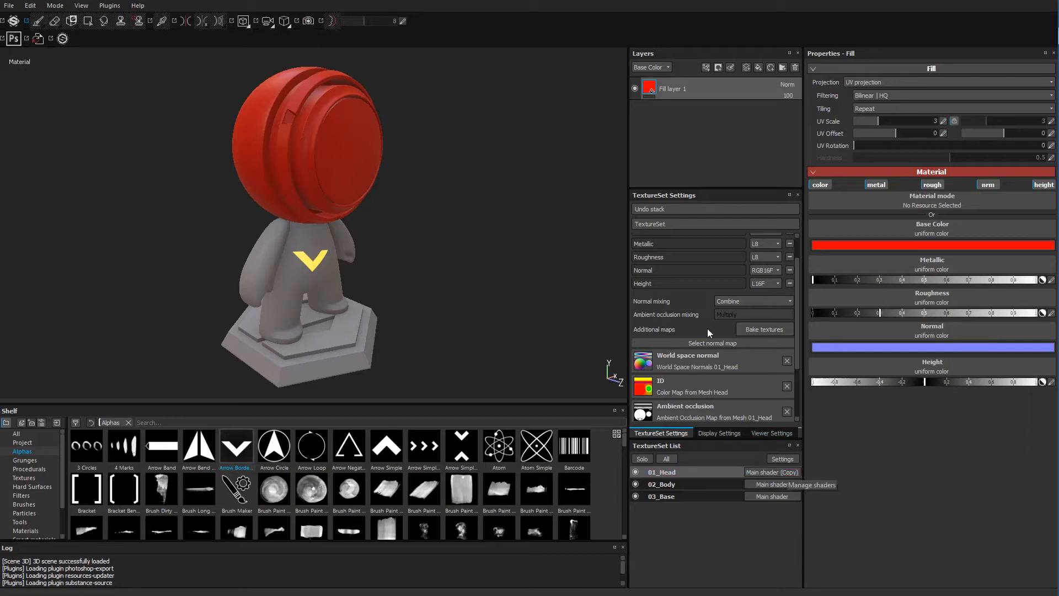
Rename the 01_Head texture set's shader instance as Refraction in the viewer settings.
scroll(685, 375, "up", 1)
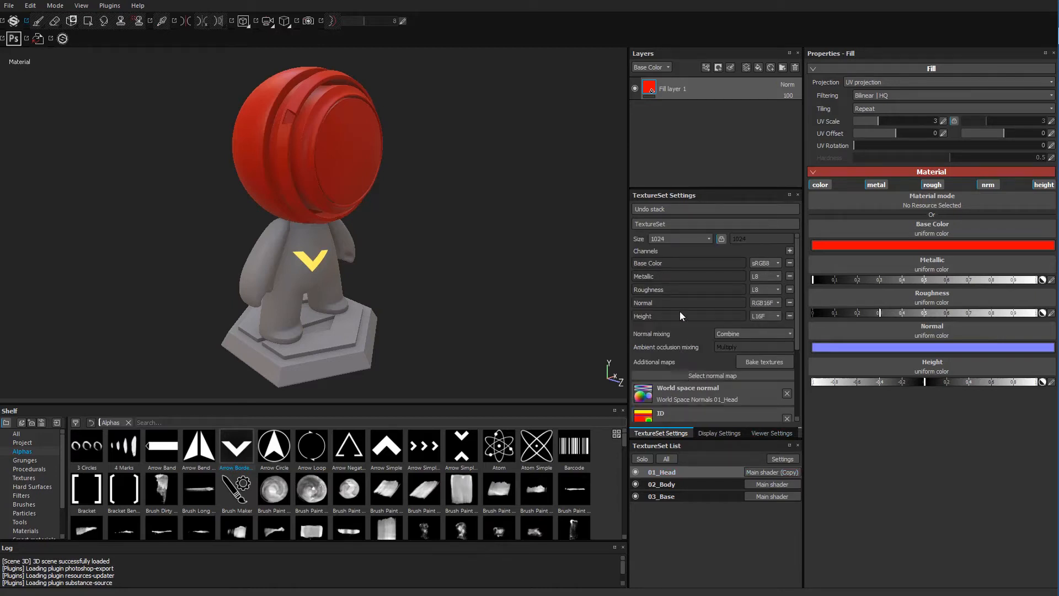
scroll(689, 331, "down", 1)
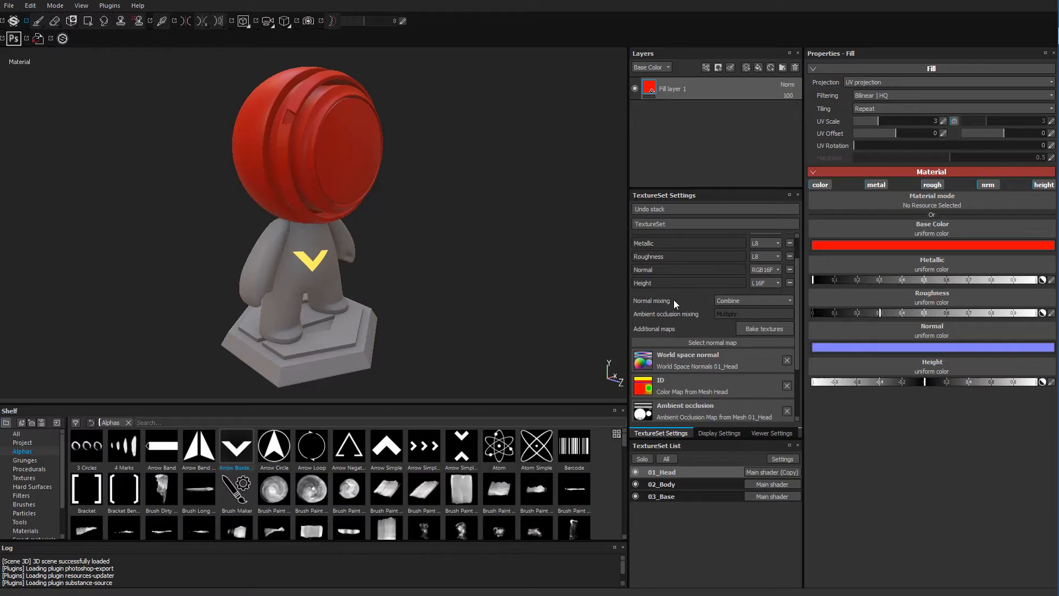
scroll(698, 333, "down", 3)
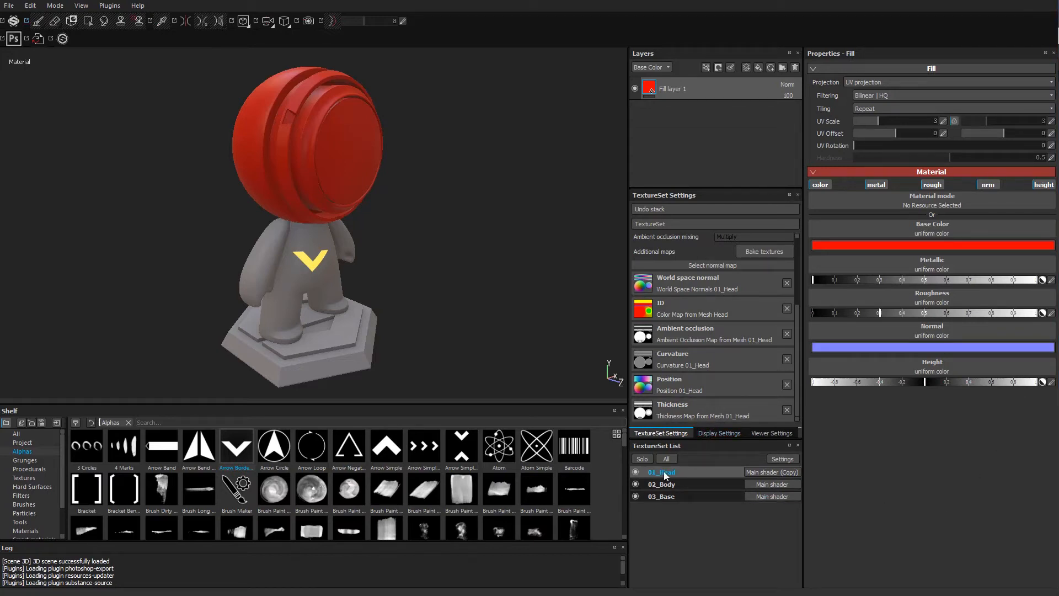
left_click(771, 433)
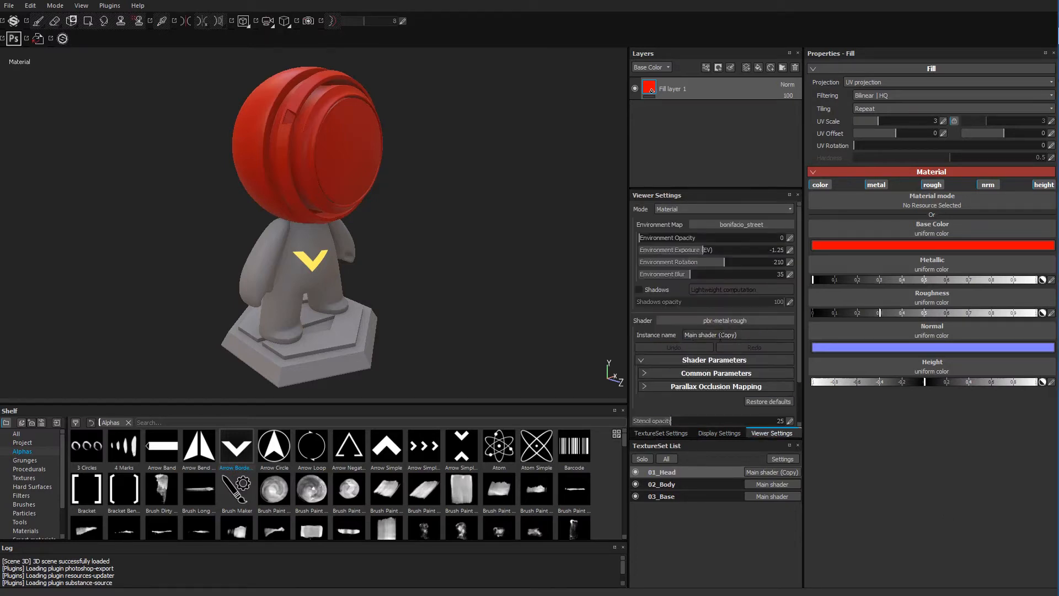
left_click_drag(794, 471, 589, 346)
type("O")
type("Refraction")
key("Return")
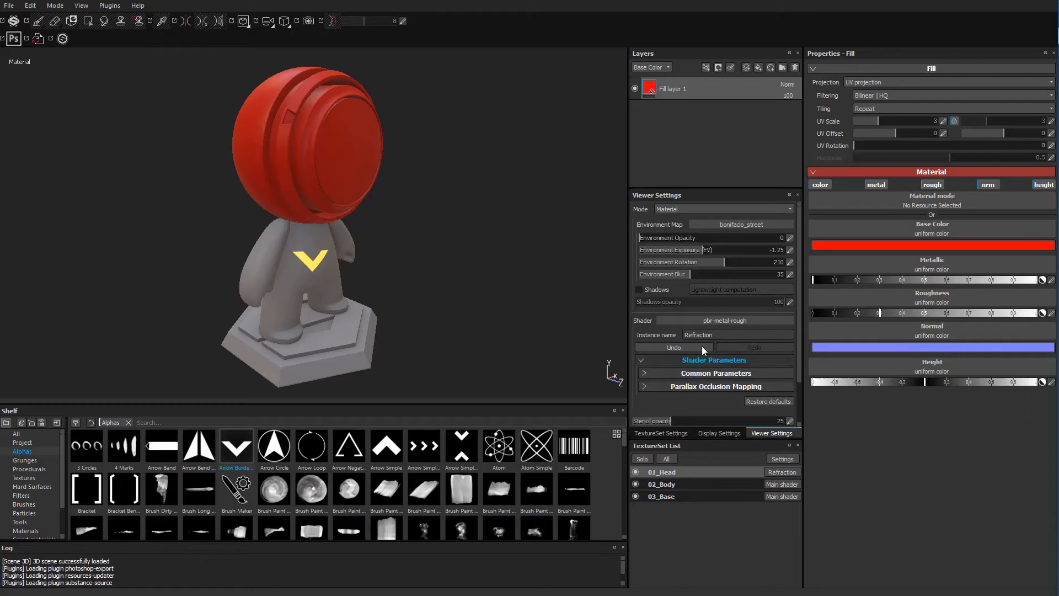
In Iray, expand the Refraction instance's Emissive, Anisotropy and Refraction groups and set its Refraction to 1.
left_click(310, 20)
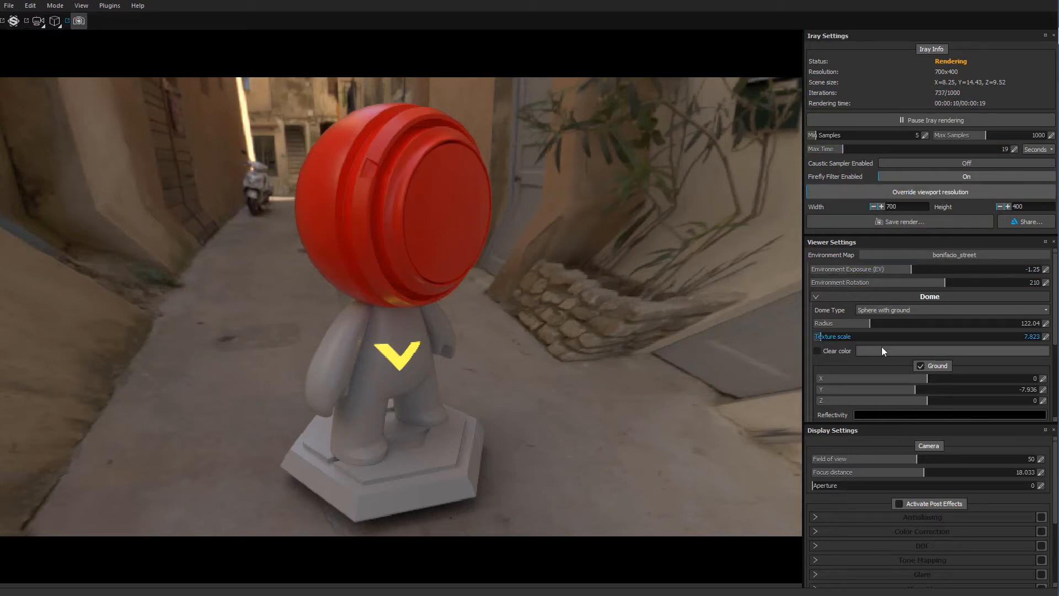
scroll(854, 337, "down", 5)
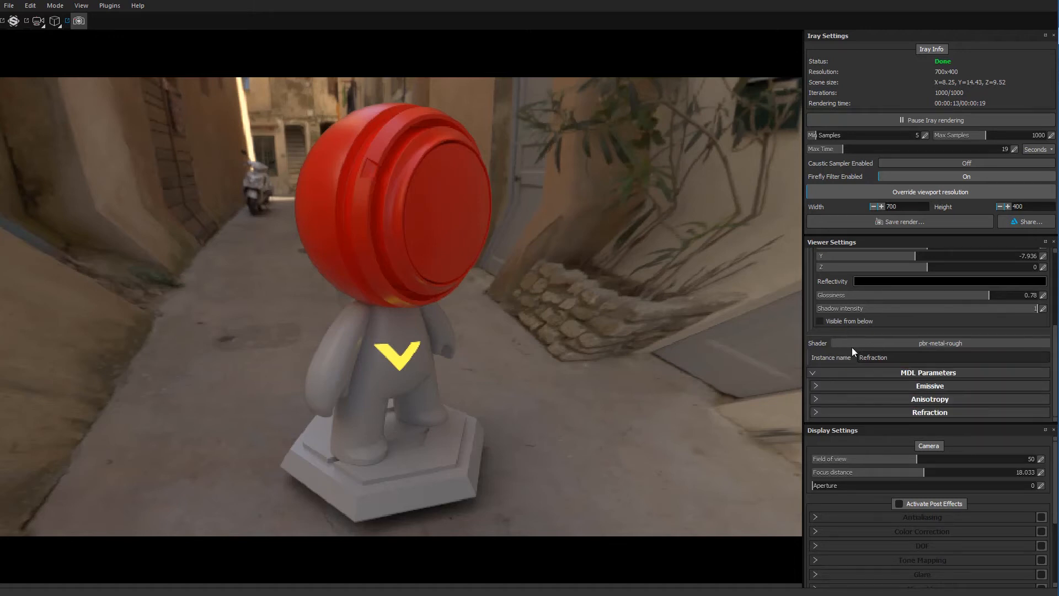
scroll(862, 335, "up", 2)
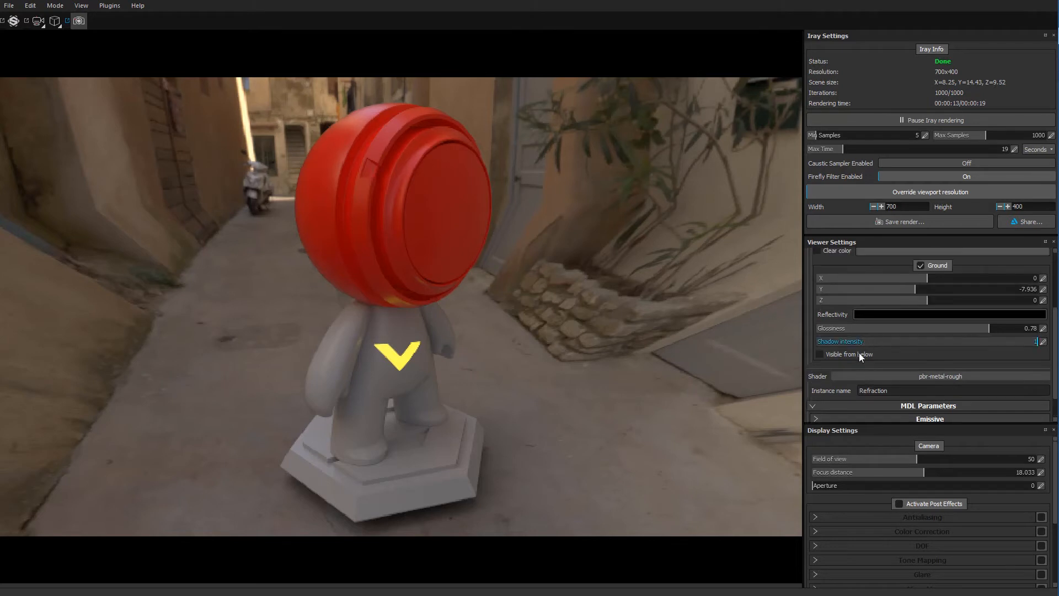
left_click(843, 353)
scroll(888, 334, "down", 2)
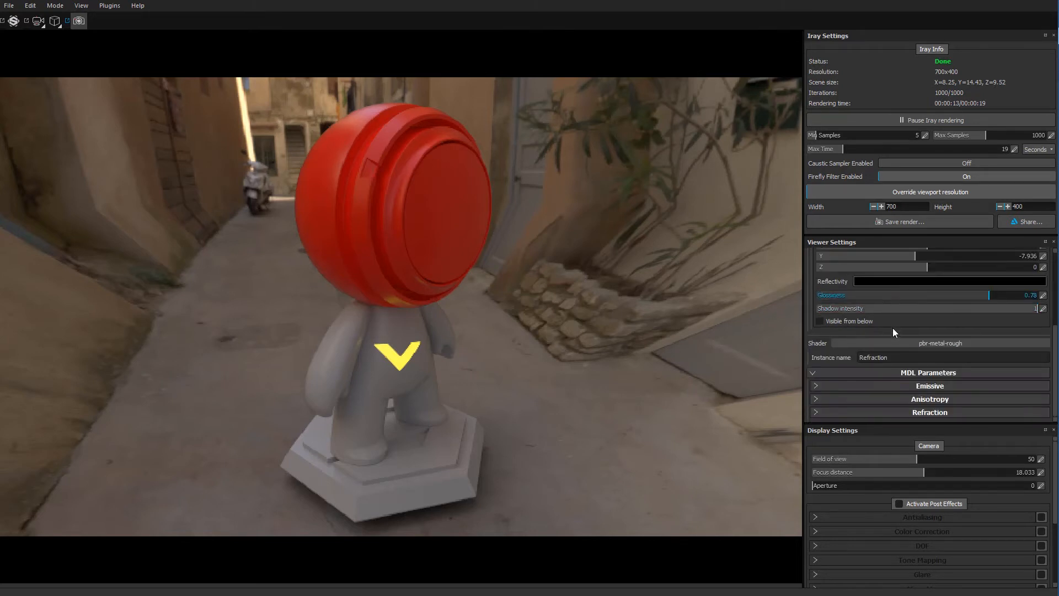
left_click(821, 386)
scroll(825, 367, "down", 1)
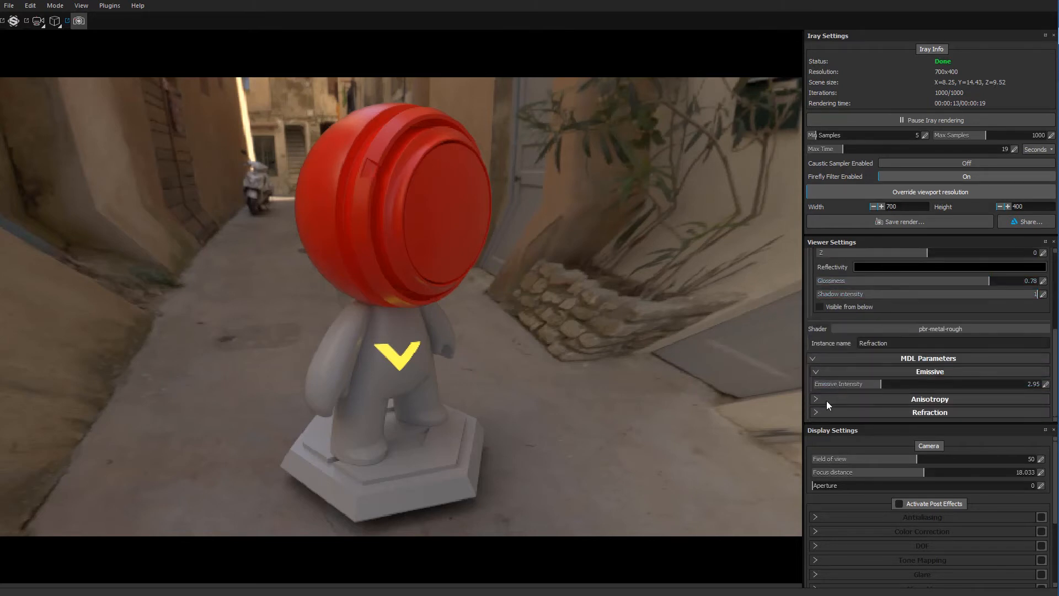
left_click(819, 399)
scroll(843, 366, "down", 2)
left_click(844, 411)
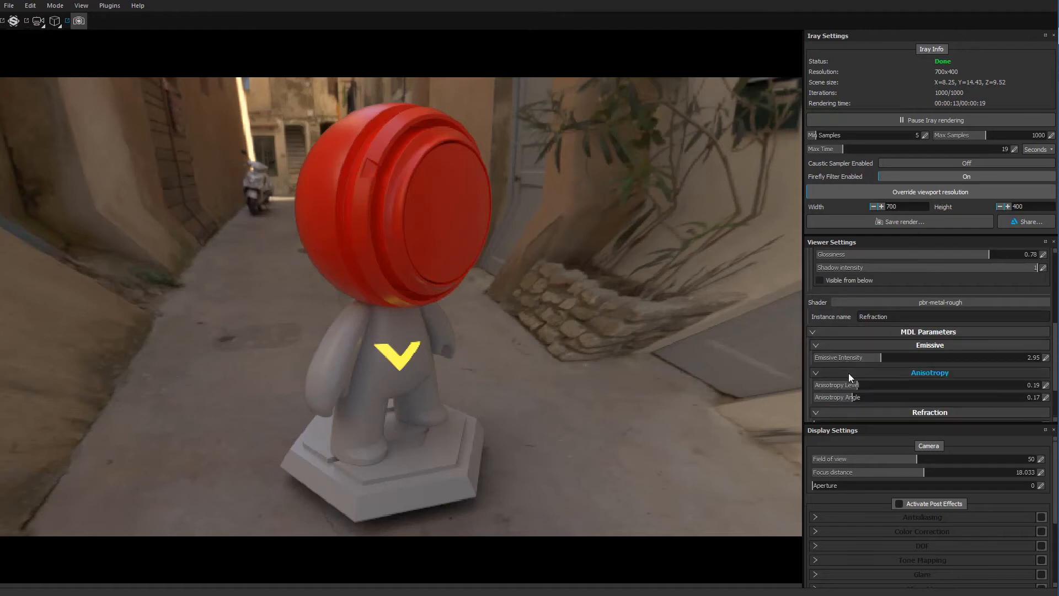
scroll(850, 372, "down", 4)
left_click_drag(825, 359, 1044, 360)
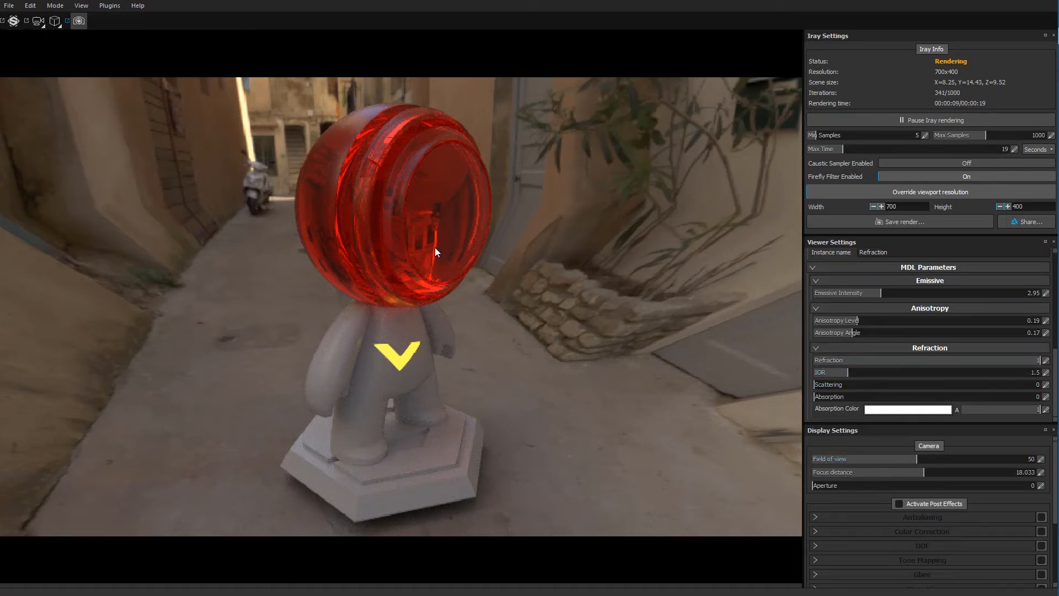
Leave the Iray renderer for painting mode and select the 02_Body texture set.
left_click(79, 21)
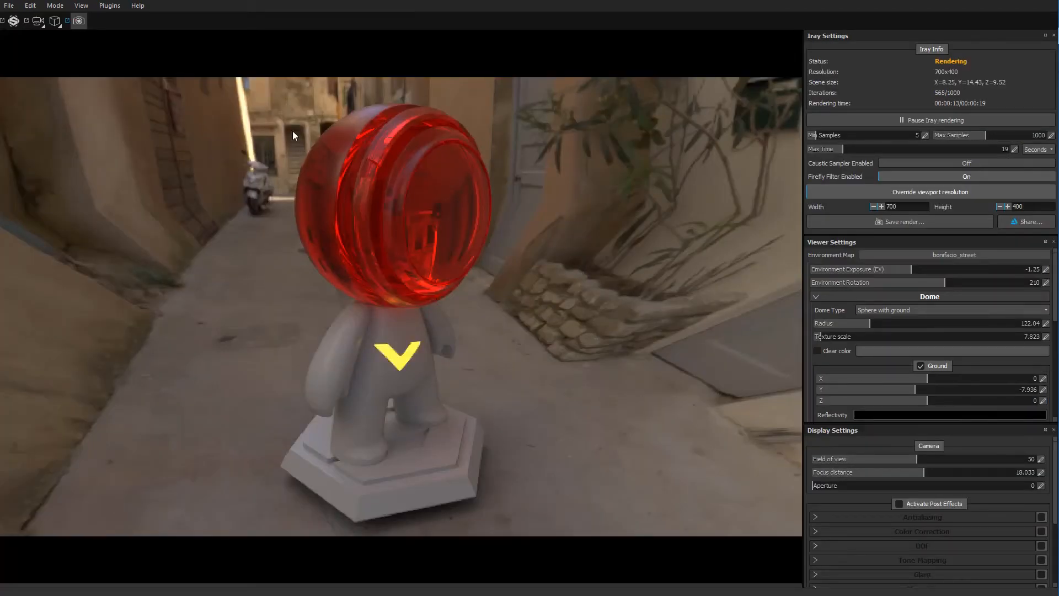
left_click(78, 21)
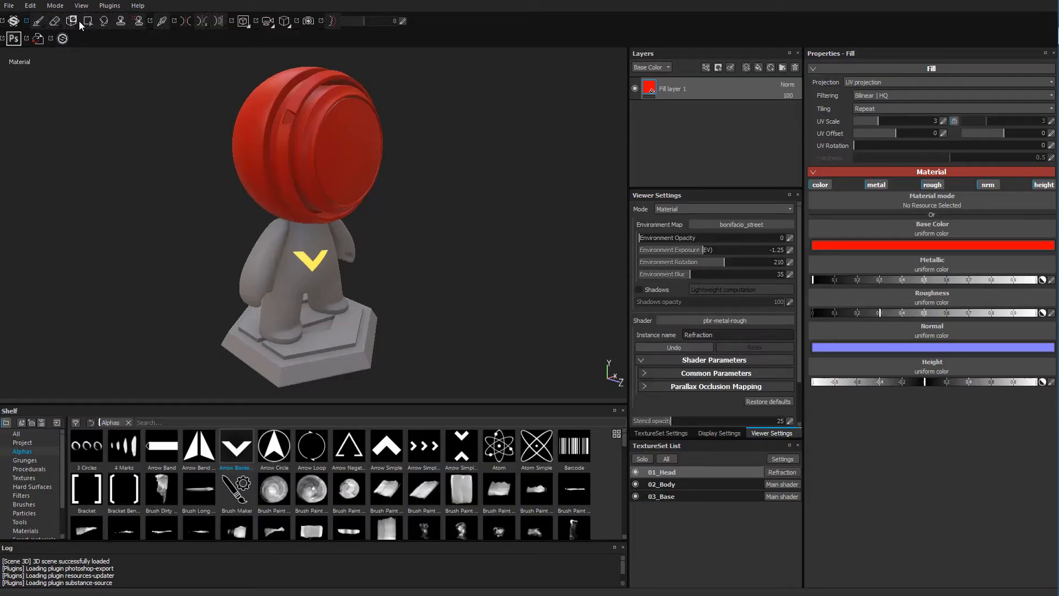
left_click(669, 485)
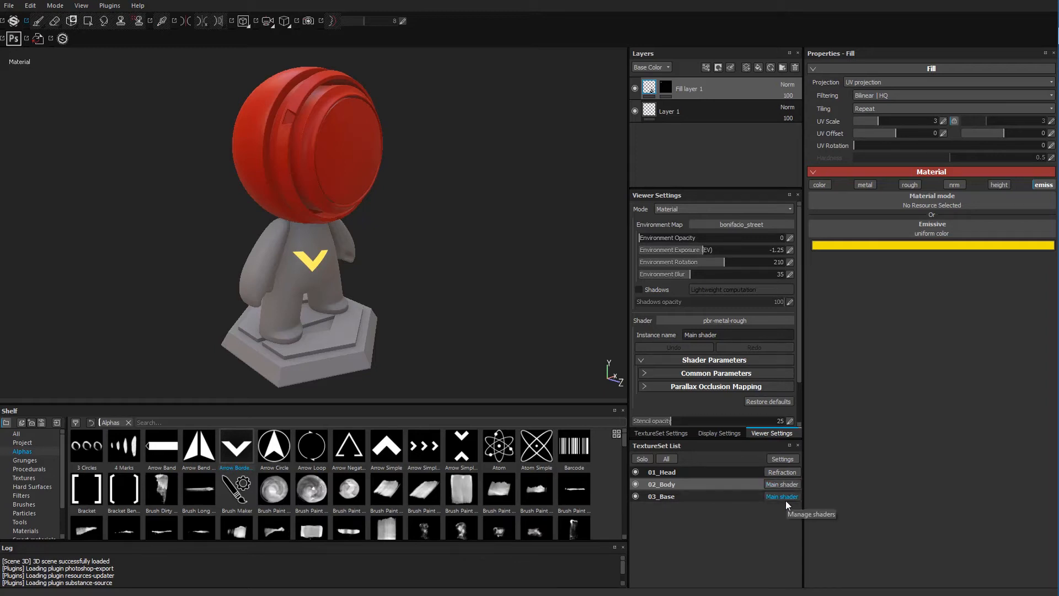
Return to the Iray renderer and try raising the Main shader instance's Refraction, then set it back to 0.
left_click(308, 21)
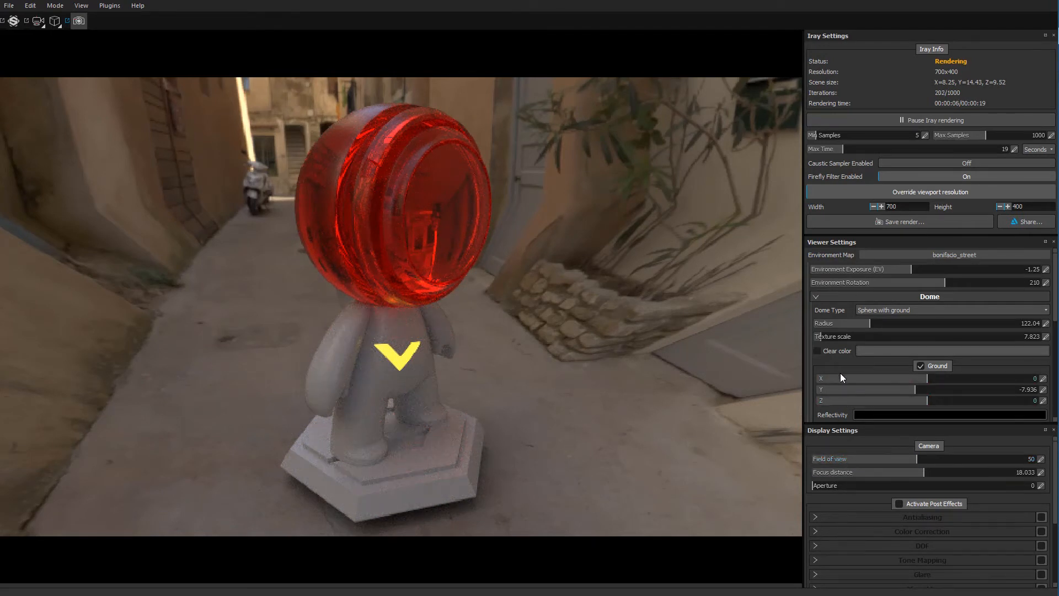
scroll(858, 366, "down", 2)
scroll(904, 330, "down", 3)
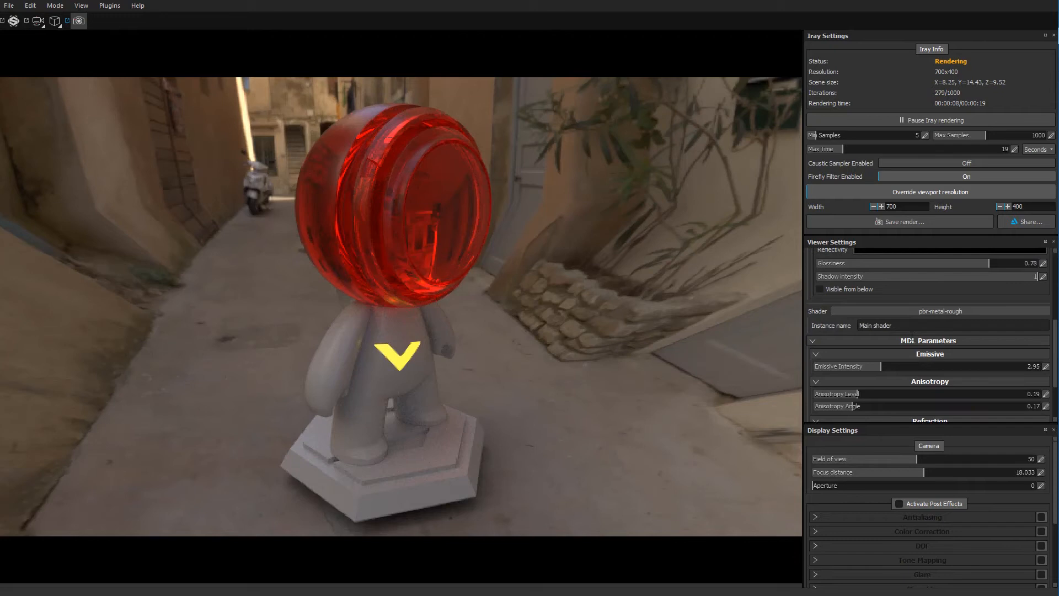
scroll(844, 353, "down", 1)
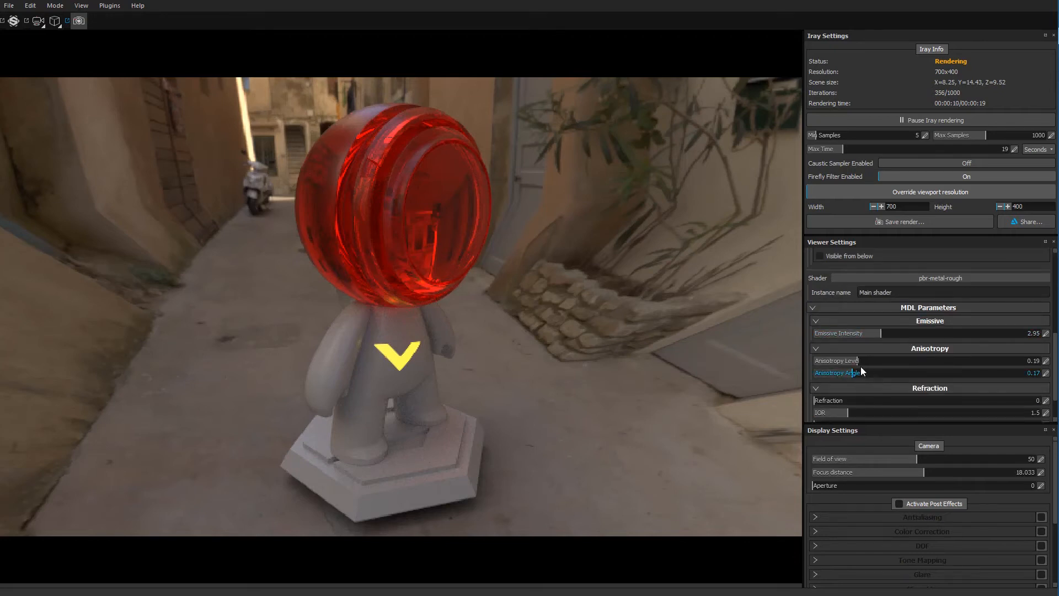
scroll(866, 368, "down", 1)
scroll(859, 365, "down", 1)
left_click(913, 362)
left_click_drag(913, 366, 814, 355)
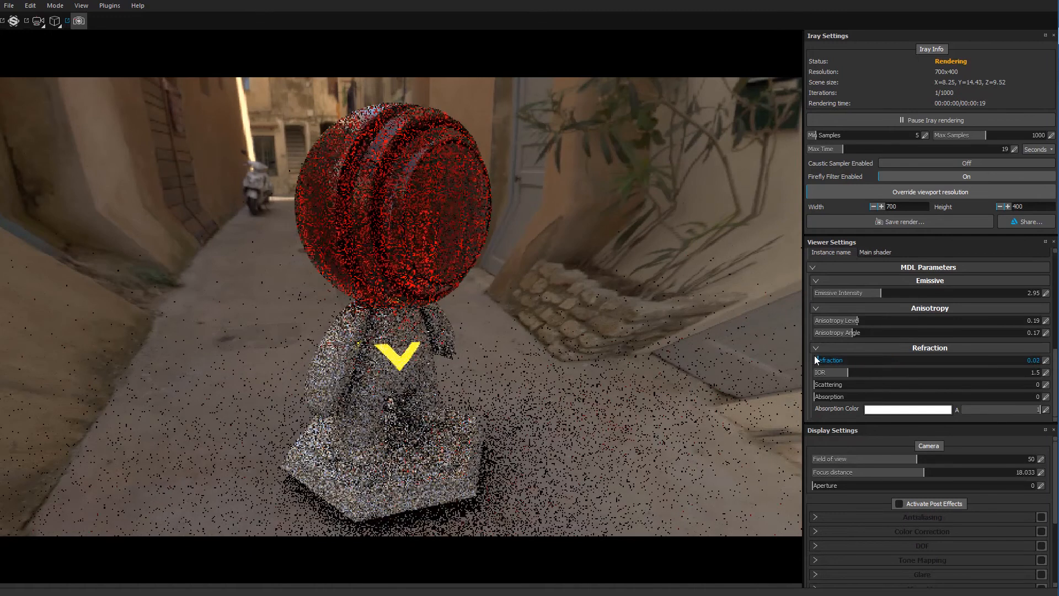
left_click_drag(950, 356, 786, 358)
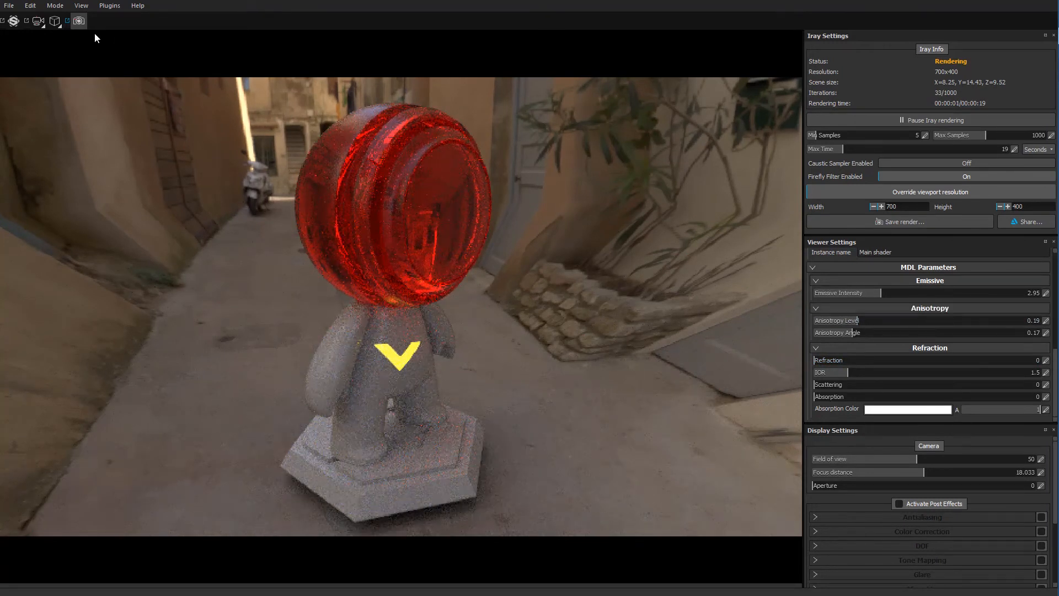
Select the 01_Head texture set in painting mode and bring up its Refraction instance's MDL parameters in Iray.
left_click(79, 21)
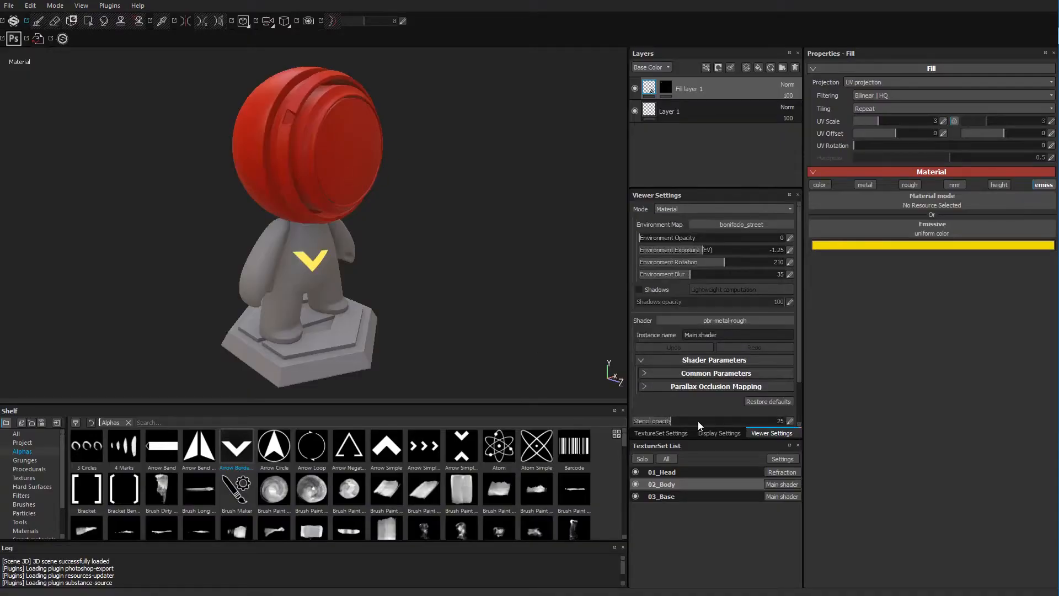
left_click(680, 473)
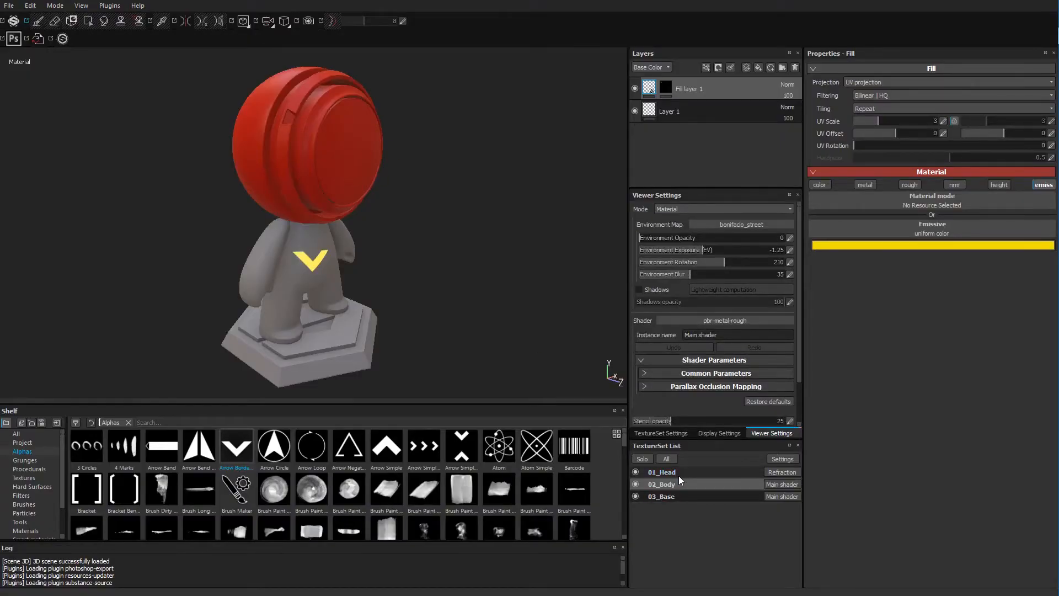
left_click(679, 475)
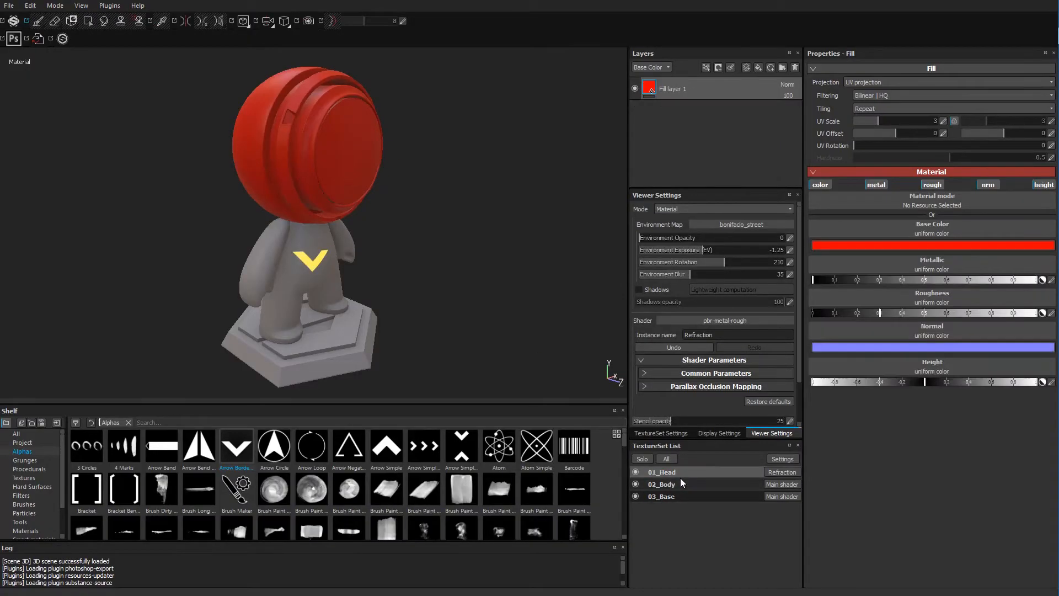
left_click(309, 22)
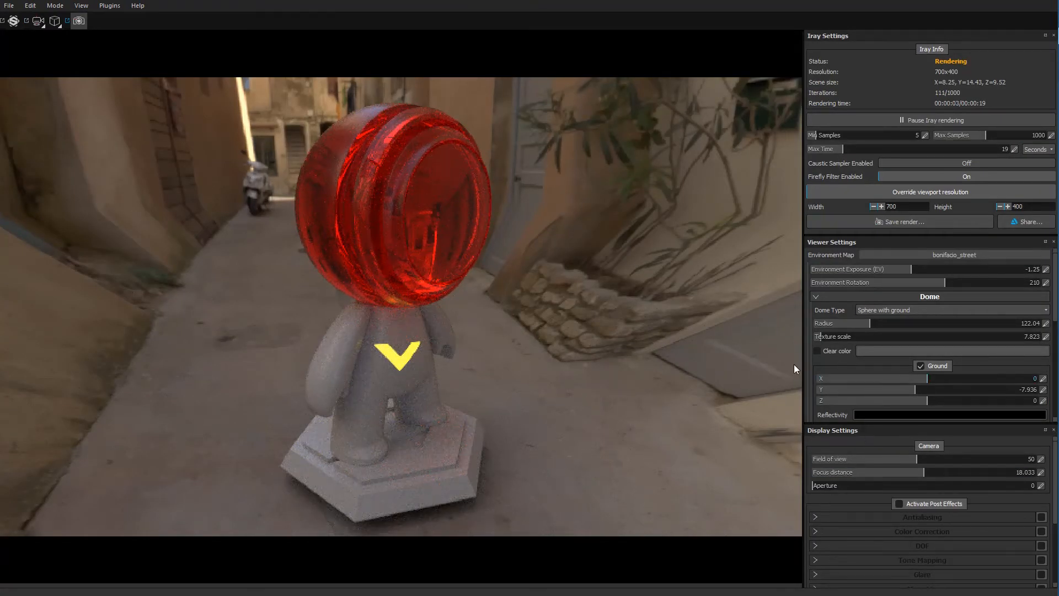
scroll(859, 344, "down", 6)
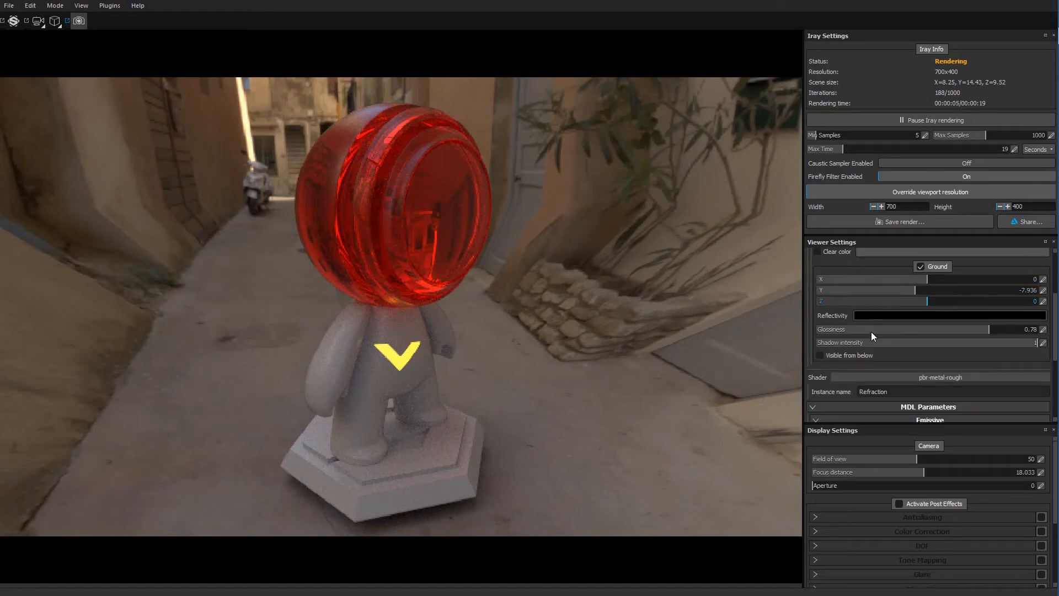
scroll(877, 327, "down", 5)
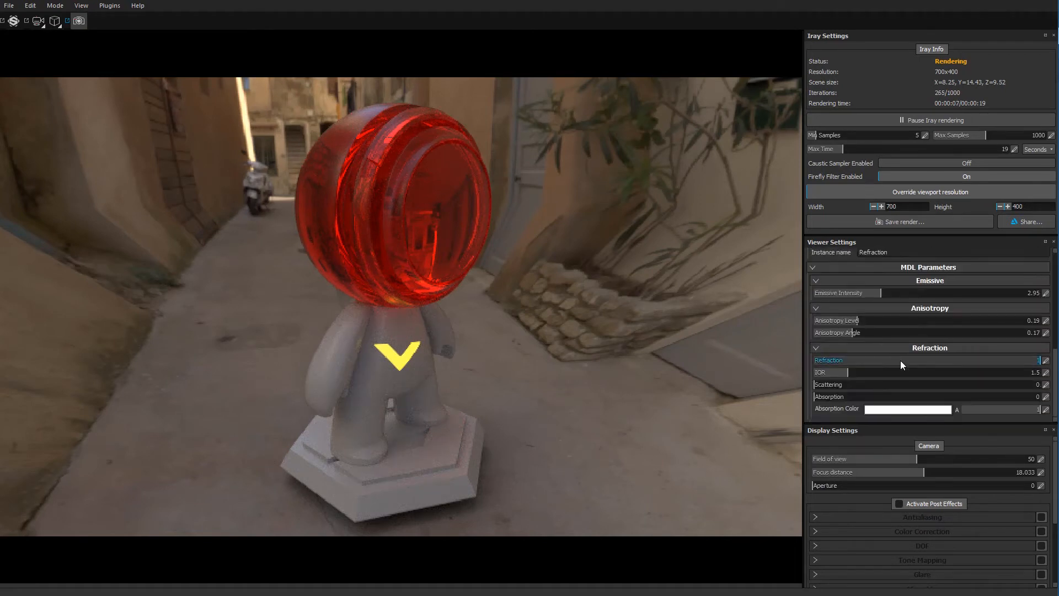
Try the Refraction instance's IOR at 1 and at about 4.56, and set it back to 1.5.
double_click(841, 372)
type("1")
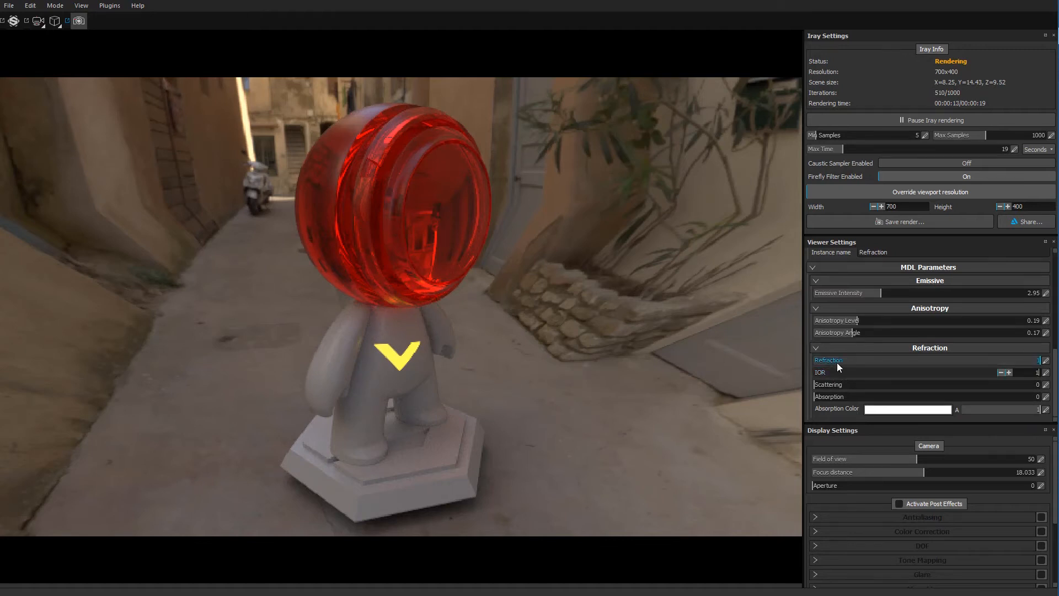
key("Return")
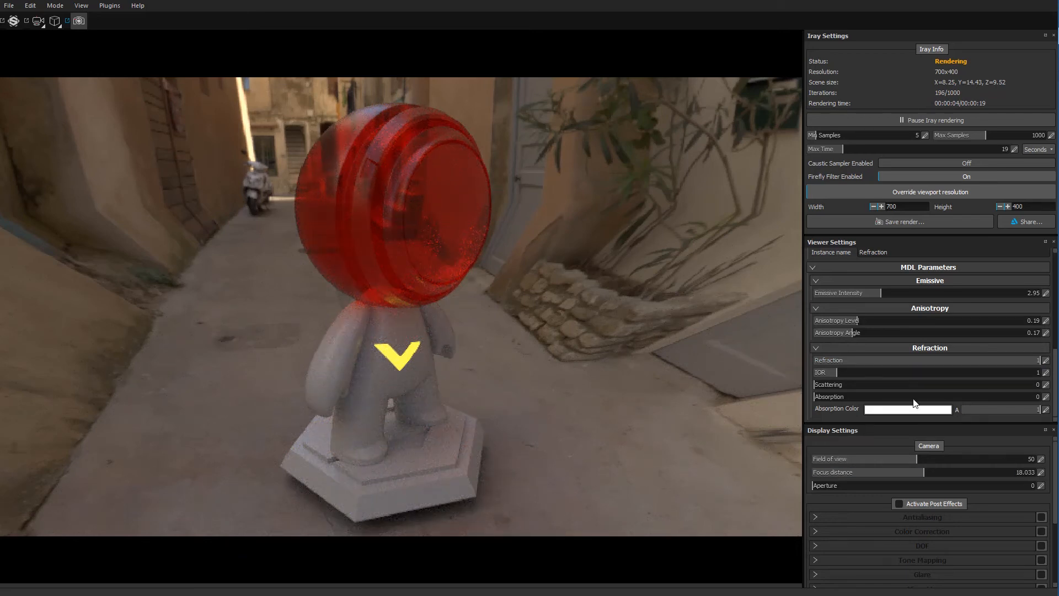
left_click_drag(837, 373, 880, 372)
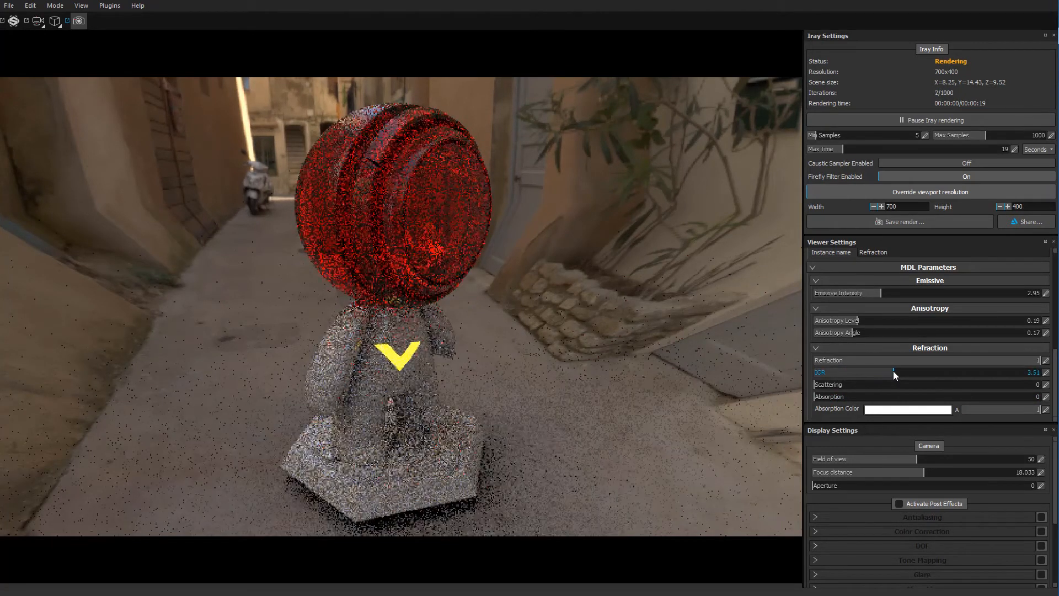
left_click_drag(899, 369, 916, 370)
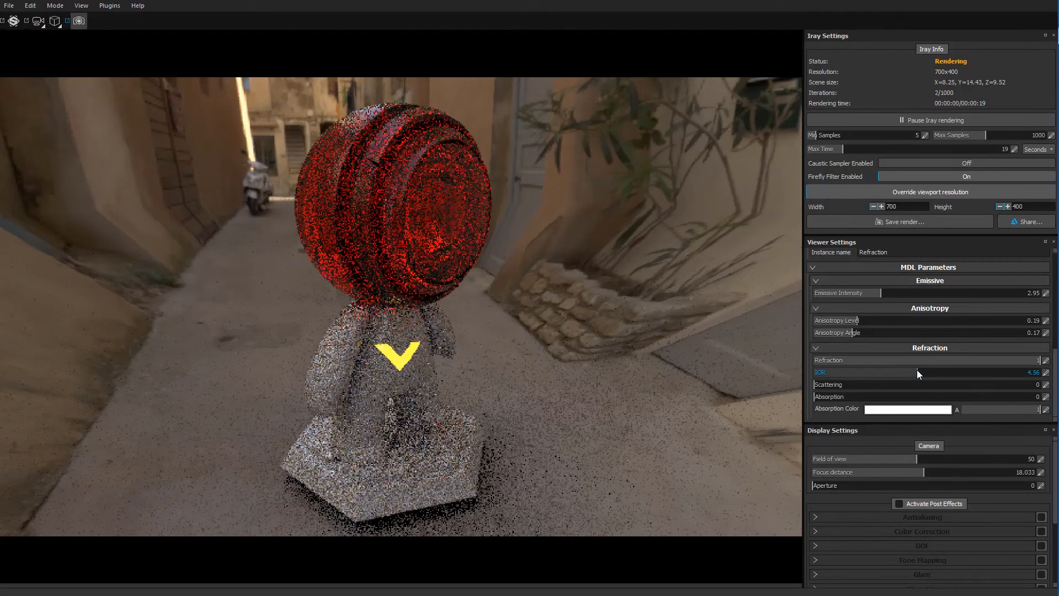
double_click(991, 372)
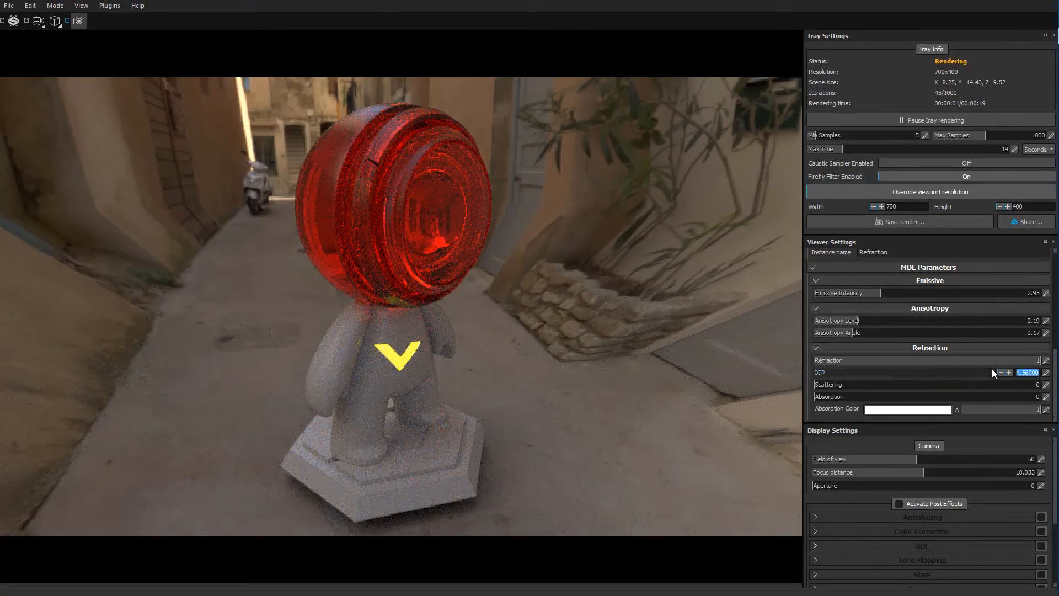
type("1.5")
key("Return")
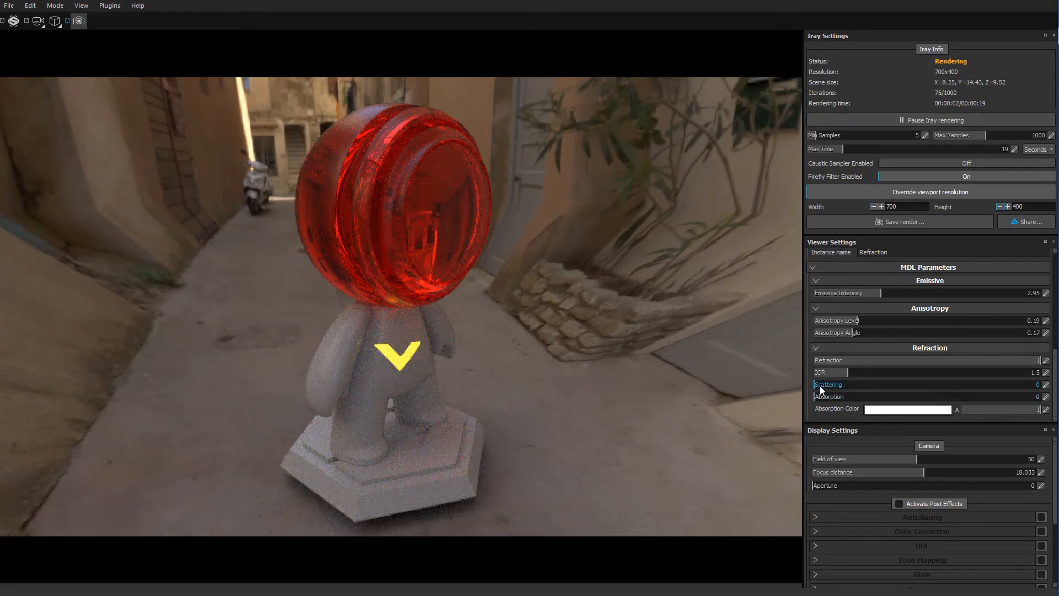
Set the Refraction instance's Scattering to about 0.01 and its Absorption to about 0.07.
left_click_drag(839, 386, 846, 386)
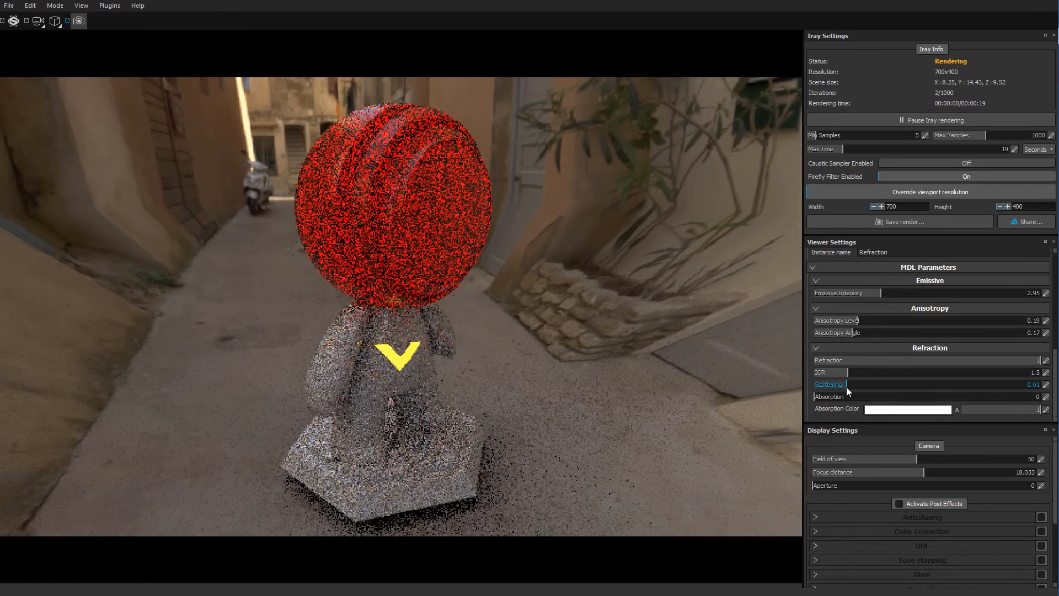
left_click_drag(819, 388, 905, 397)
left_click(973, 401)
left_click(829, 387)
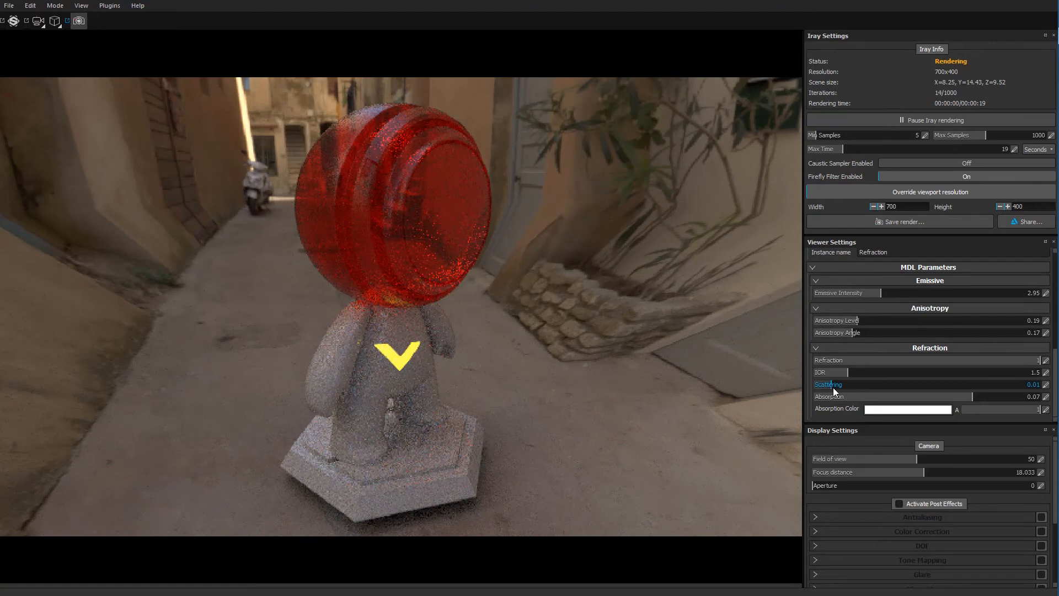
Compare the head's Refraction at about 0.45 and 0 from the side, and set it to about 0.43.
left_click_drag(959, 363, 915, 365)
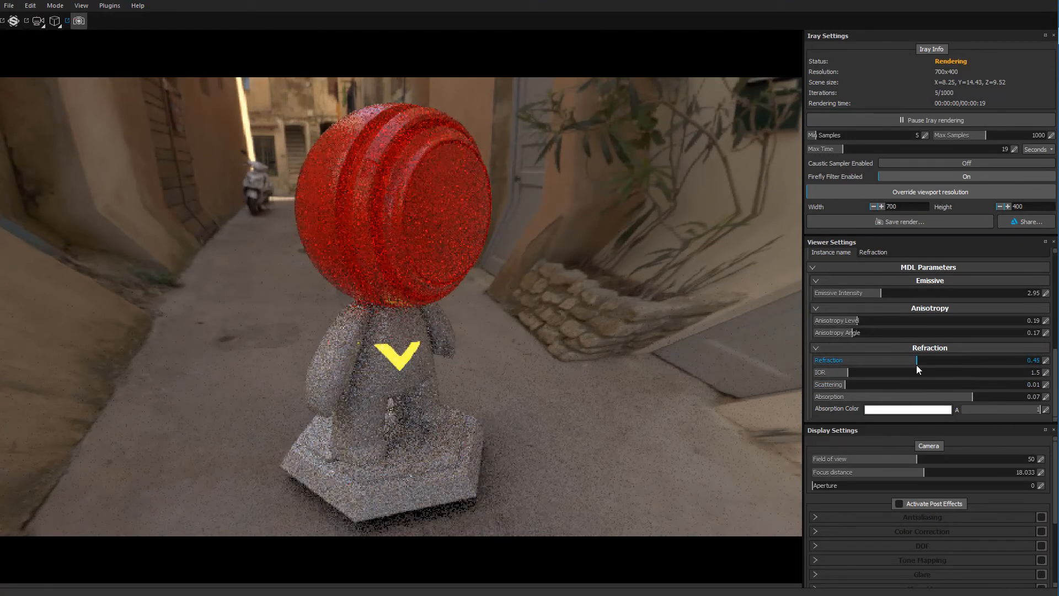
left_click_drag(356, 246, 356, 286, "alt")
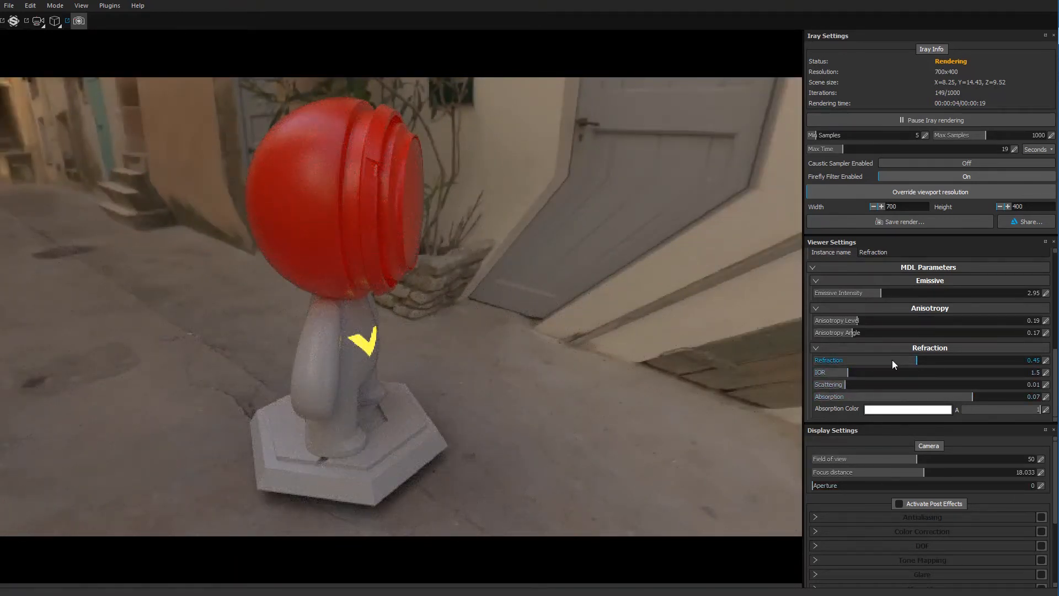
left_click_drag(754, 362, 693, 362)
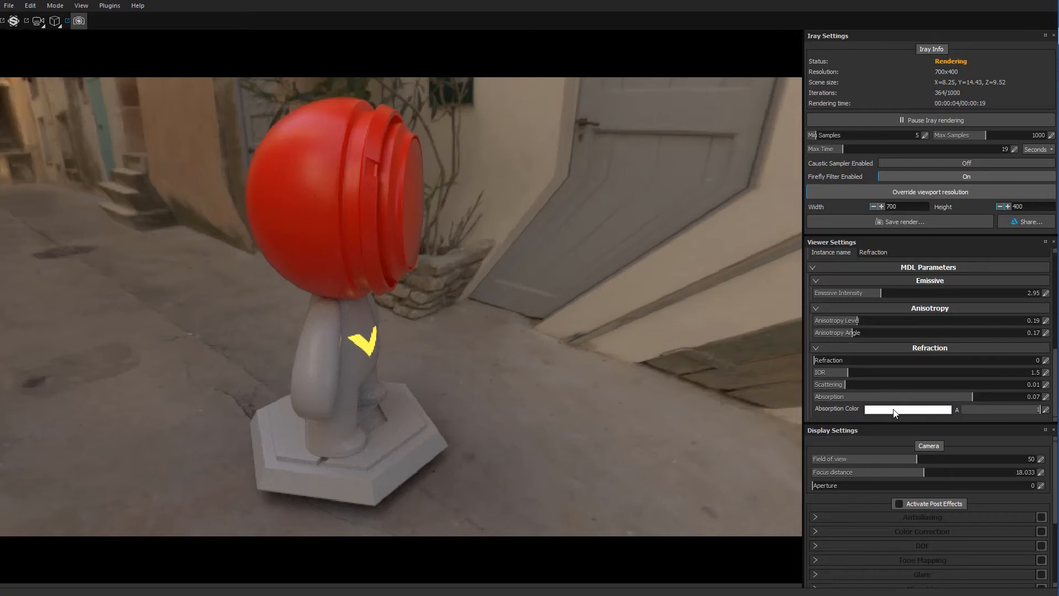
left_click_drag(829, 358, 911, 359)
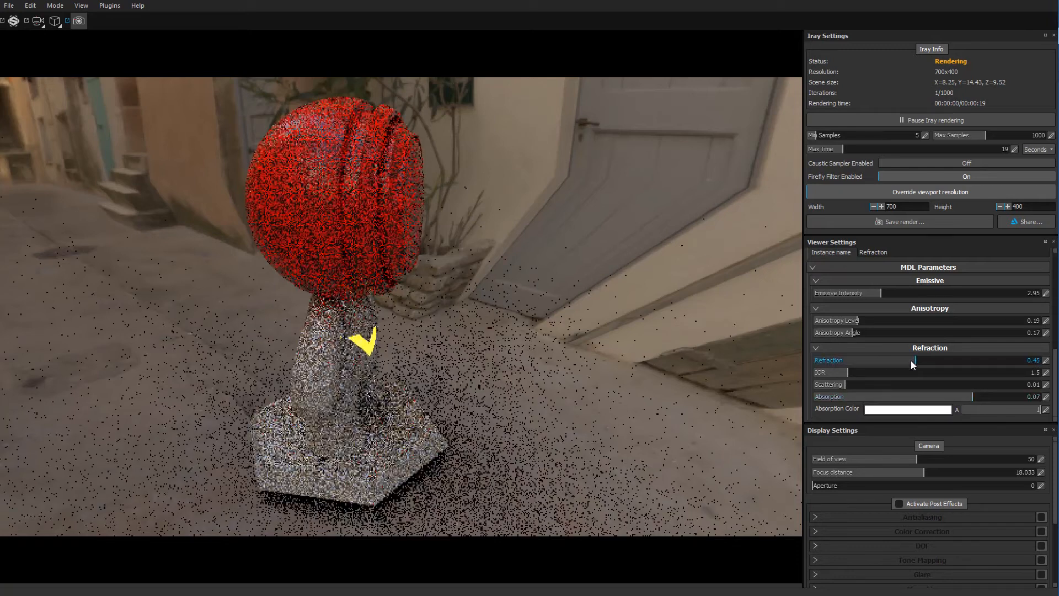
Set the Refraction instance's Absorption Color to a dark yellowish green with full saturation and a hue of about 0.264.
left_click(930, 408)
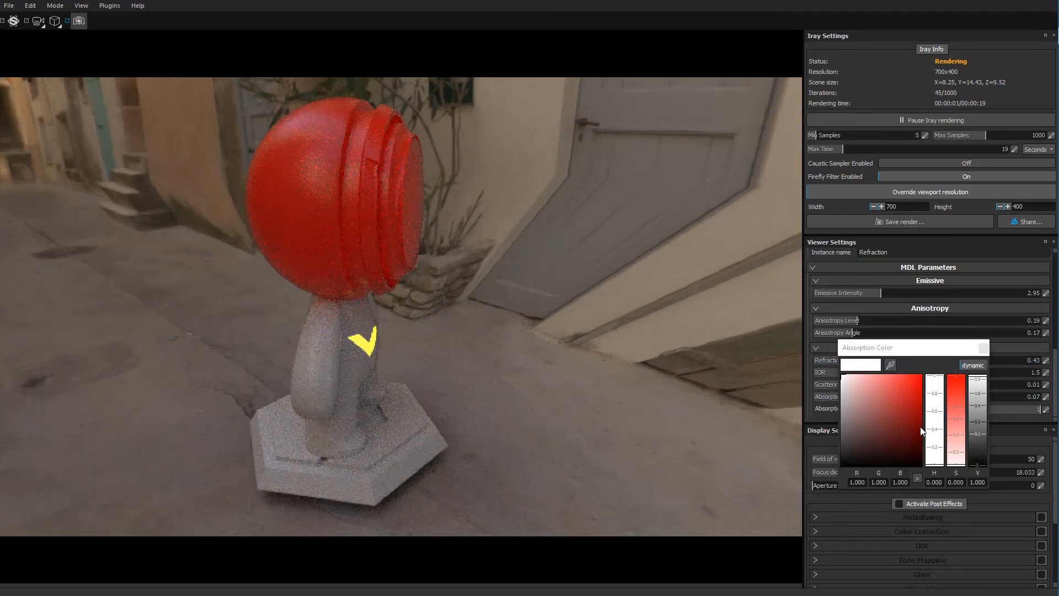
left_click(902, 434)
left_click(933, 442)
left_click_drag(910, 419, 933, 366)
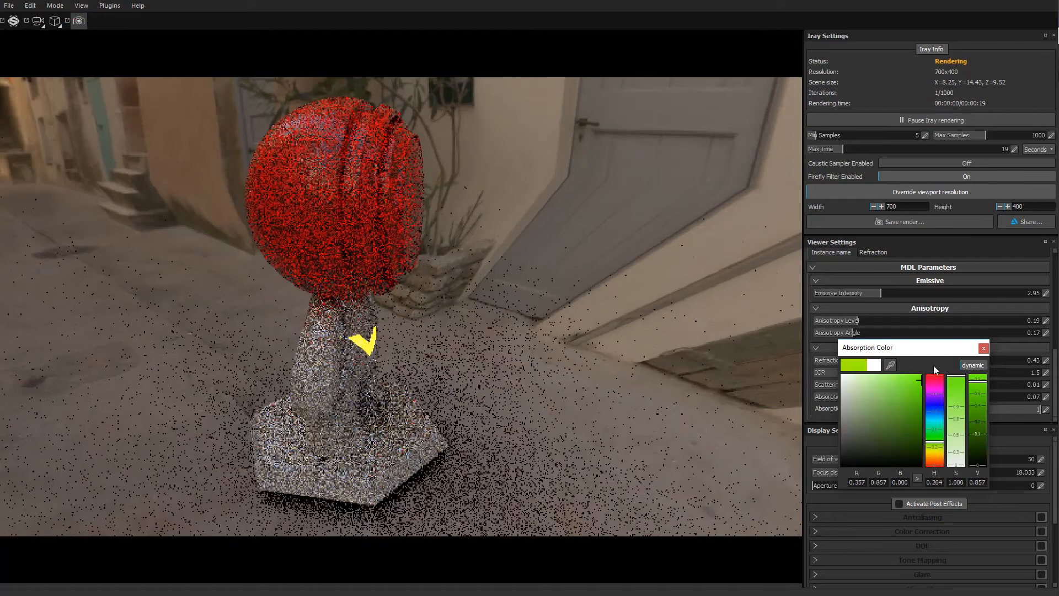
left_click_drag(357, 209, 518, 223, "alt")
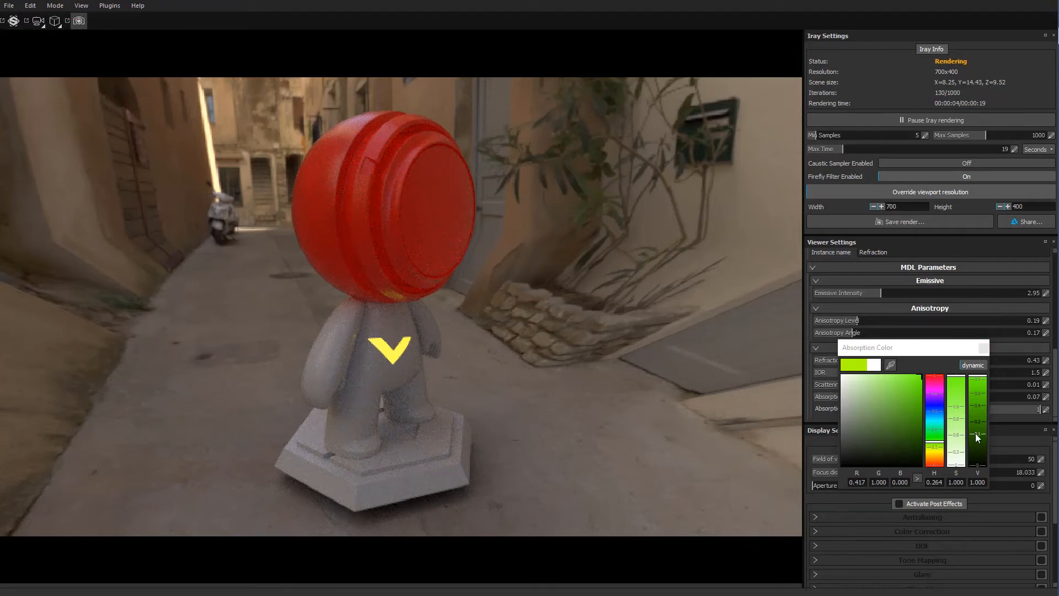
left_click_drag(975, 432, 982, 421)
left_click(983, 348)
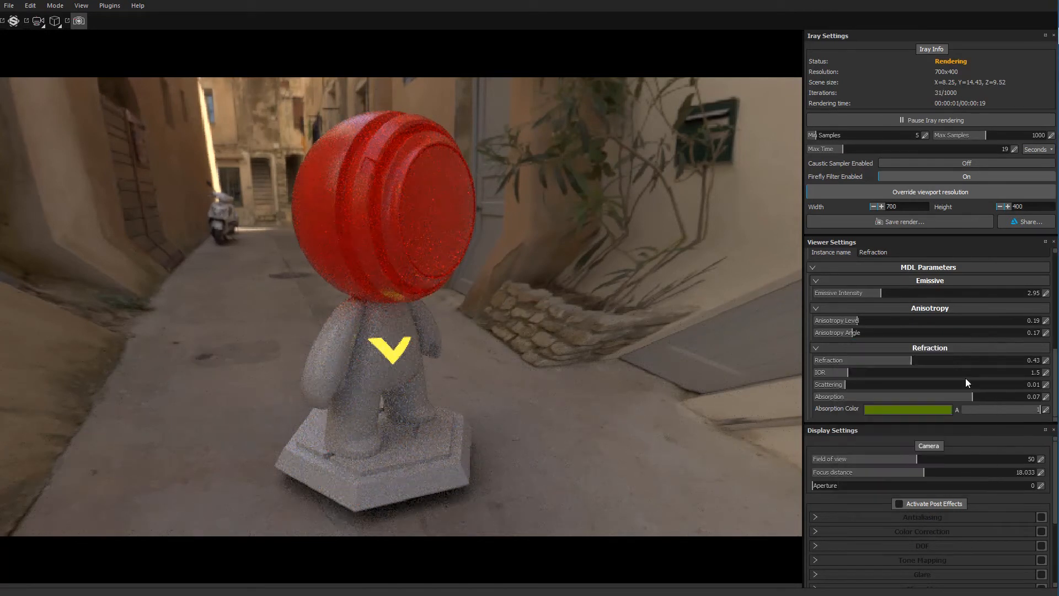
Set the Refraction instance's Absorption to 0.1 and its Refraction to 0.
left_click_drag(986, 394, 1058, 398)
left_click_drag(866, 360, 771, 358)
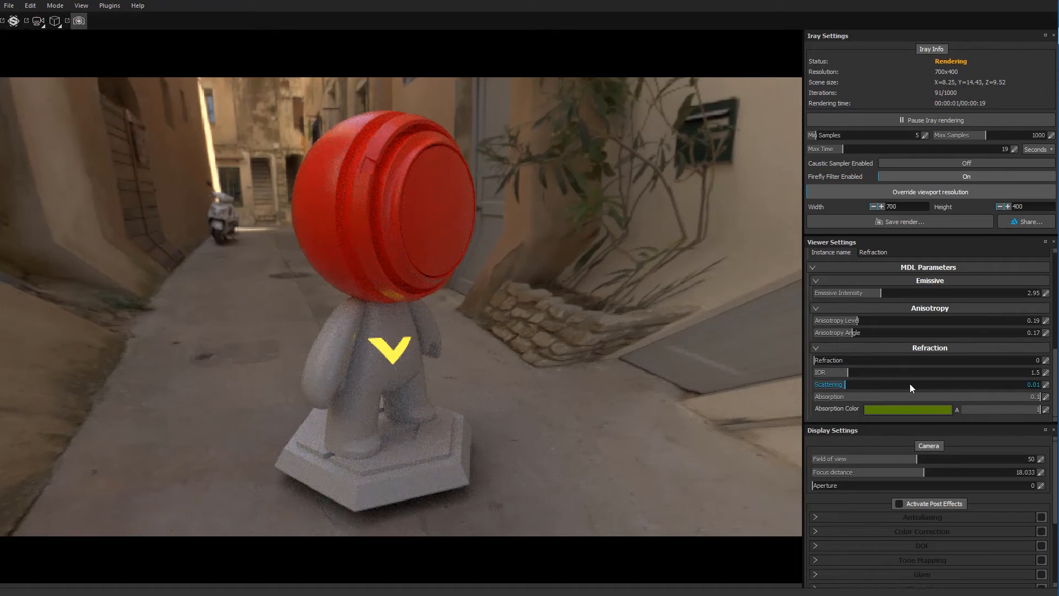
mouse_move(1055, 366)
left_mouse_down()
mouse_move(1055, 269)
mouse_move(1054, 369)
left_mouse_up()
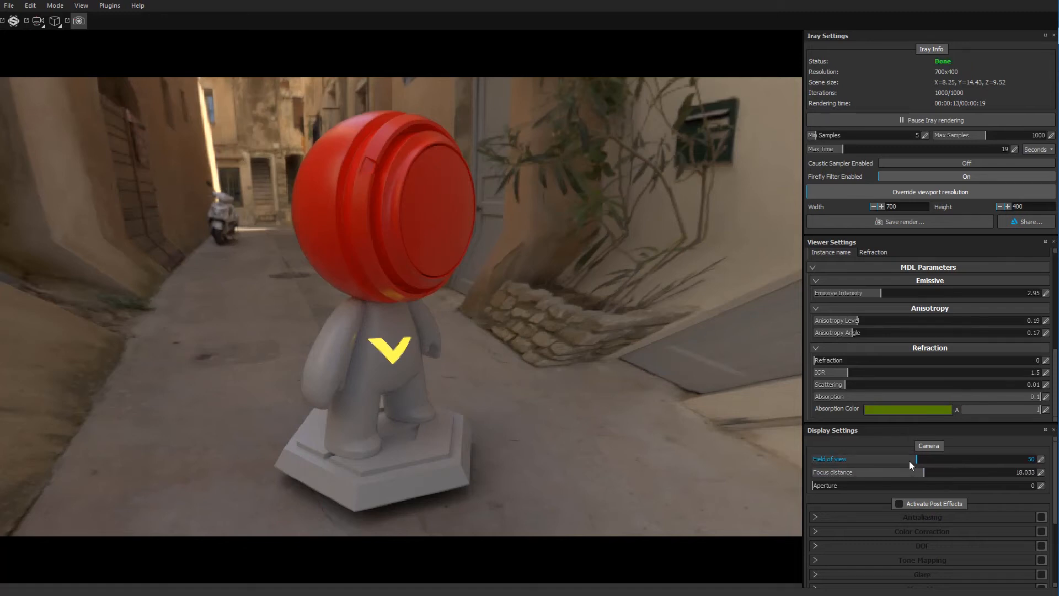
Widen the camera's field of view to 74 and move in closer to the character.
left_click_drag(912, 462, 988, 459)
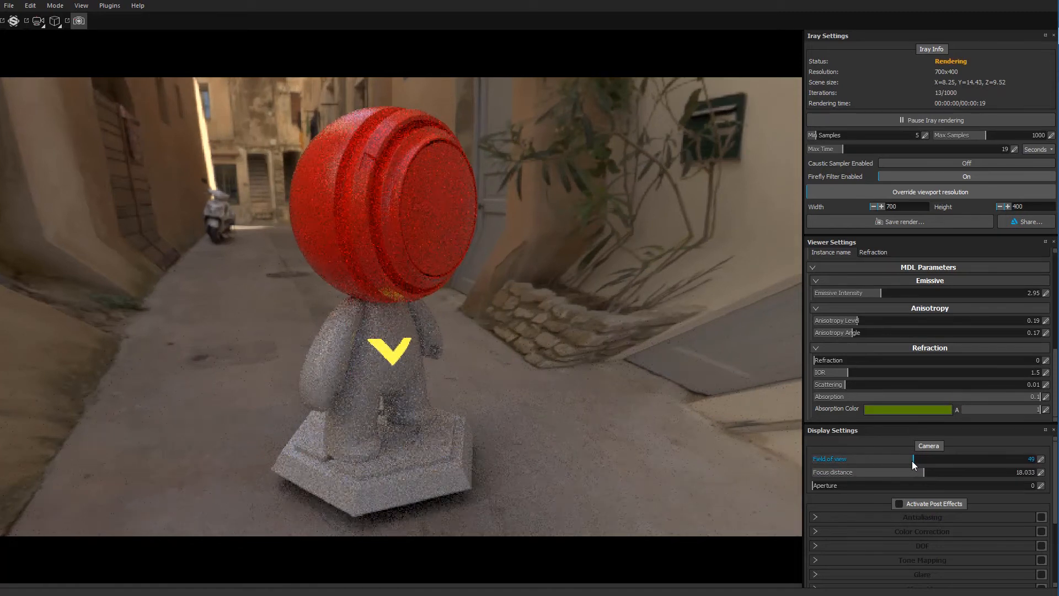
right_click_drag(426, 318, 623, 331, "alt")
left_click_drag(353, 353, 326, 344, "alt")
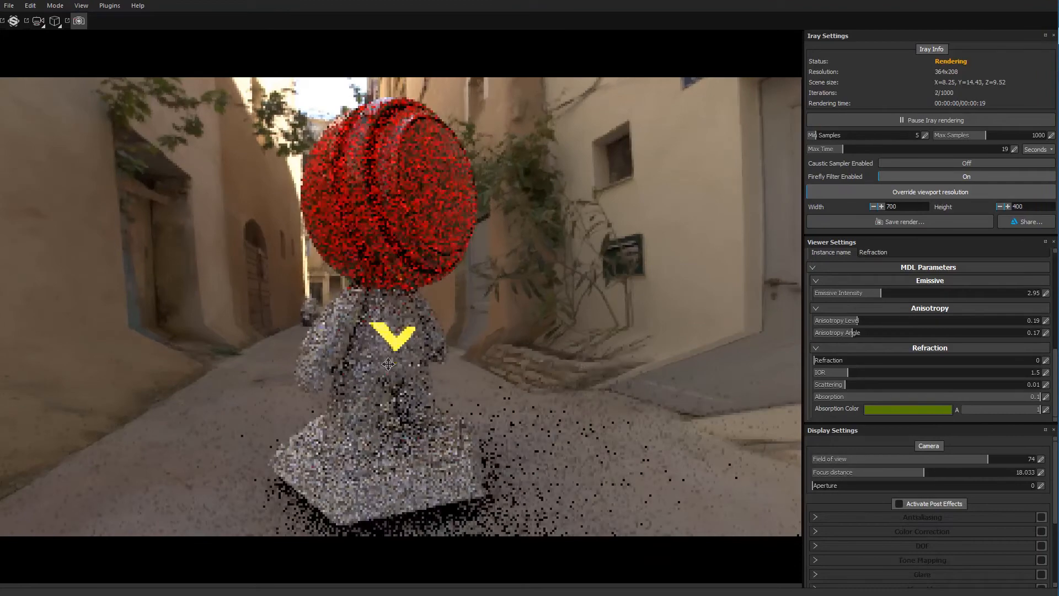
Set the camera's field of view to 38 and reframe the whole character in the alley from a low angle.
left_click_drag(986, 459, 882, 467)
right_click_drag(377, 338, 439, 332, "alt")
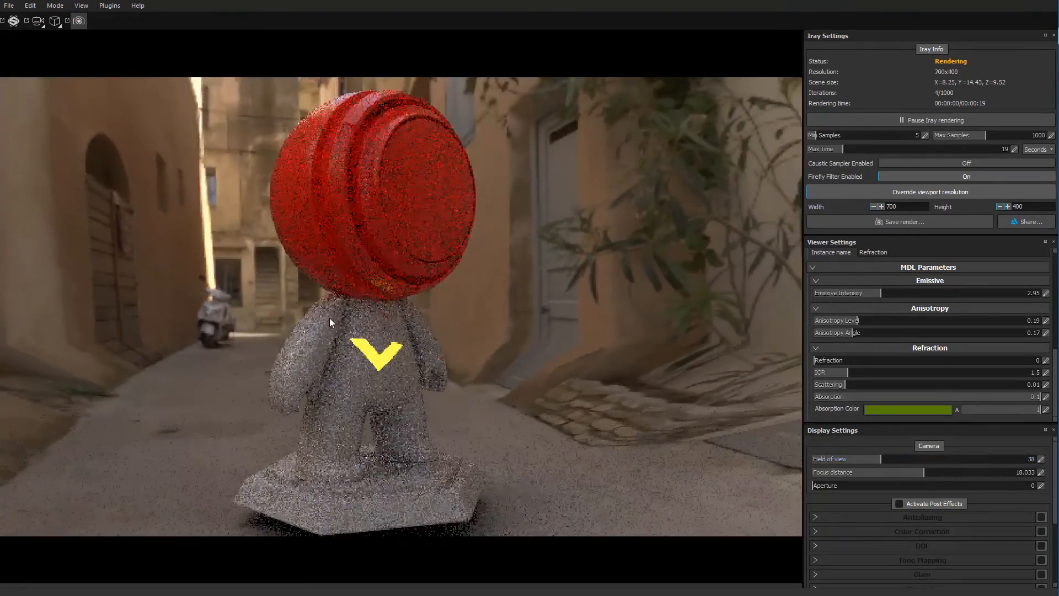
left_click_drag(456, 331, 472, 340, "alt")
middle_click_drag(400, 374, 411, 351, "alt")
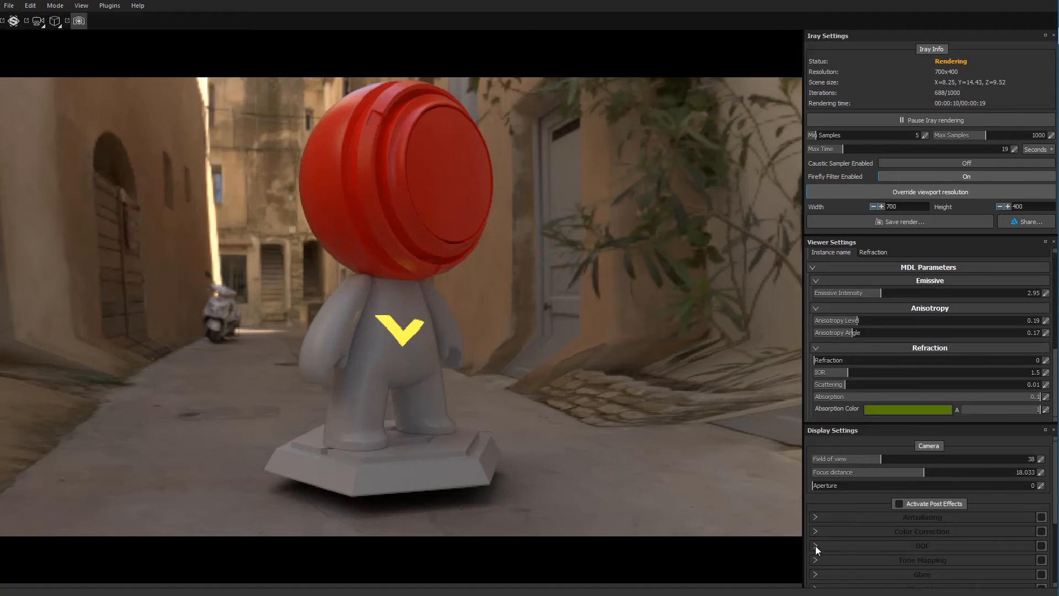
Activate the post effects in the display settings and enable the DOF effect.
left_click(899, 503)
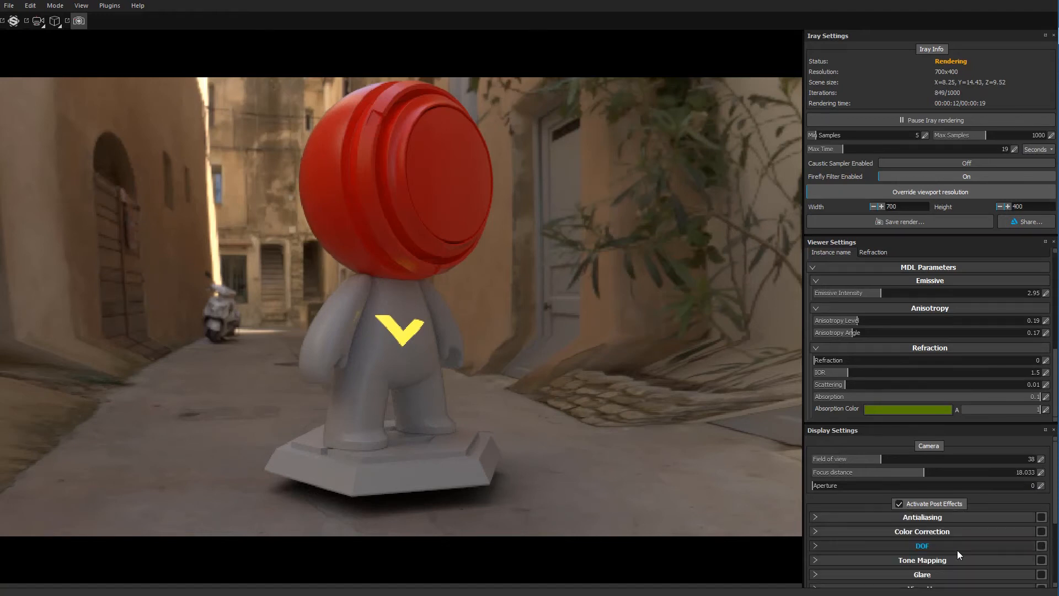
left_click(1041, 546)
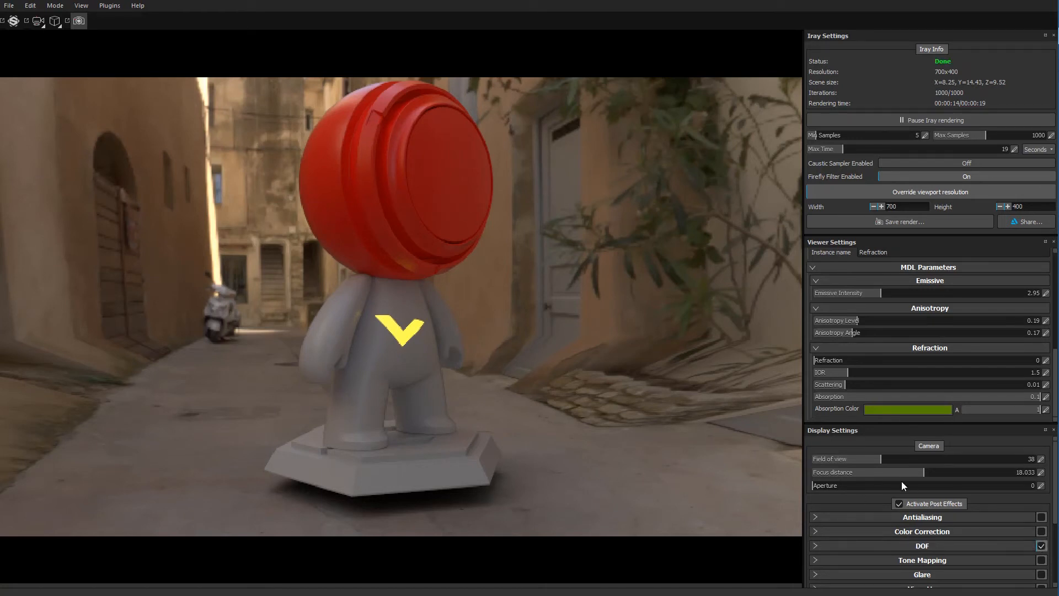
Set the camera's aperture to 0.72 and its focus distance to 16.296 to blur the scene's depth.
left_click_drag(818, 487, 884, 486)
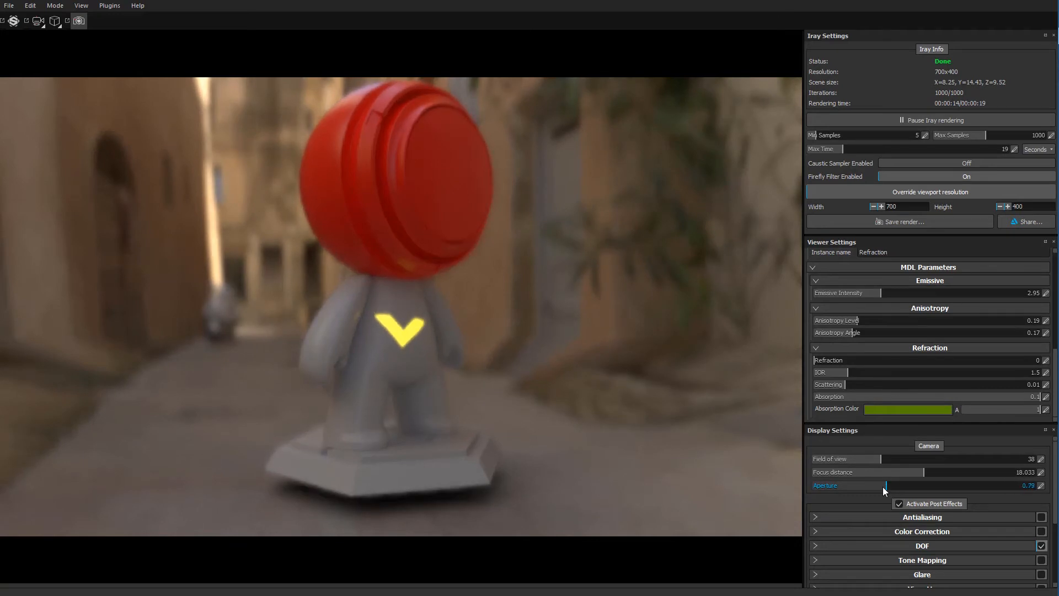
mouse_move(356, 328)
left_mouse_down()
mouse_move(359, 366)
mouse_move(341, 329)
left_mouse_up()
scroll(343, 331, "up", 1)
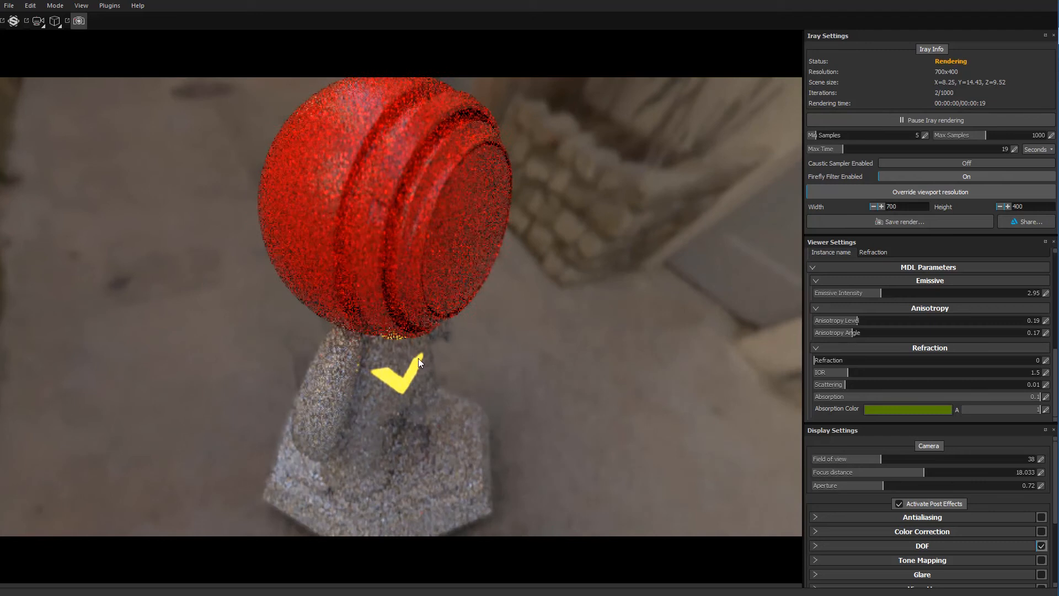
mouse_move(914, 475)
left_mouse_down()
mouse_move(889, 478)
mouse_move(935, 486)
mouse_move(918, 486)
left_mouse_up()
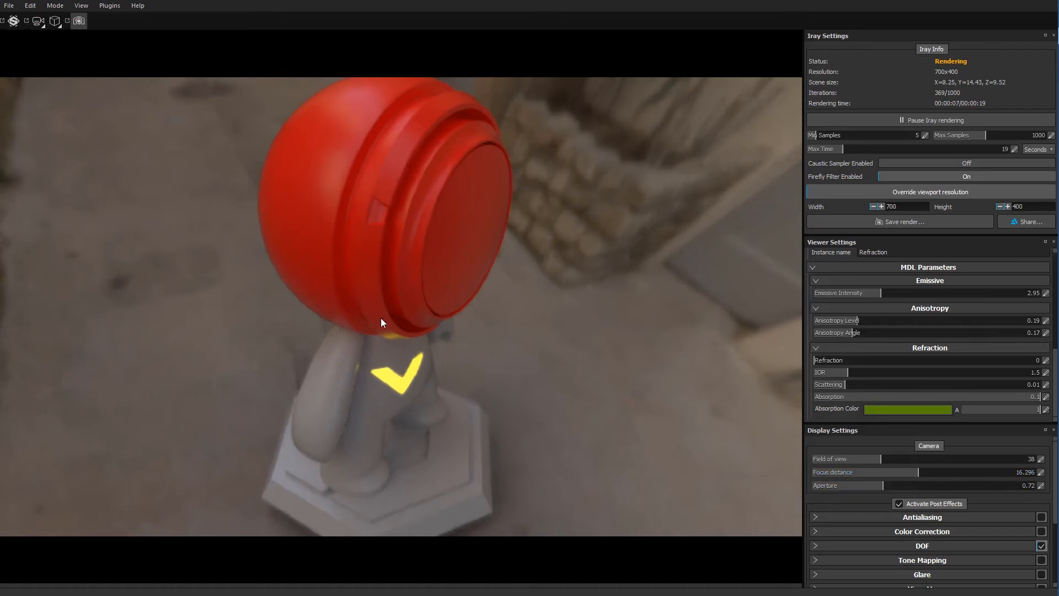
Try a nearer camera focus distance of 14.323, and move the focus out to 25.03.
left_click_drag(912, 472, 906, 471)
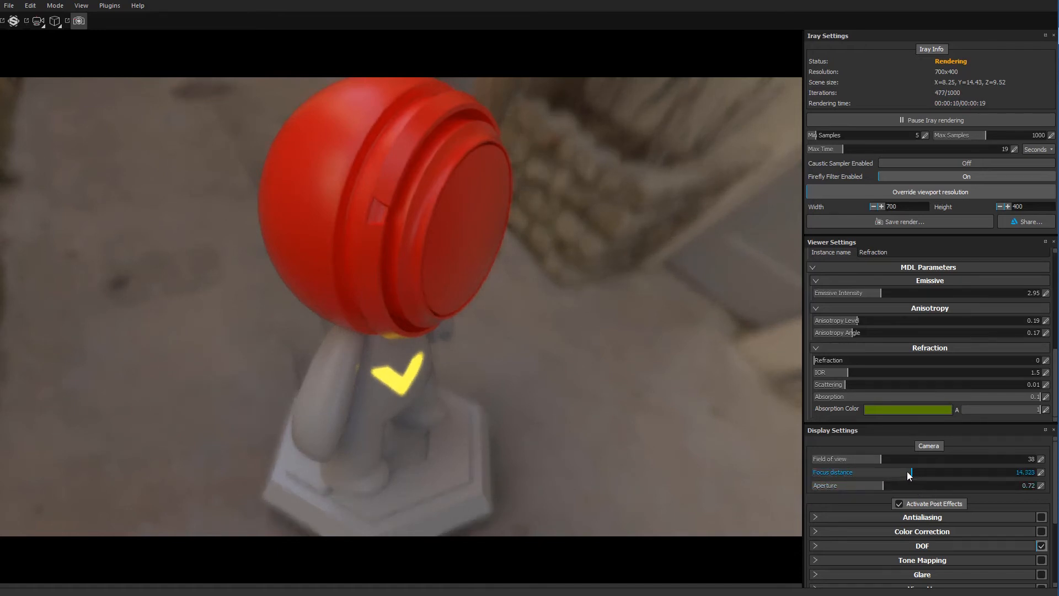
left_click(943, 474)
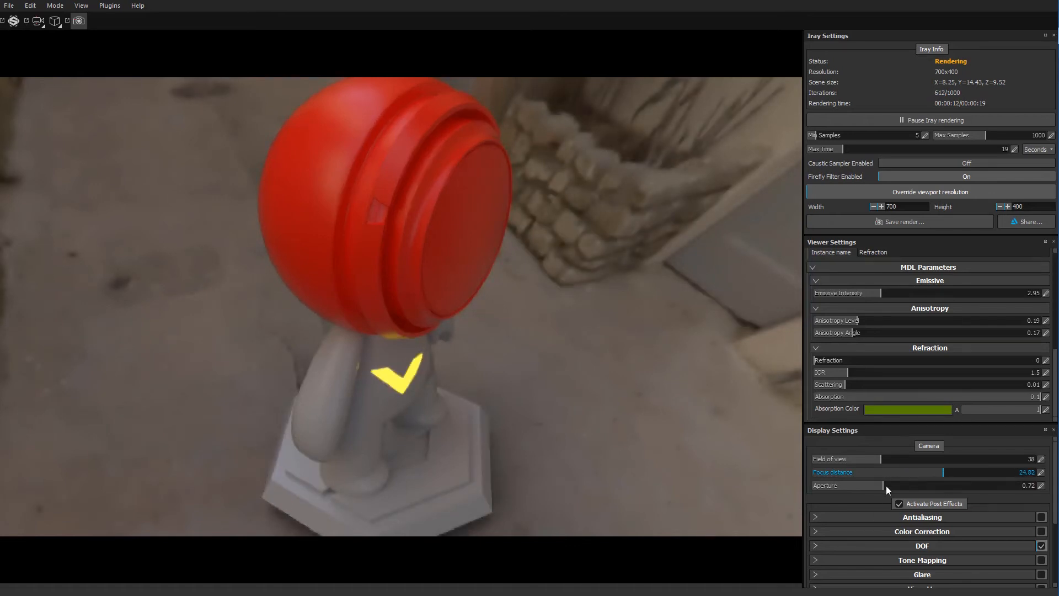
left_click(943, 474)
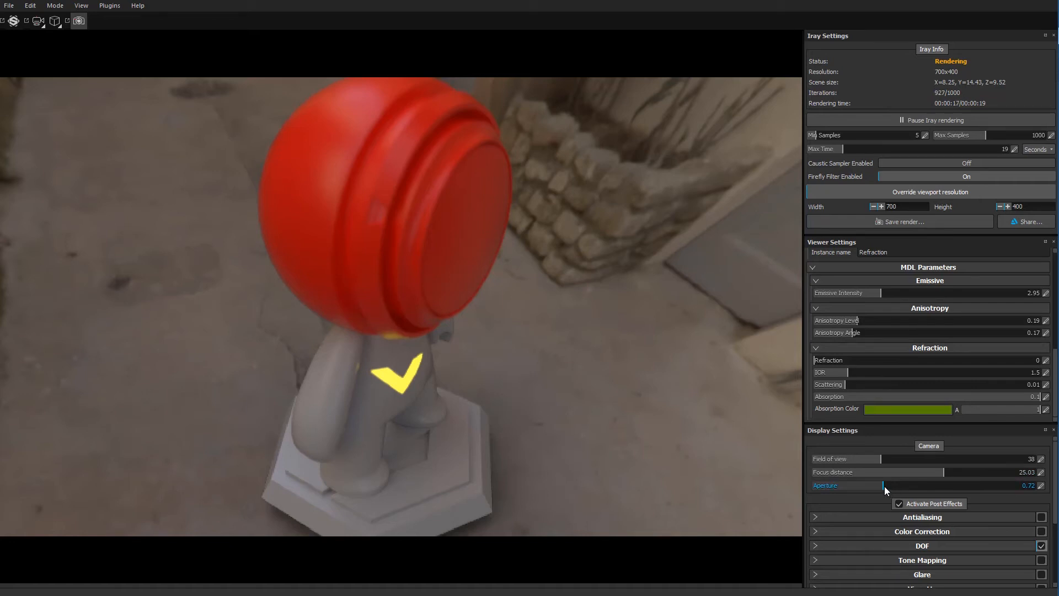
Try a strong aperture of about 7.2 with the focus distance at 23.99, and reduce the aperture to 1.08.
left_click_drag(885, 485, 1035, 488)
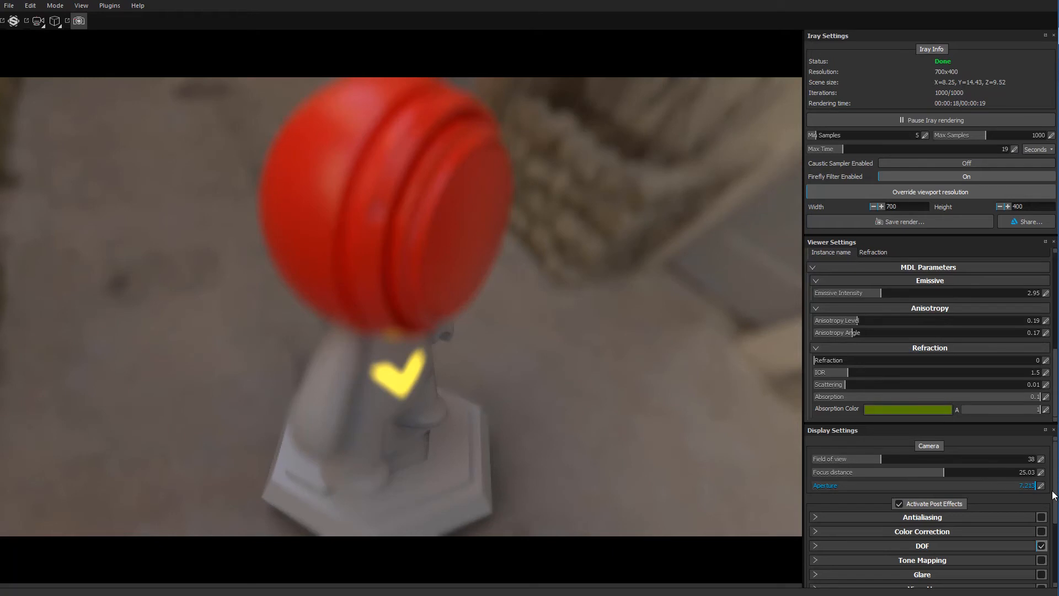
mouse_move(943, 472)
left_mouse_down()
mouse_move(928, 474)
mouse_move(955, 479)
mouse_move(941, 482)
left_mouse_up()
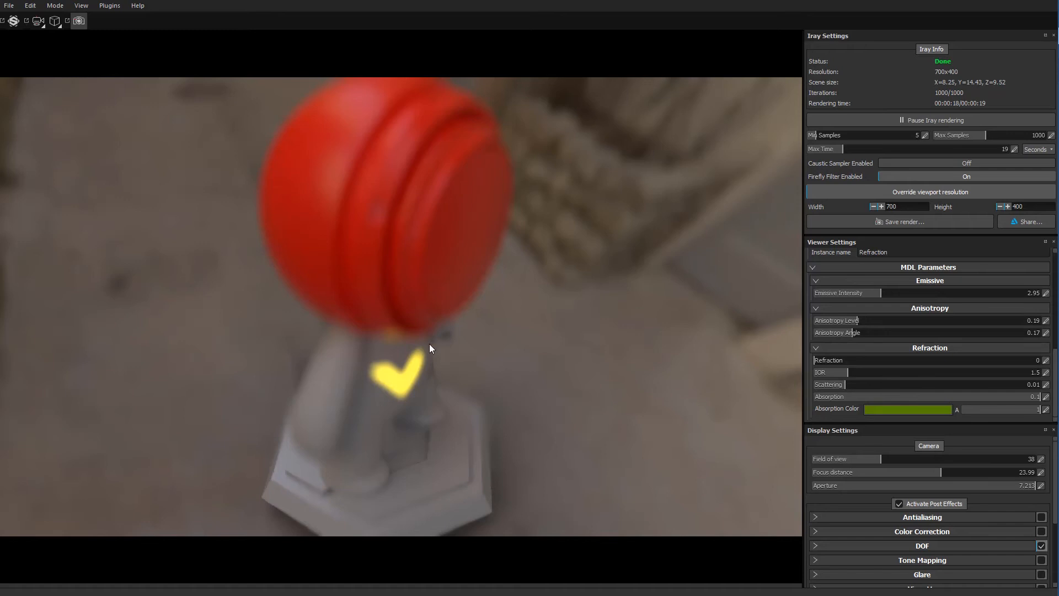
left_click_drag(1006, 486, 897, 498)
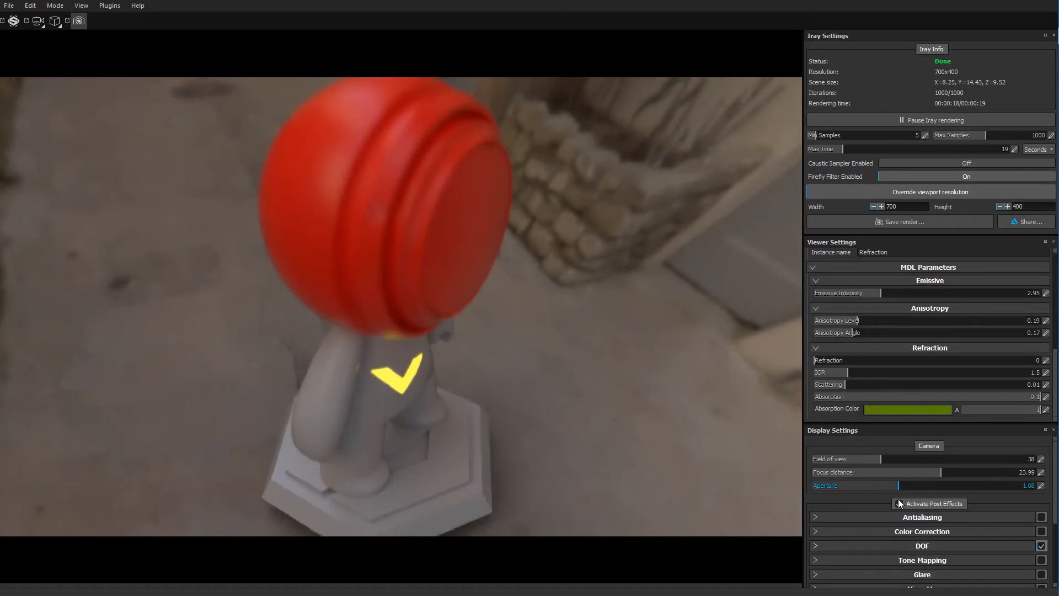
Reframe the character's head and chest from a low angle and set the focus distance to 17.676.
left_click_drag(389, 359, 435, 445, "alt")
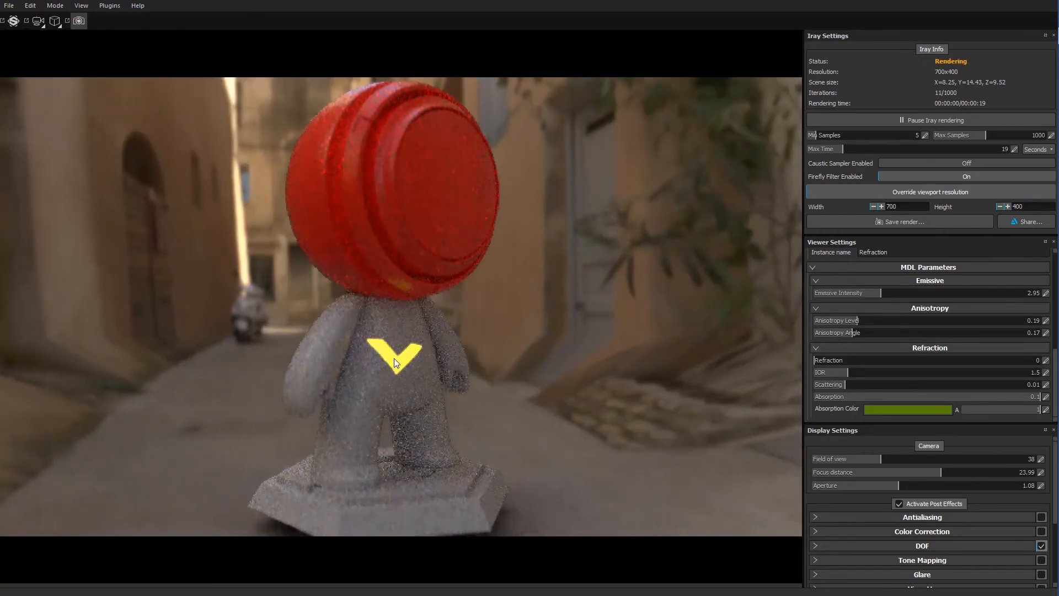
scroll(404, 366, "up", 2)
middle_click_drag(403, 366, 403, 457, "alt")
left_click_drag(404, 457, 395, 425, "alt")
middle_click_drag(395, 425, 410, 427, "alt")
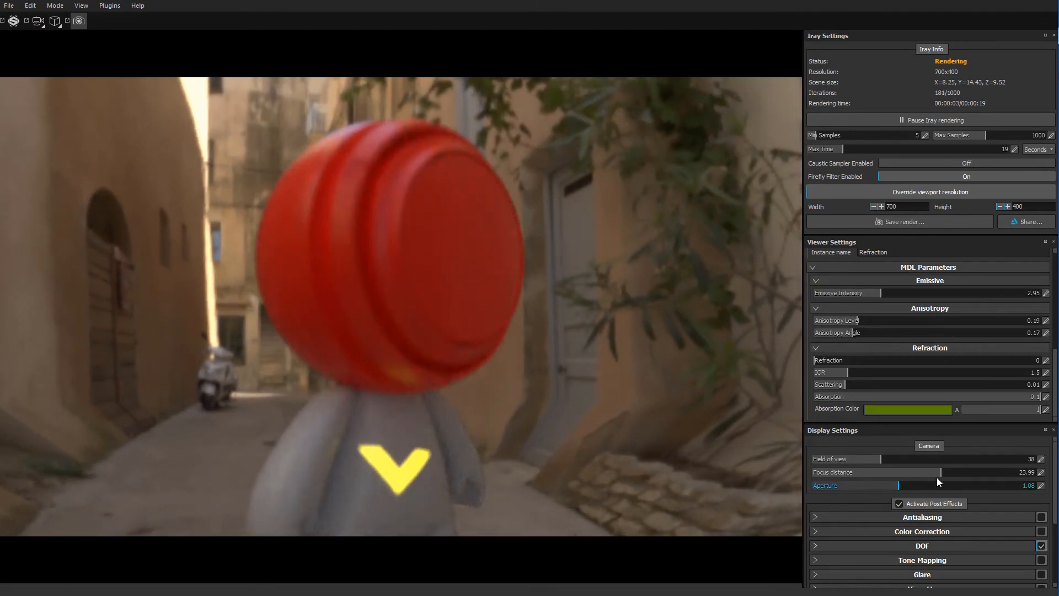
left_click_drag(935, 475, 922, 474)
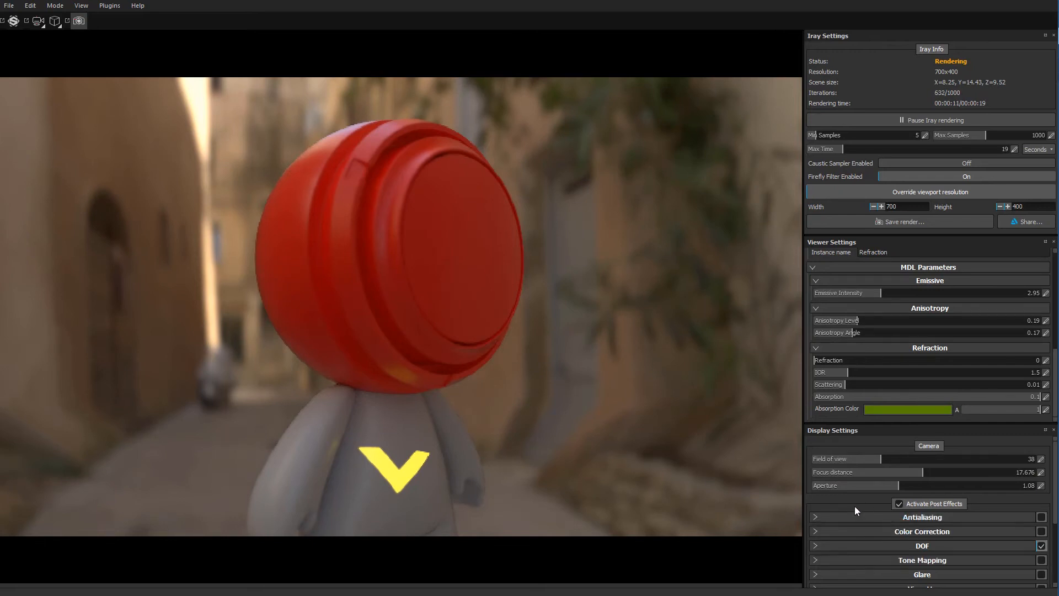
Enable the Antialiasing post effect and expand its settings.
scroll(863, 503, "down", 2)
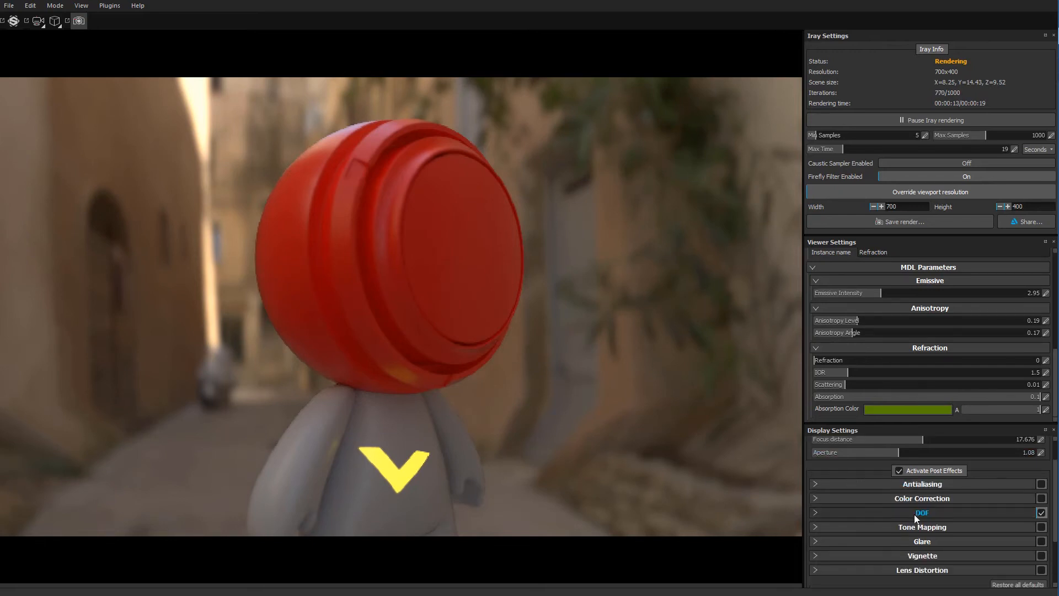
left_click(1041, 484)
left_click(815, 483)
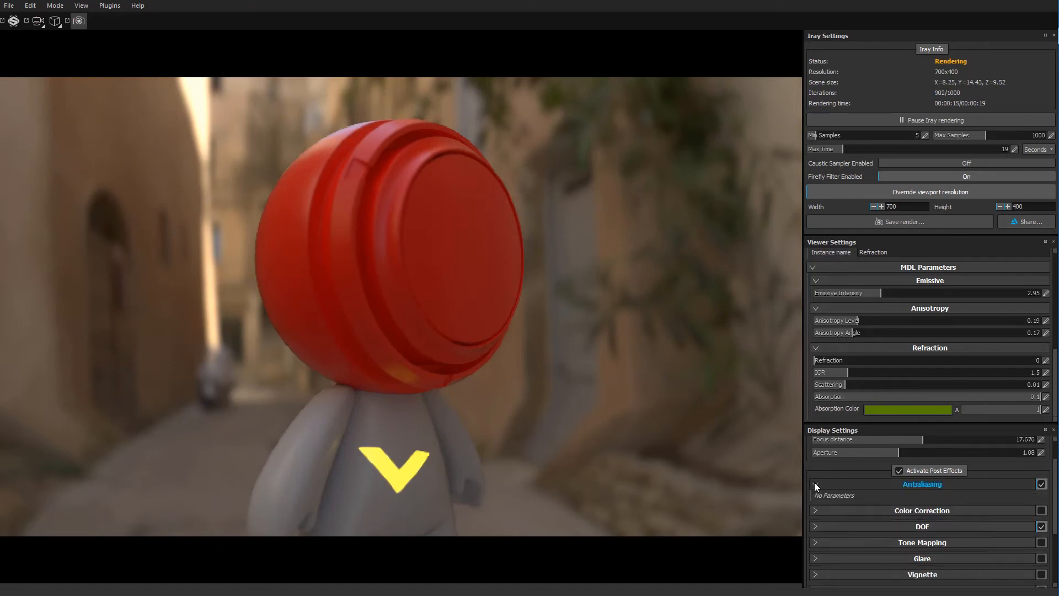
Enable the Color Correction effect and set its Saturation to 1.01 and Brightness to 1.08.
left_click(816, 510)
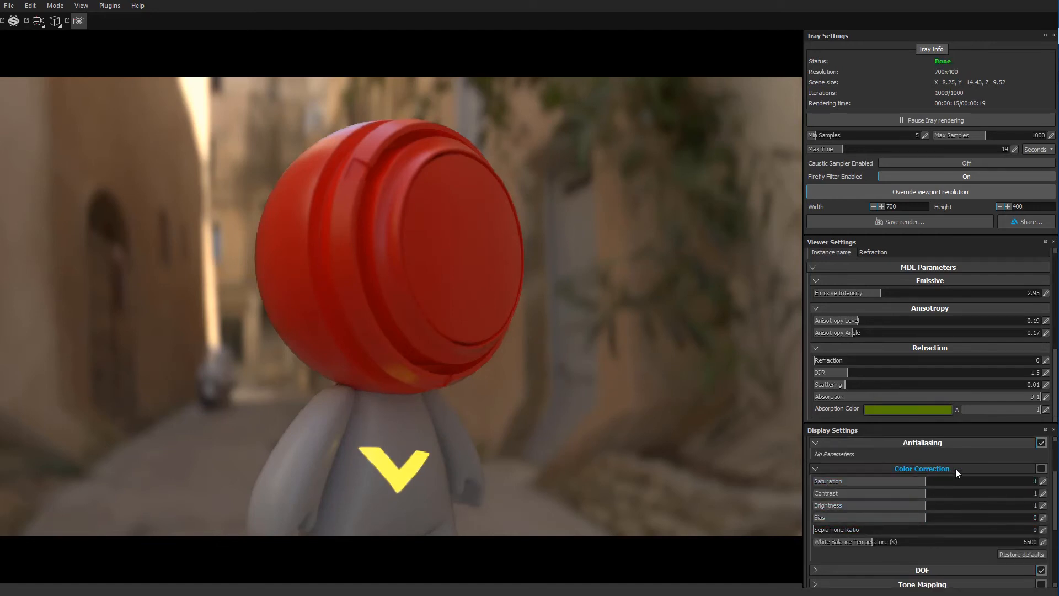
left_click(1042, 468)
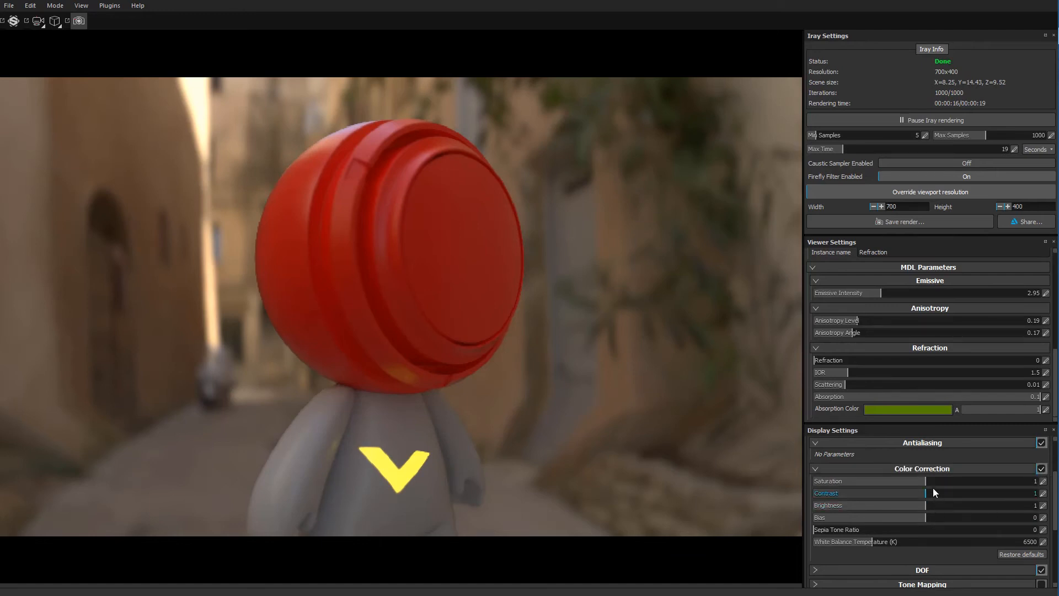
left_click_drag(935, 481, 932, 505)
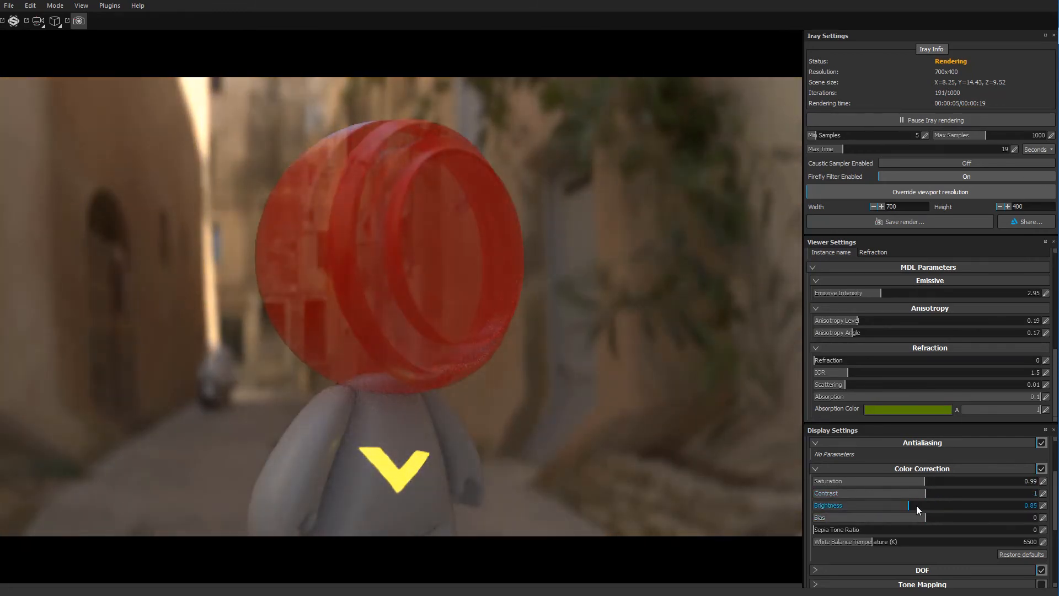
left_click_drag(923, 484, 928, 484)
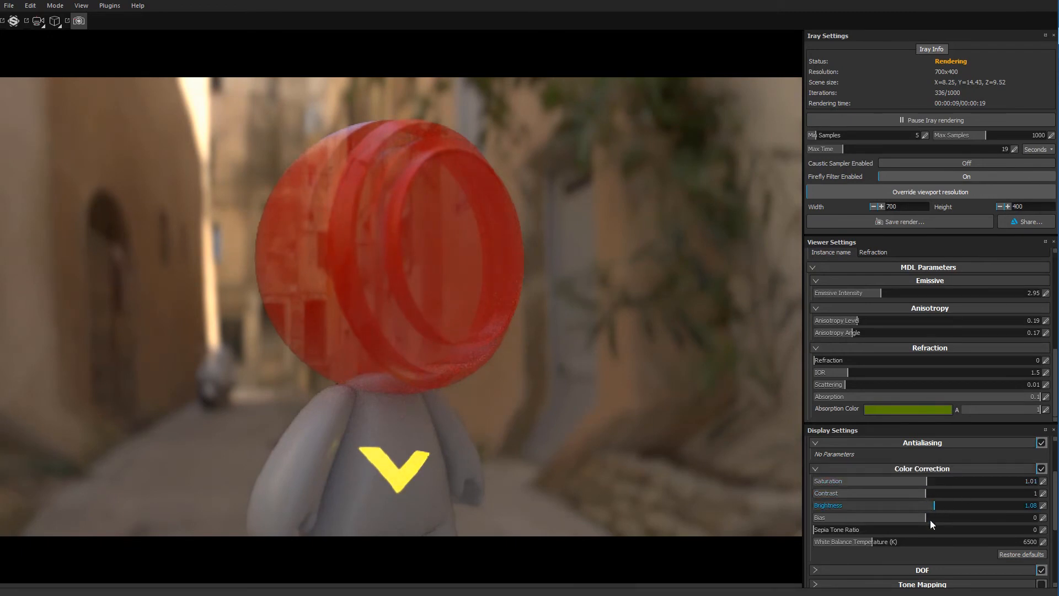
mouse_move(921, 519)
left_mouse_down()
mouse_move(912, 519)
mouse_move(924, 518)
left_mouse_up()
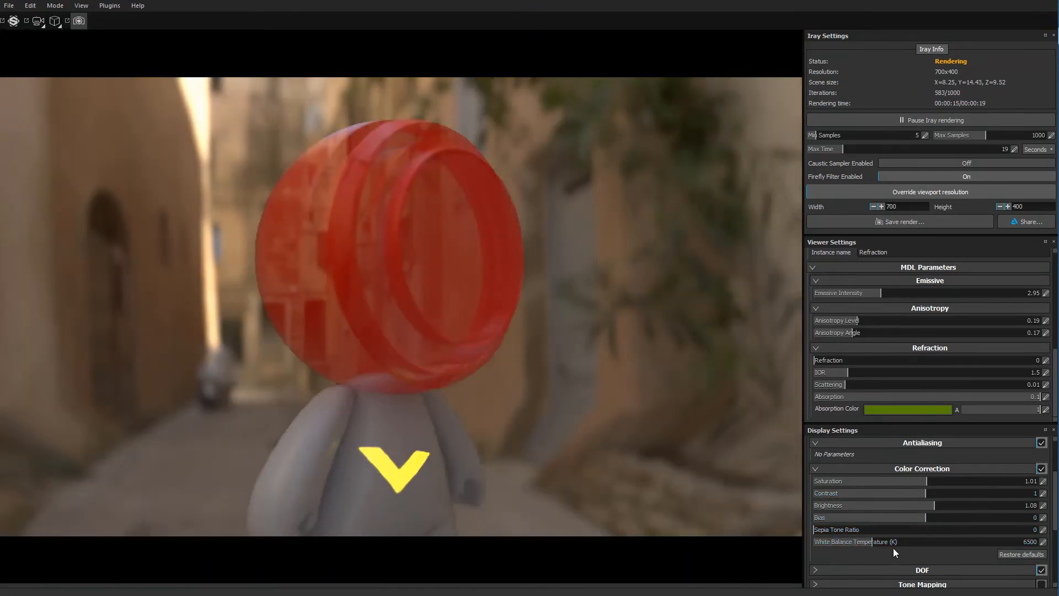
Try a Sepia Tone Ratio of 0.39, return it to 0, and lower the White Balance Temperature.
left_click_drag(831, 529, 902, 531)
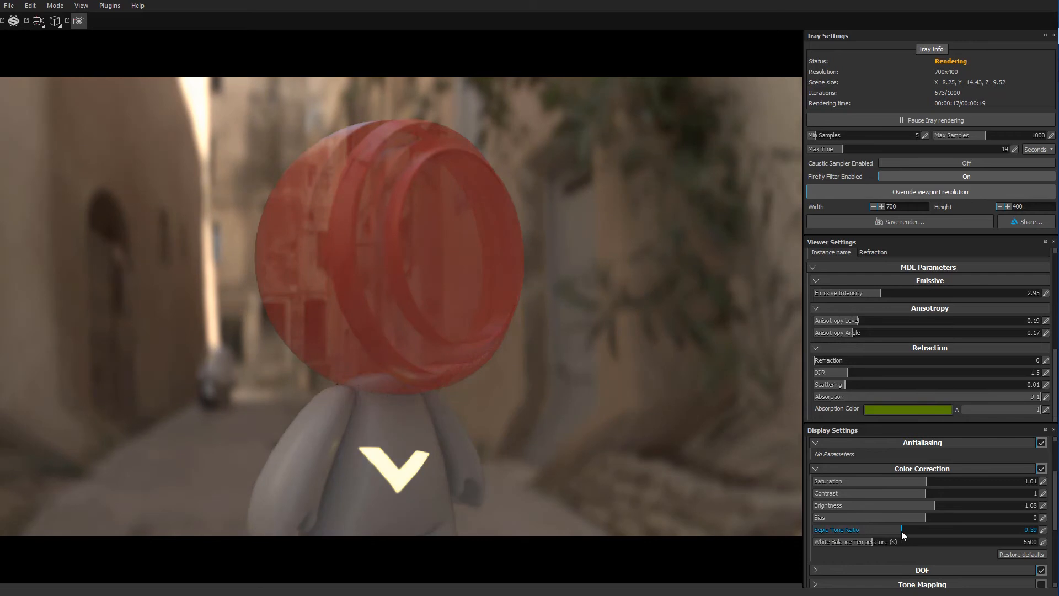
left_click(899, 530)
left_click_drag(899, 530, 816, 530)
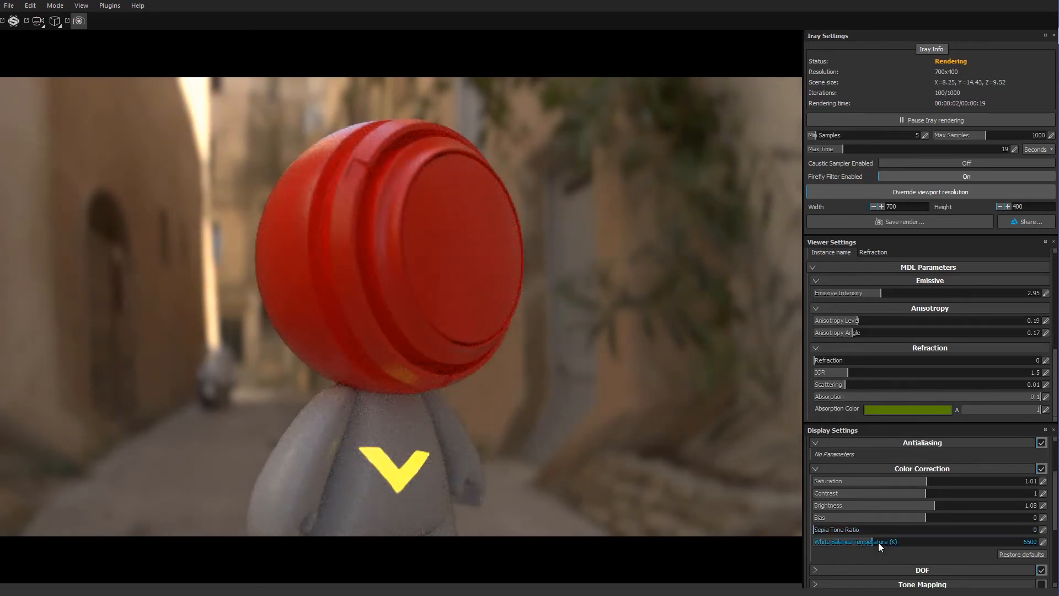
left_click_drag(871, 542, 863, 544)
mouse_move(858, 544)
left_mouse_down()
mouse_move(876, 544)
mouse_move(848, 546)
left_mouse_up()
Restore the Color Correction defaults and disable both the Color Correction and DOF effects.
left_click(1020, 554)
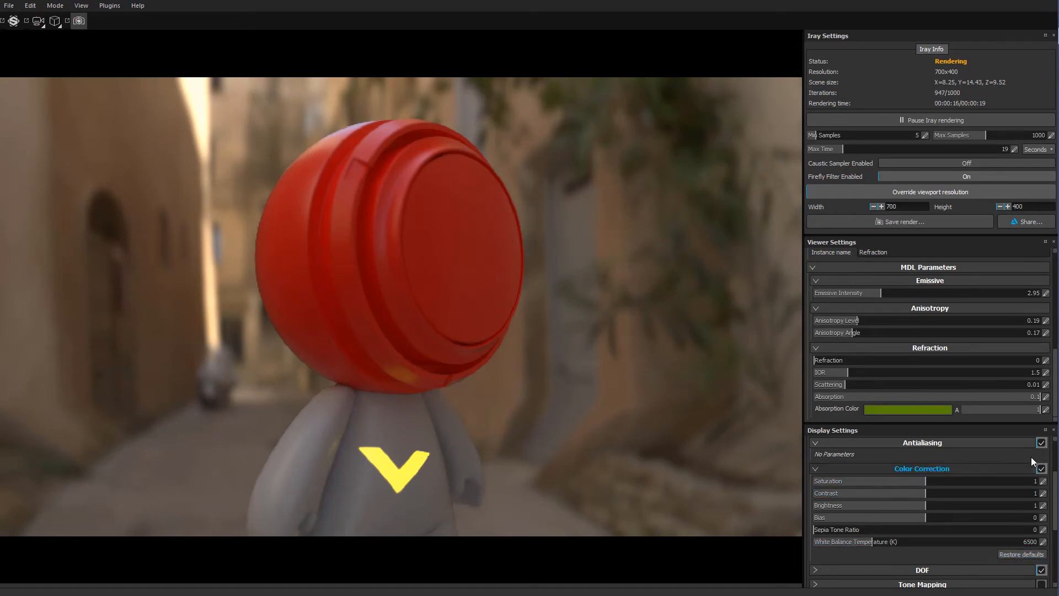
left_click(1041, 469)
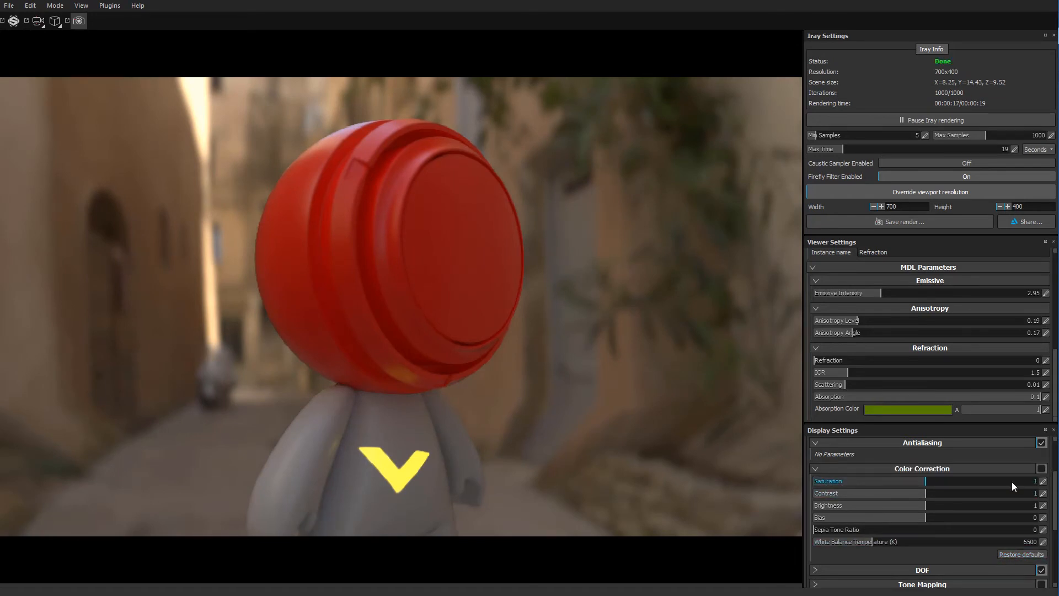
left_click(813, 468)
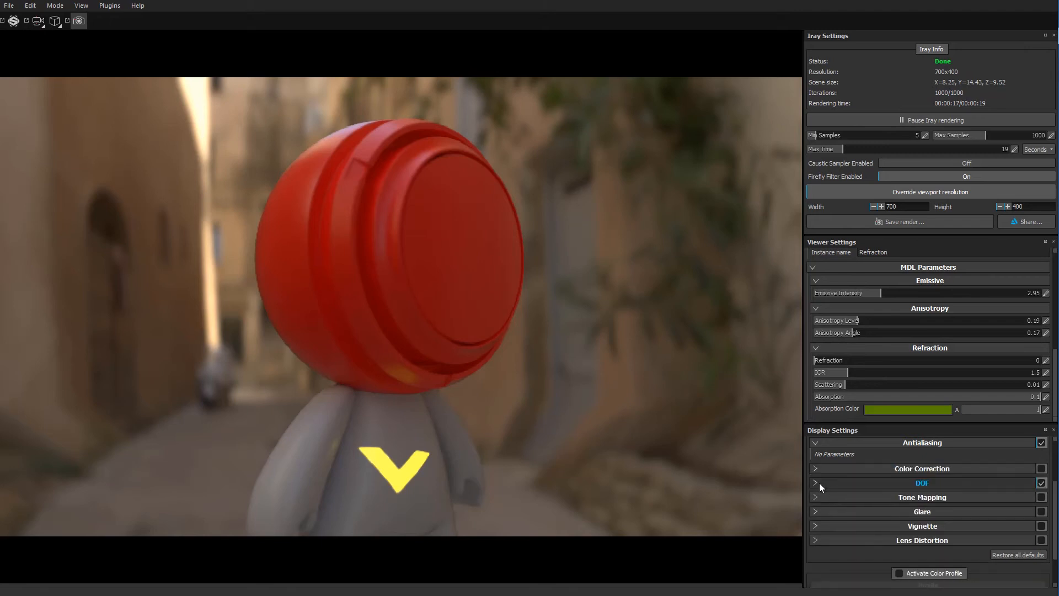
left_click(1041, 483)
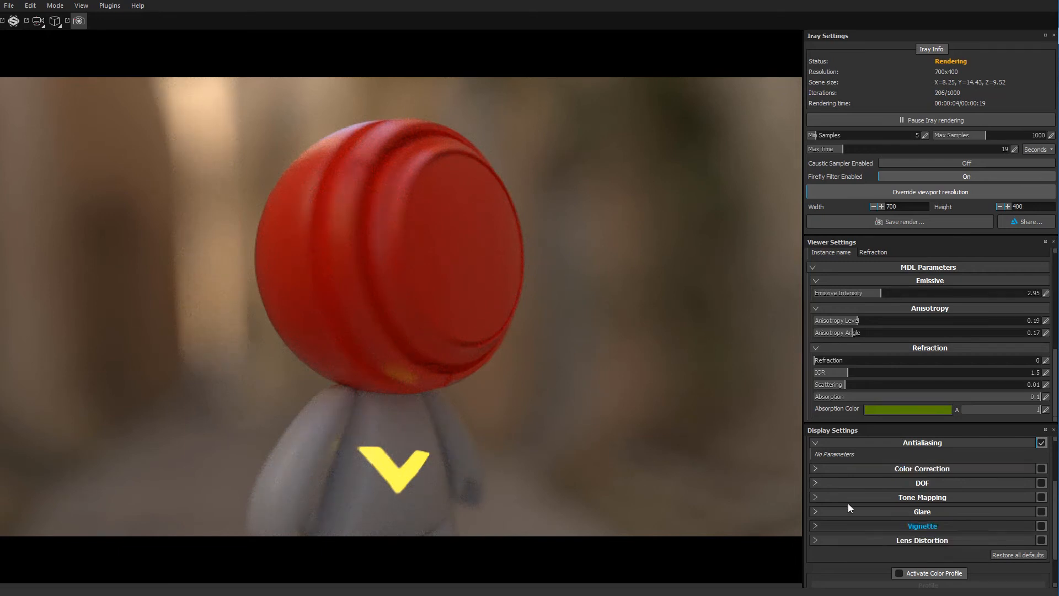
Enable the Tone Mapping effect and adjust its Exposure, trying 1.12 and ending at 0.94.
left_click(814, 497)
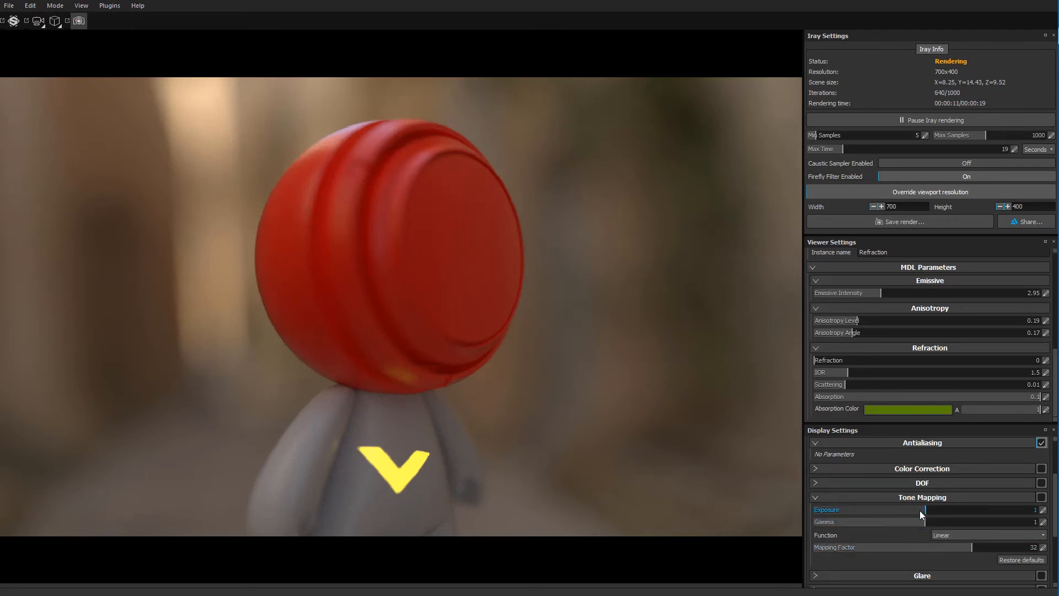
left_click_drag(925, 511, 940, 512)
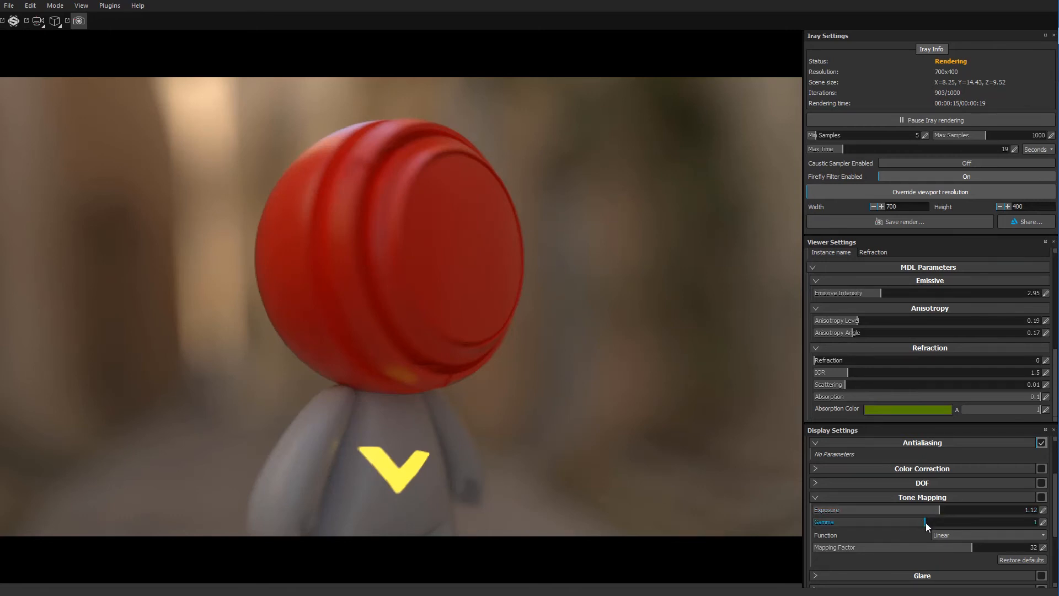
left_click(1041, 497)
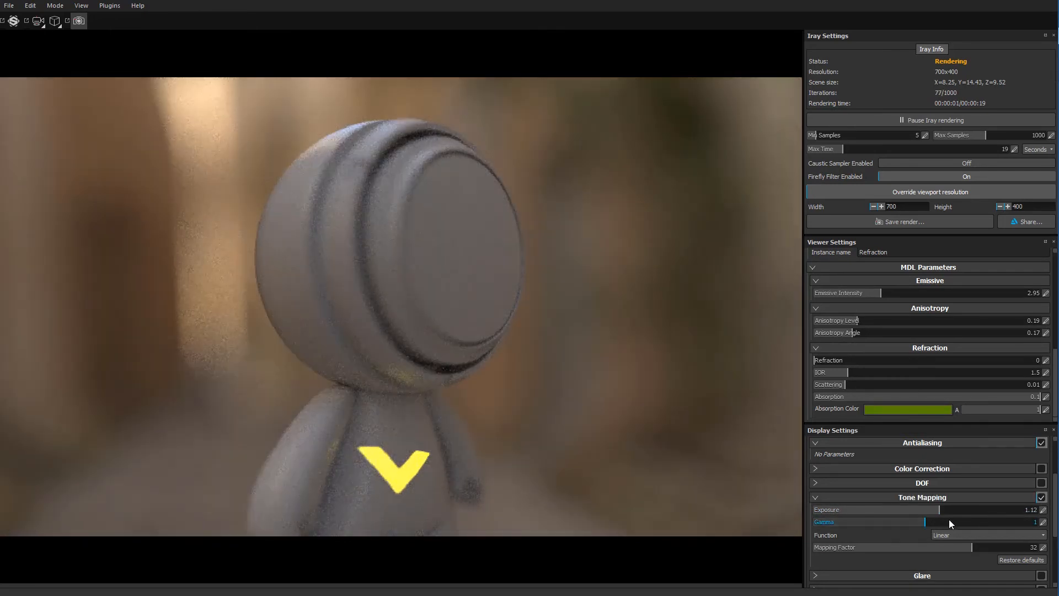
left_click_drag(962, 511, 918, 511)
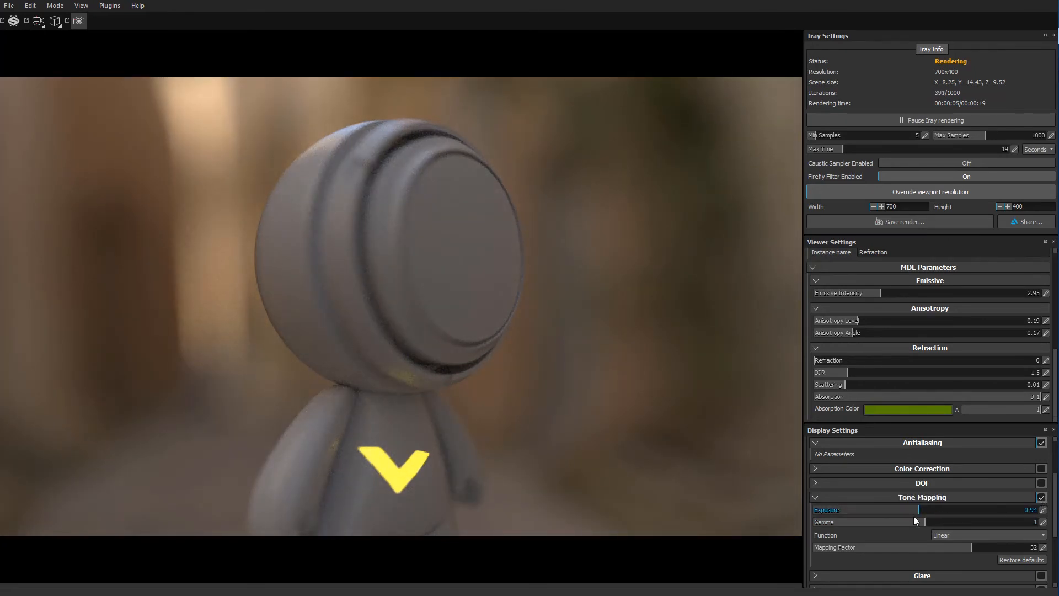
Set the Tone Mapping Gamma to 0.92 and Mapping Factor to 27.47, and disable the effect.
left_click_drag(918, 520, 909, 548)
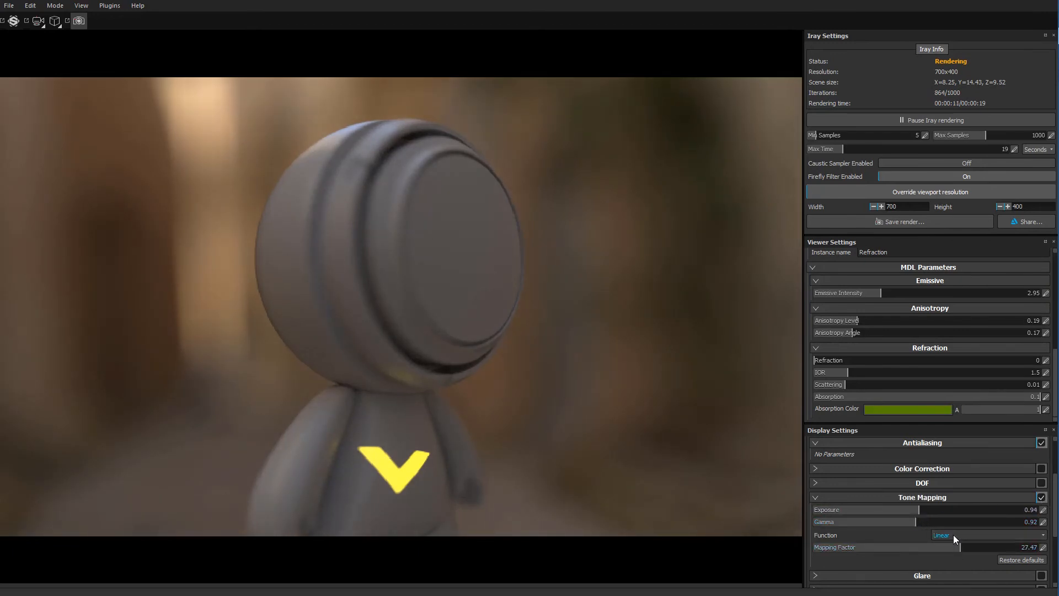
left_click(1040, 497)
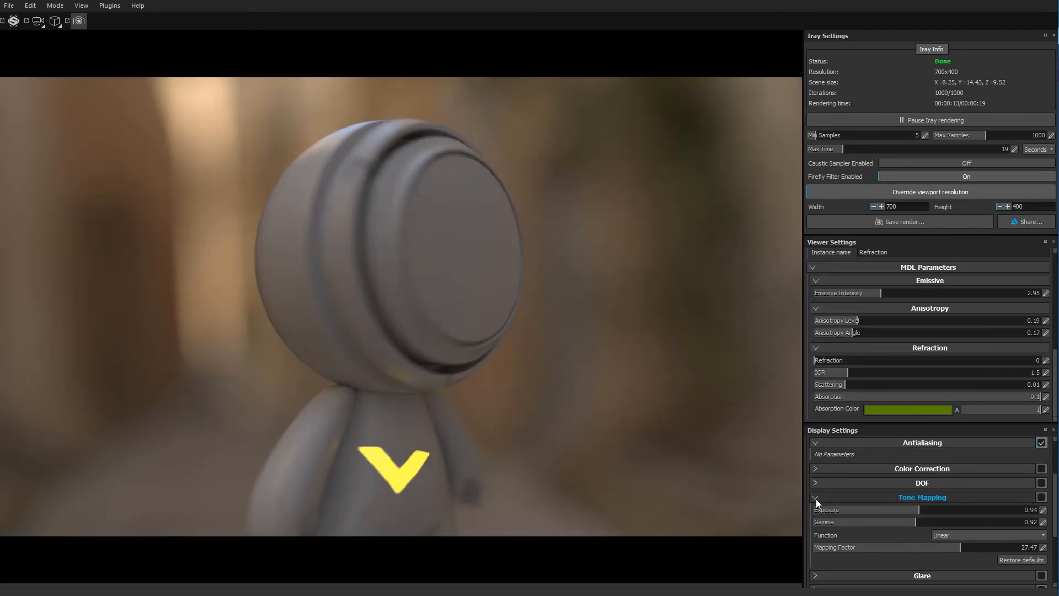
left_click(816, 499)
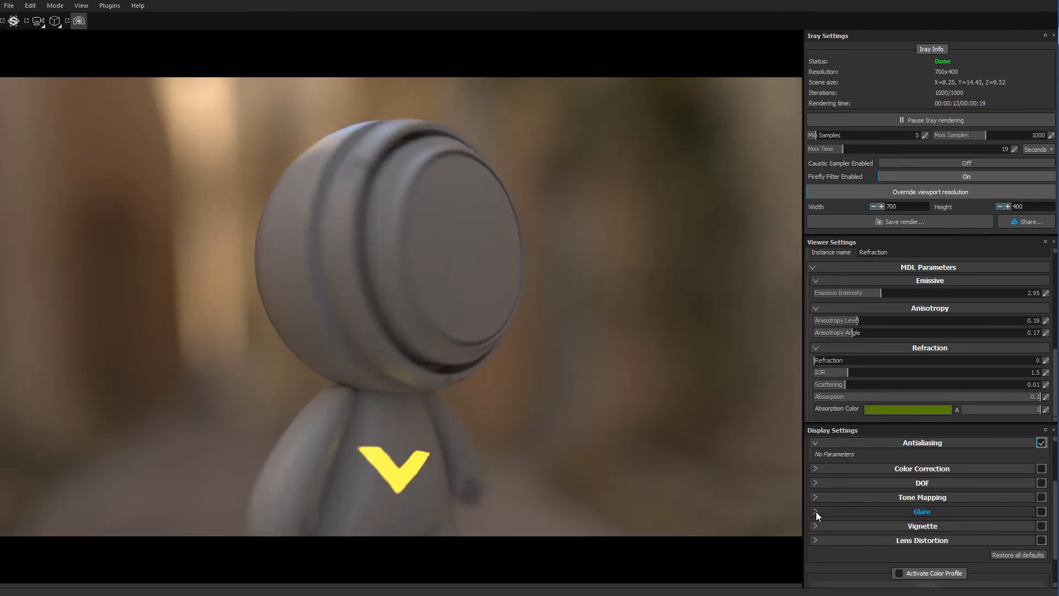
Enable the Glare effect on the glowing chest emblem and expand its parameters.
left_click(1041, 511)
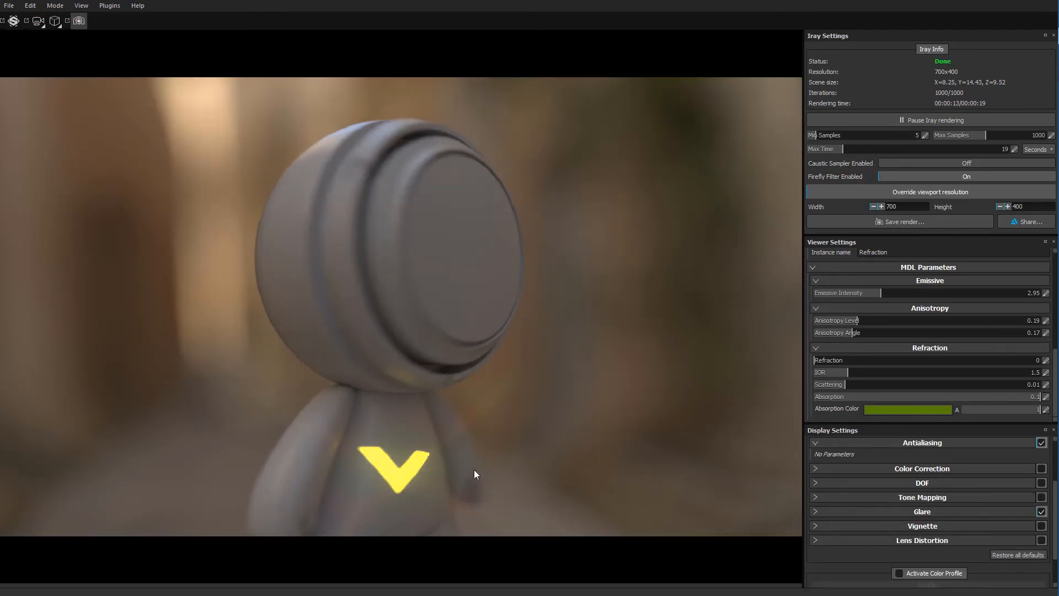
left_click_drag(411, 436, 505, 453, "alt")
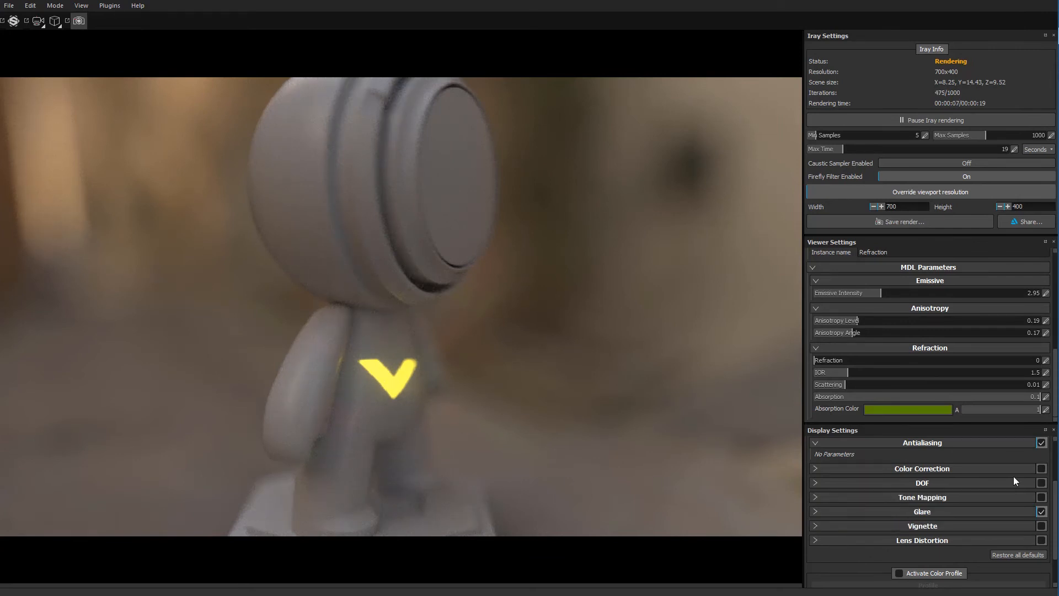
left_click(815, 512)
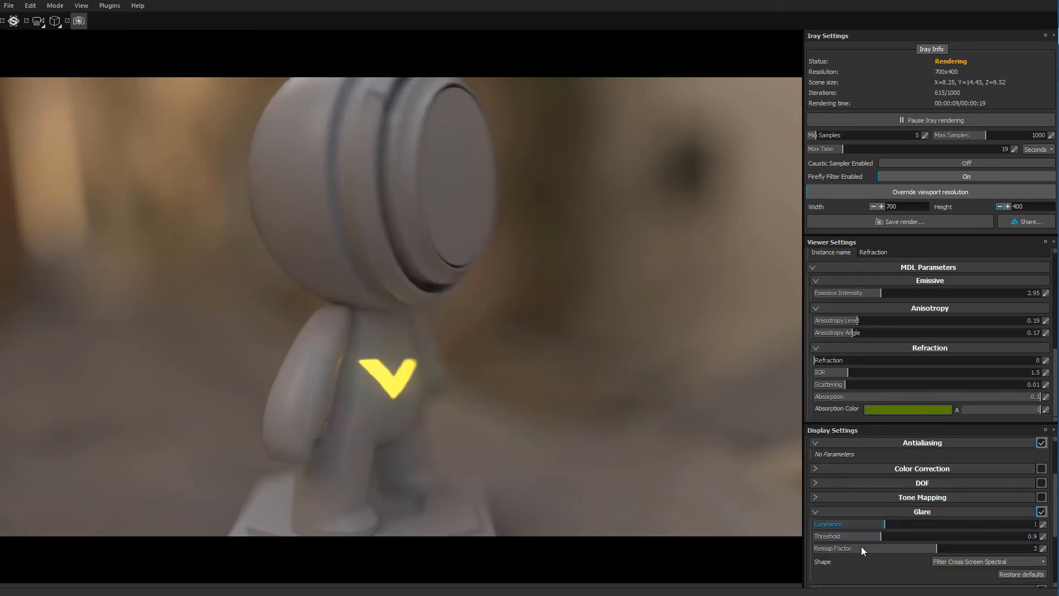
Set the Glare Luminance to 5.87, Threshold to 0.59 and Remap Factor to 0.8.
left_click_drag(884, 524, 985, 525)
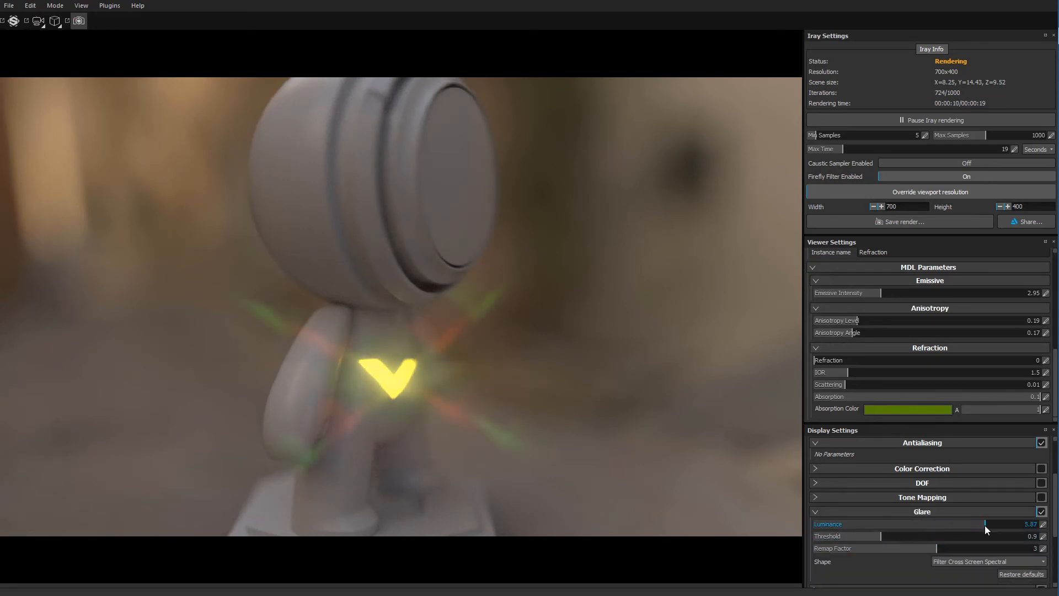
left_click_drag(503, 439, 492, 408)
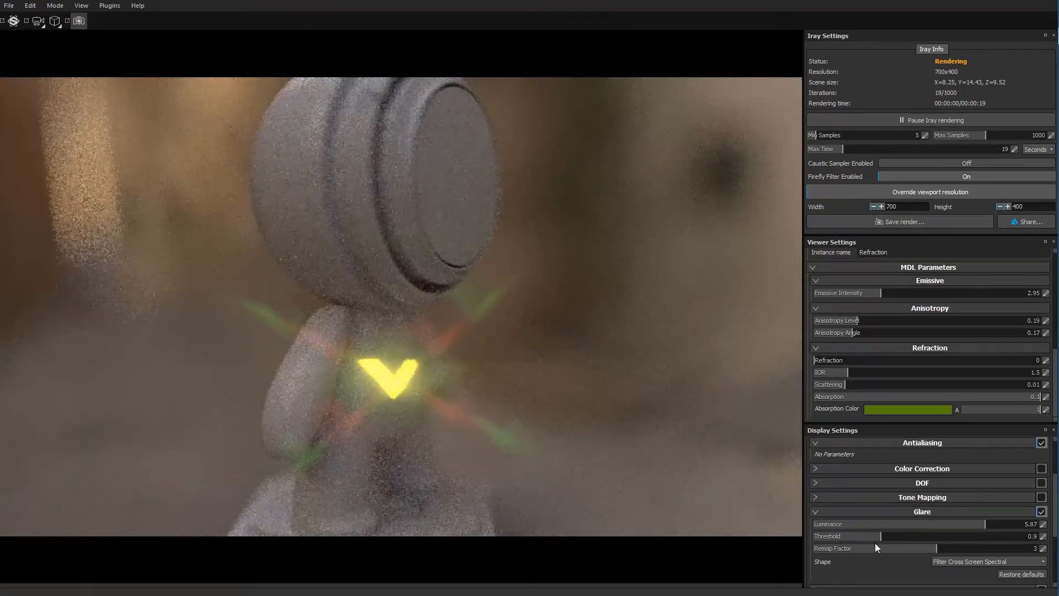
mouse_move(872, 538)
left_mouse_down()
mouse_move(846, 538)
mouse_move(879, 541)
mouse_move(868, 535)
left_mouse_up()
mouse_move(933, 549)
left_mouse_down()
mouse_move(824, 551)
mouse_move(877, 550)
left_mouse_up()
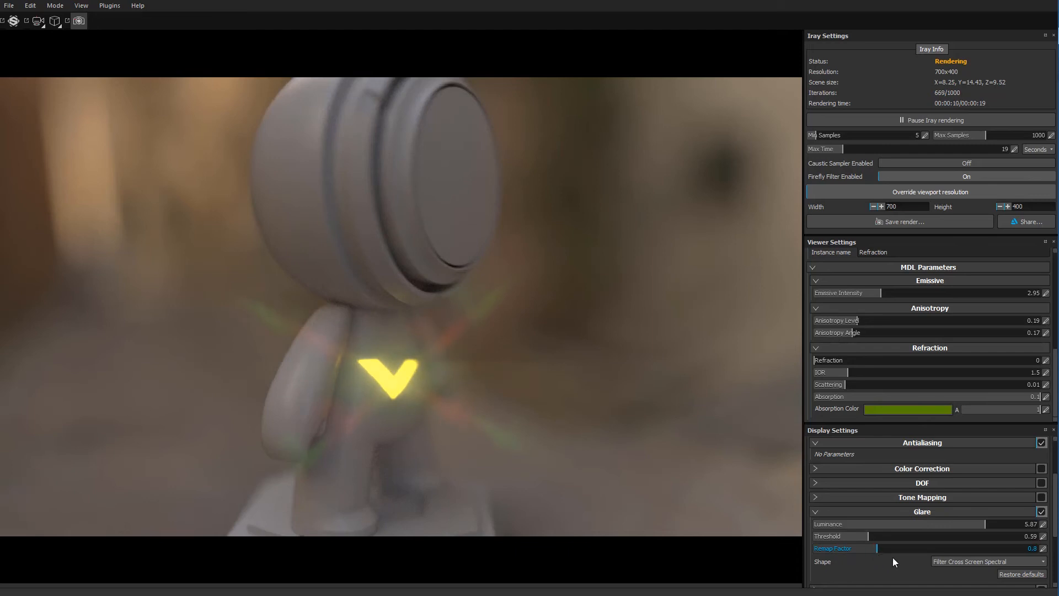
Change the Glare shape to Lens Flare, with Luminance 5.83, Threshold 0.24 and Remap Factor 0.79.
left_click(969, 561)
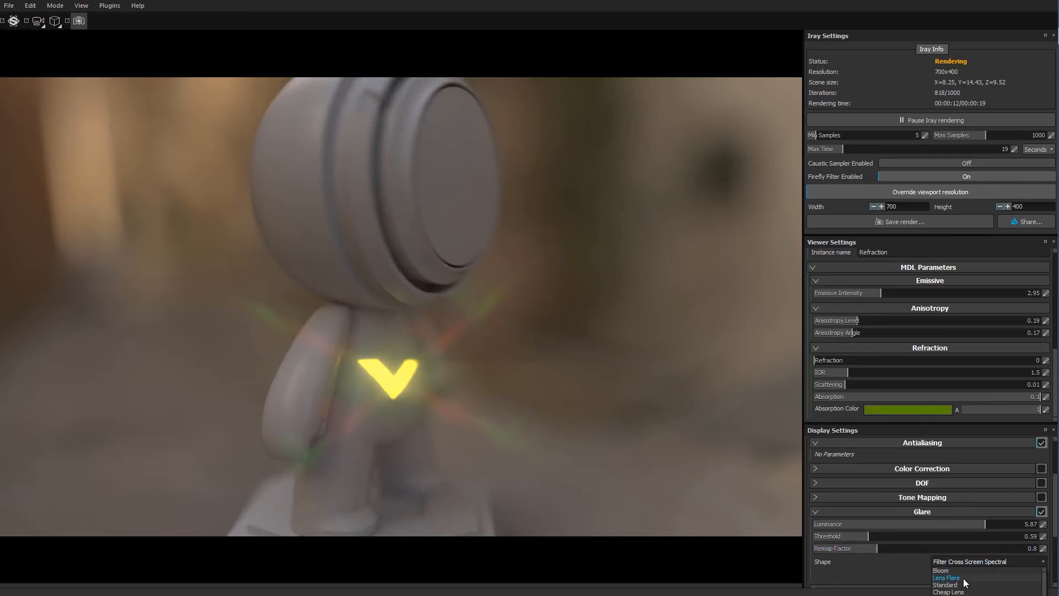
left_click(964, 579)
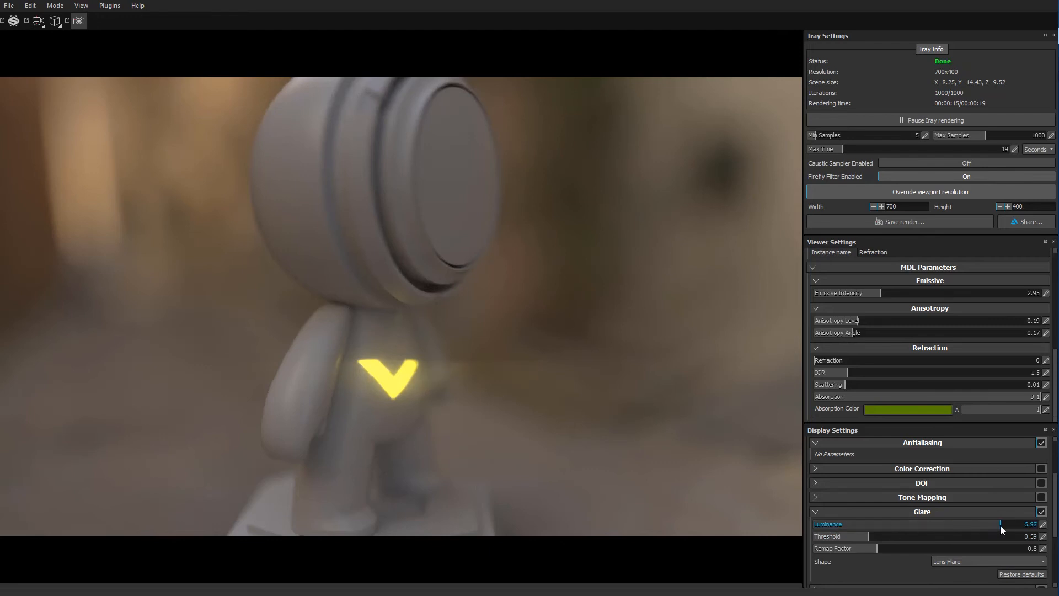
left_click_drag(996, 526, 975, 527)
mouse_move(868, 537)
left_mouse_down()
mouse_move(897, 538)
mouse_move(833, 534)
mouse_move(849, 536)
left_mouse_up()
left_click(876, 546)
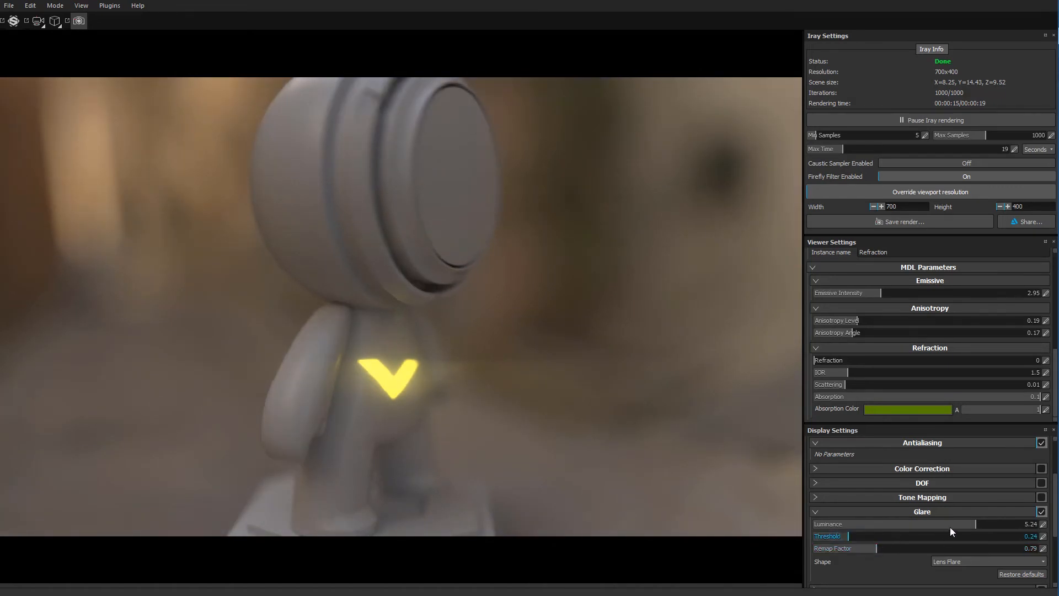
left_click(985, 525)
Try the Standard, Cheap Lens, Filter Sunny Cross and After Image shapes for the glare on the chest emblem.
left_click(958, 560)
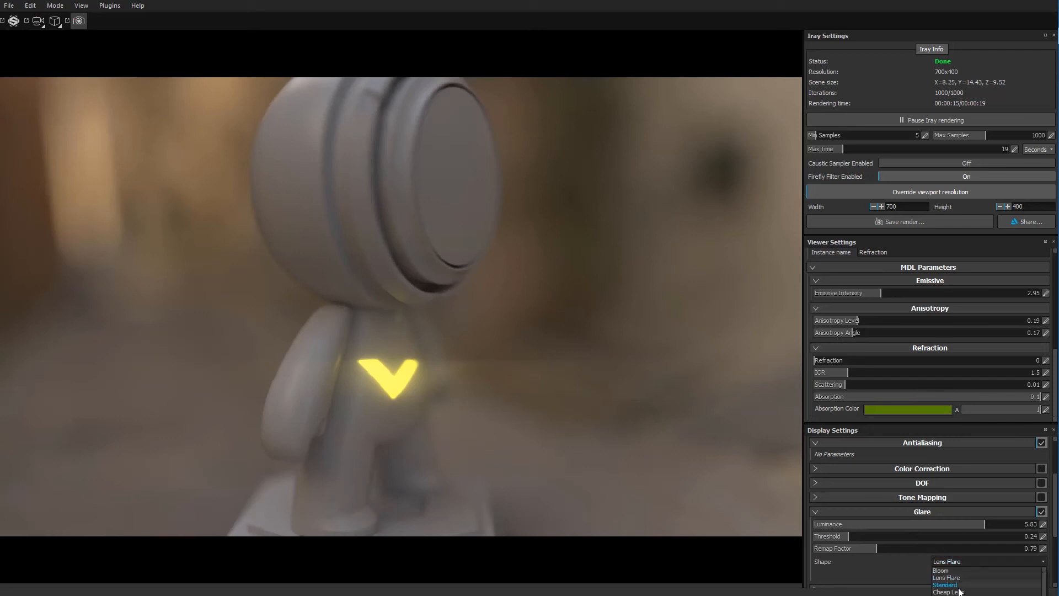
left_click(951, 561)
left_click(938, 562)
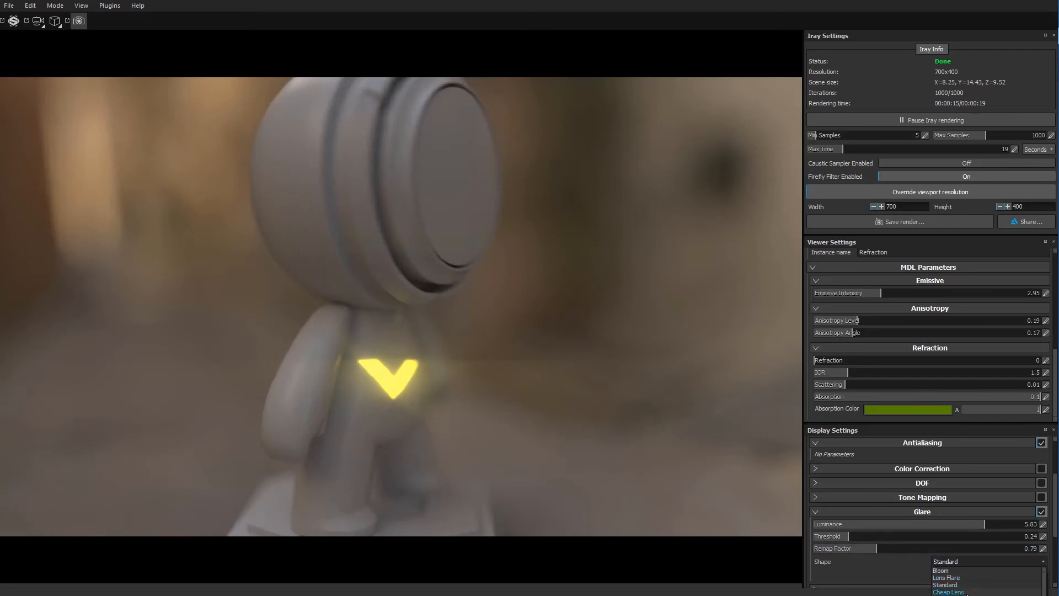
left_click(954, 592)
left_click(968, 562)
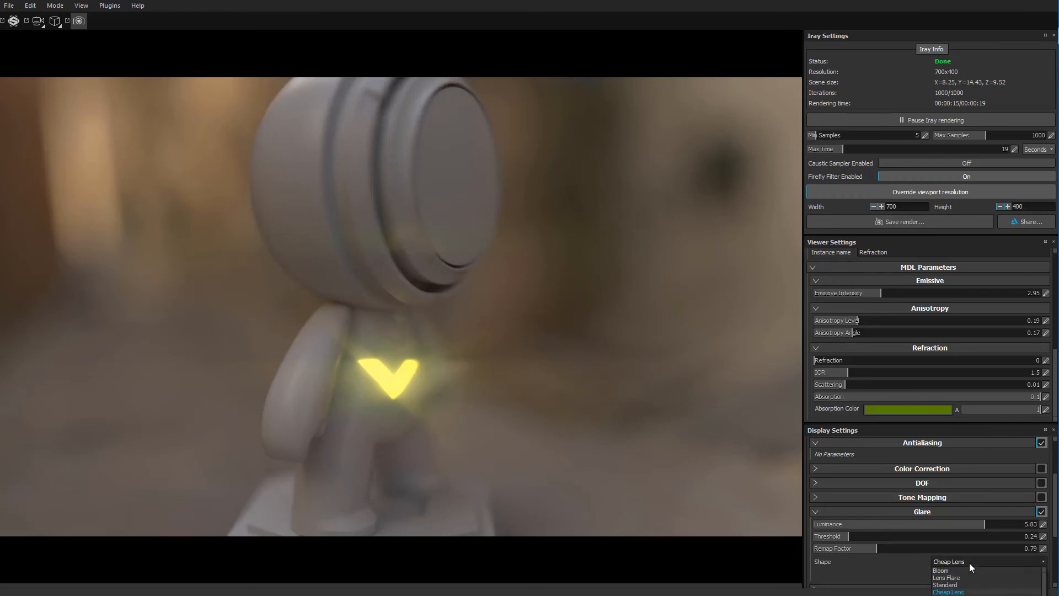
left_click(968, 577)
left_click(964, 561)
left_click(955, 595)
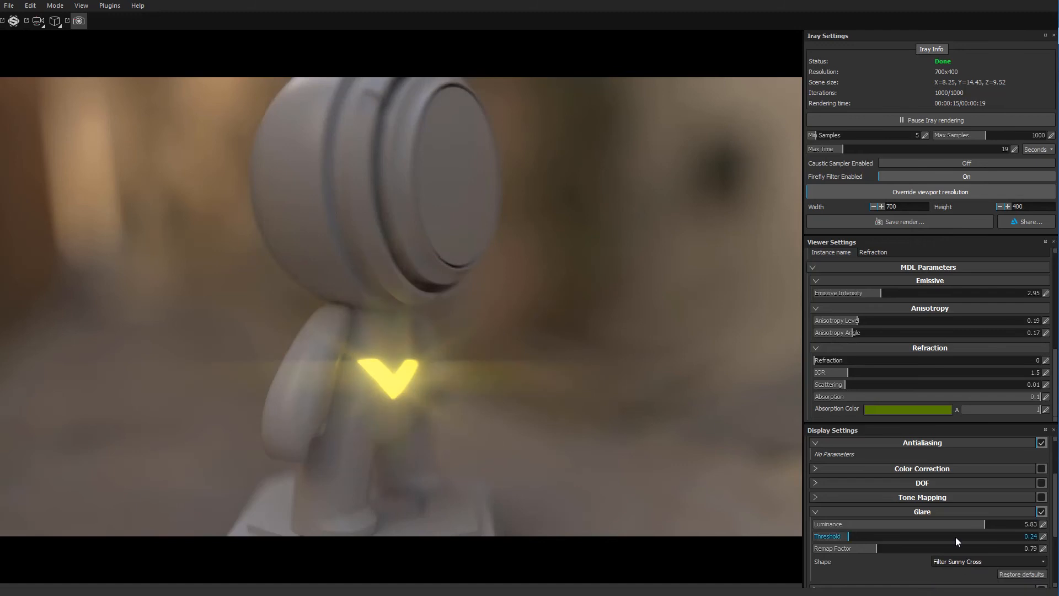
left_click(956, 561)
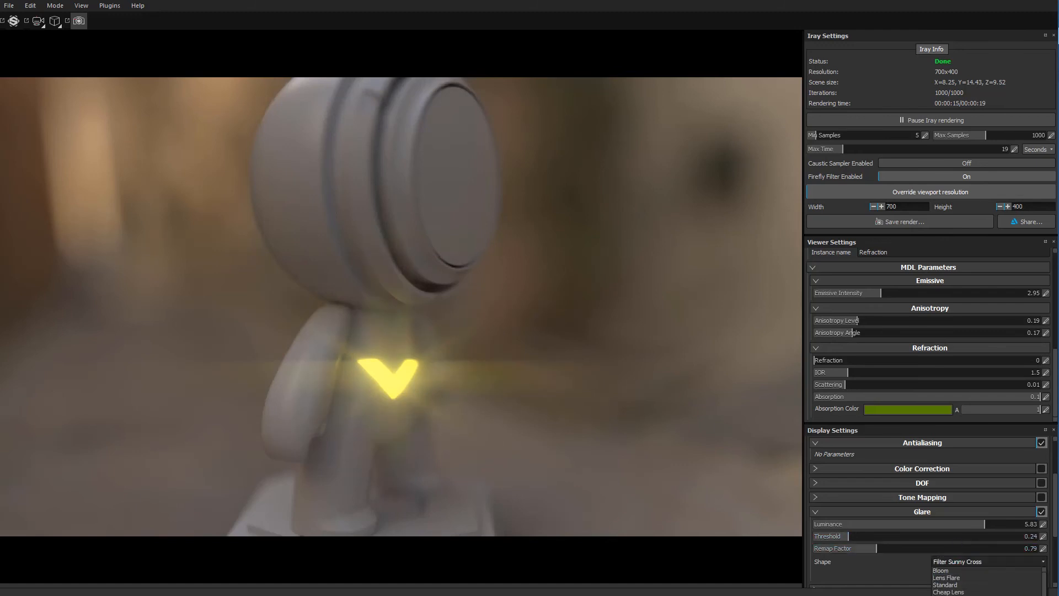
left_click(962, 594)
Choose the Bloom shape for the Glare effect and raise its Luminance to 9.04.
left_click(958, 563)
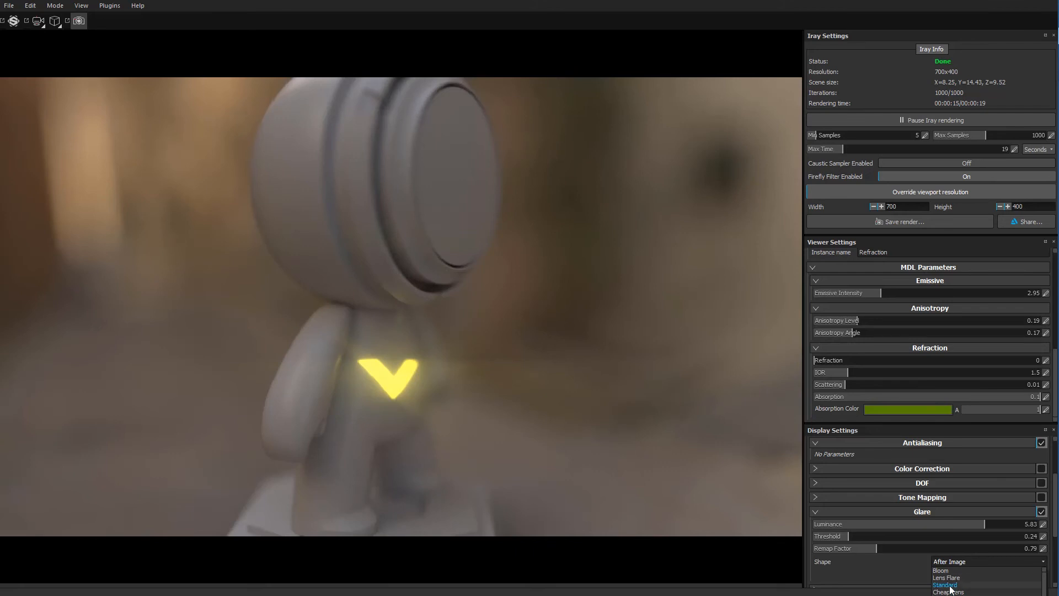
left_click(958, 570)
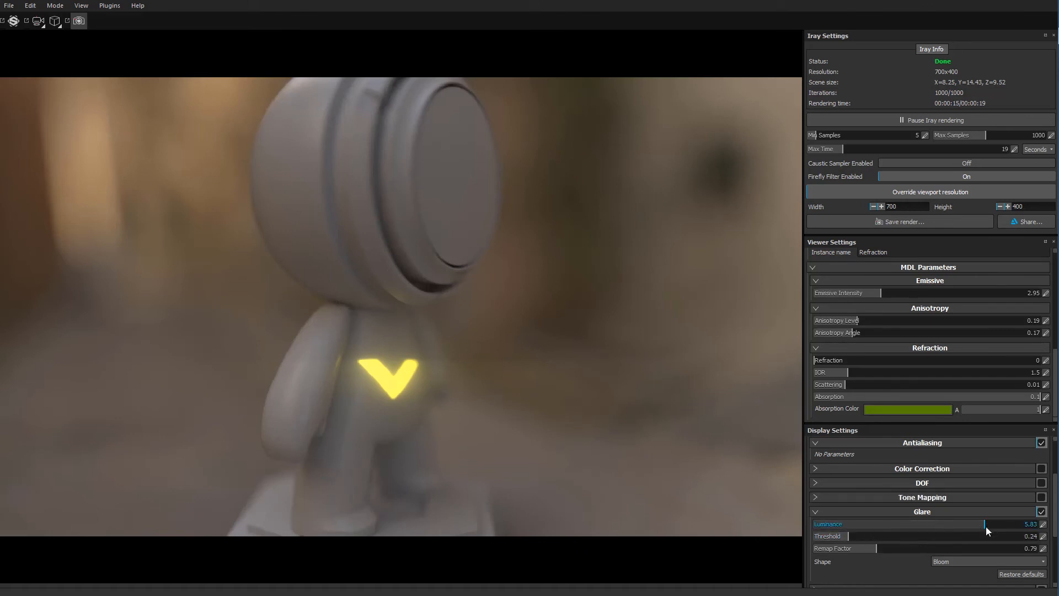
mouse_move(1007, 529)
left_mouse_down()
mouse_move(994, 525)
mouse_move(1026, 524)
left_mouse_up()
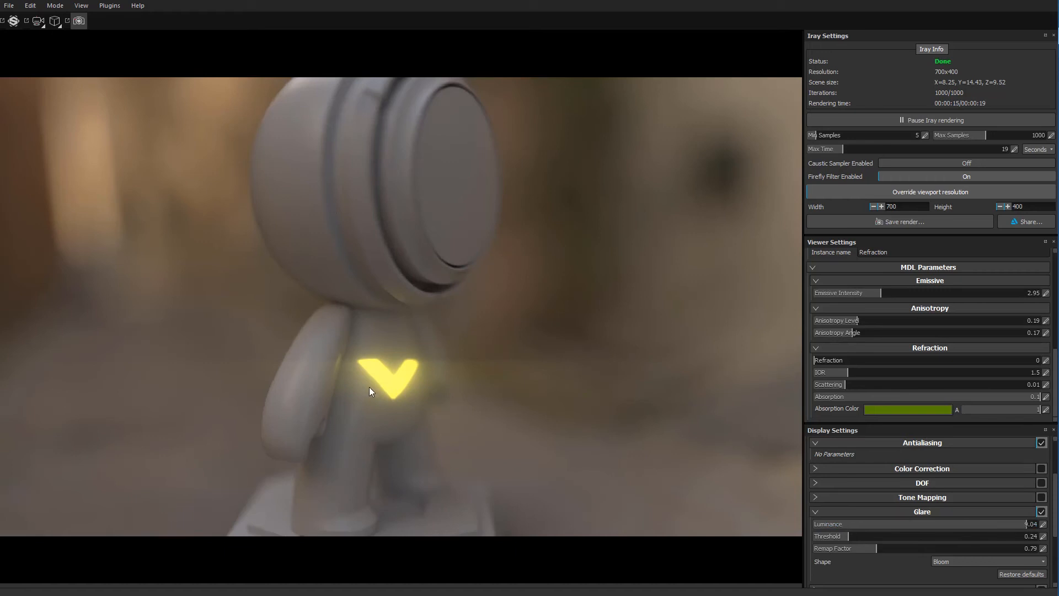
Enable the Vignette effect and set the camera Aperture to 0 to remove the depth-of-field blur.
scroll(862, 499, "down", 2)
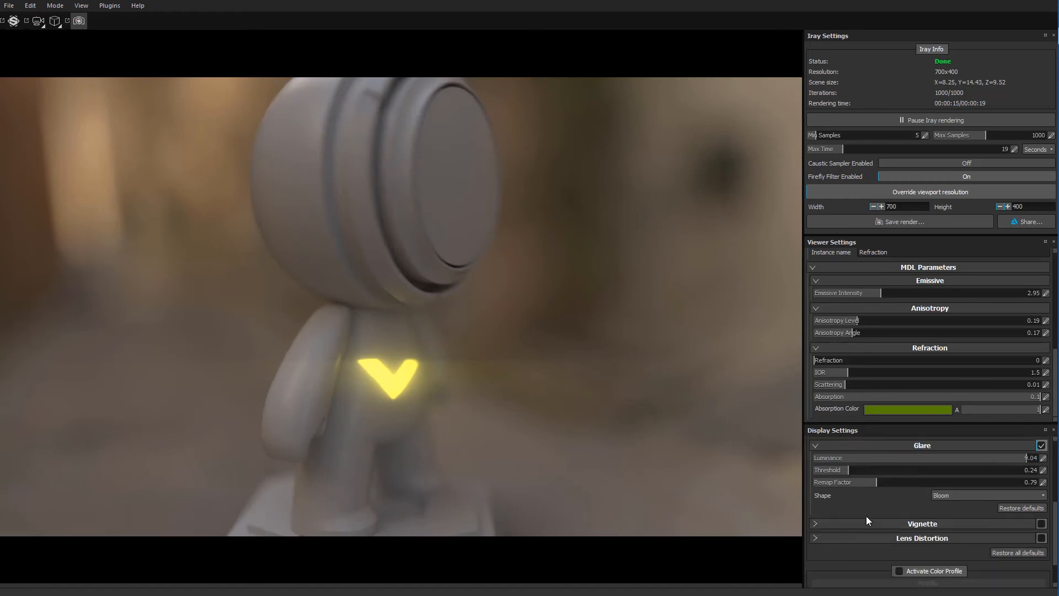
left_click(1041, 525)
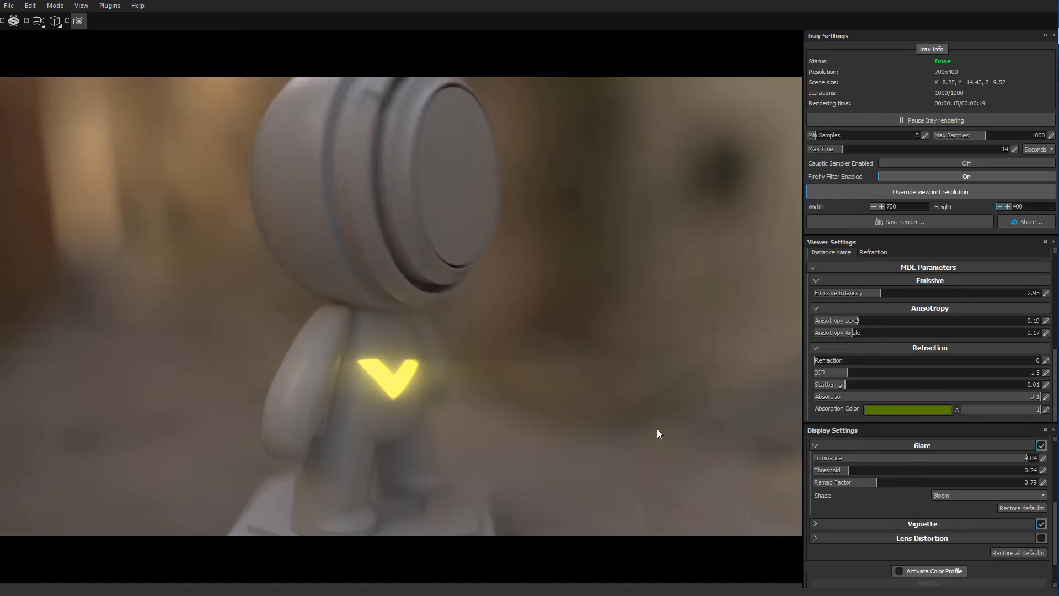
left_click_drag(454, 314, 434, 358, "alt")
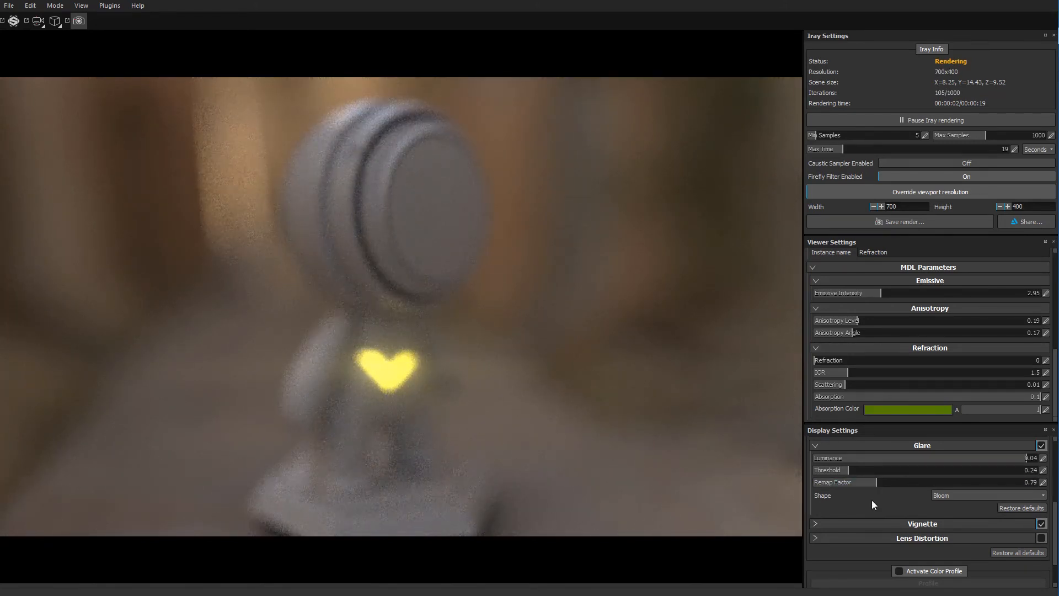
scroll(870, 499, "up", 2)
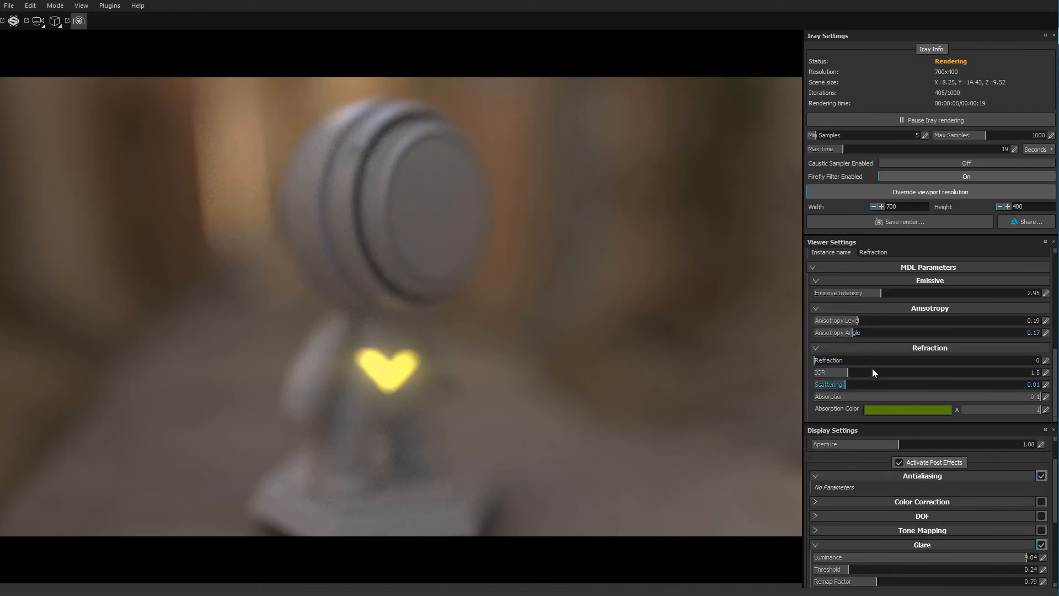
scroll(869, 485, "up", 2)
left_click_drag(871, 480, 777, 481)
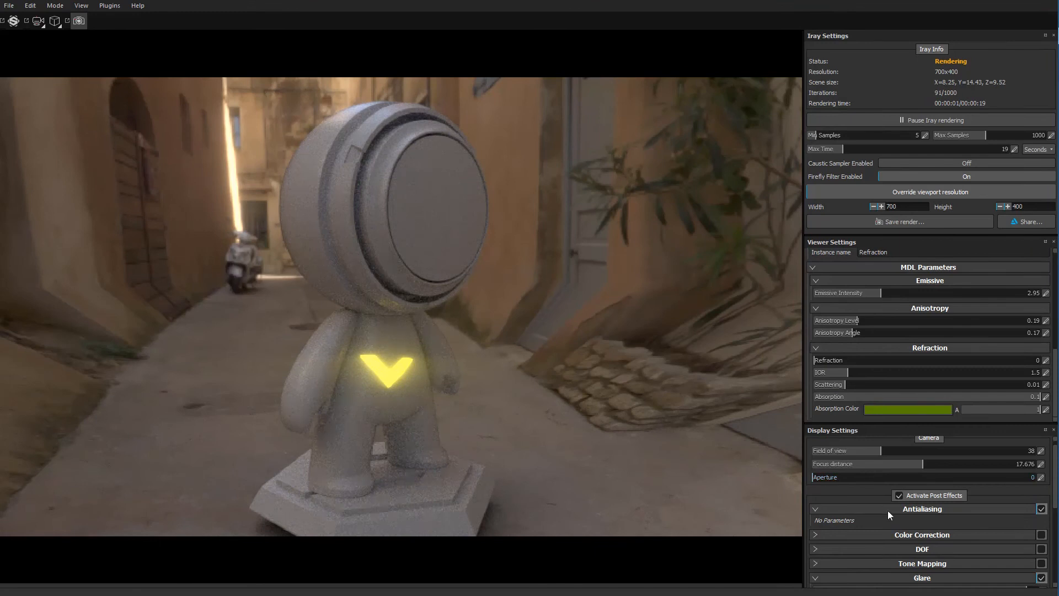
Expand the Vignette parameters and set the Strength to 0.56.
scroll(871, 535, "down", 6)
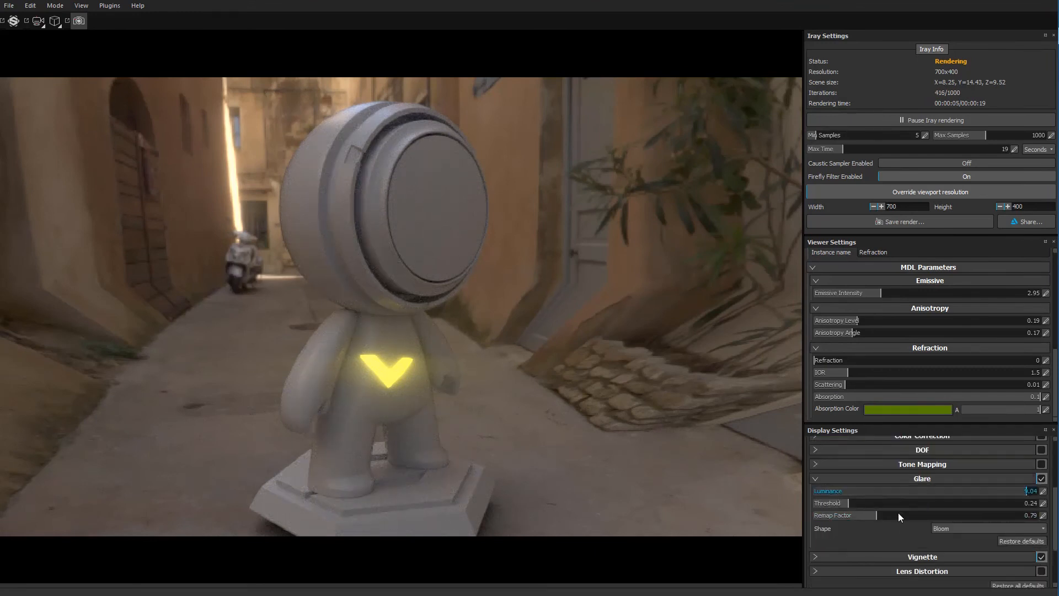
scroll(869, 532, "down", 2)
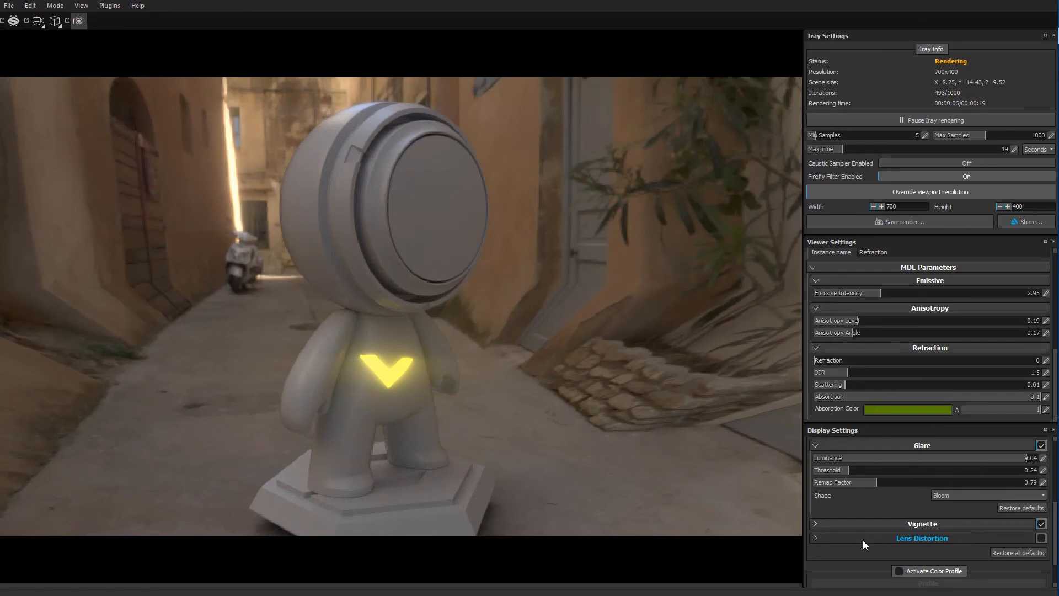
left_click(816, 524)
left_click_drag(865, 535, 938, 542)
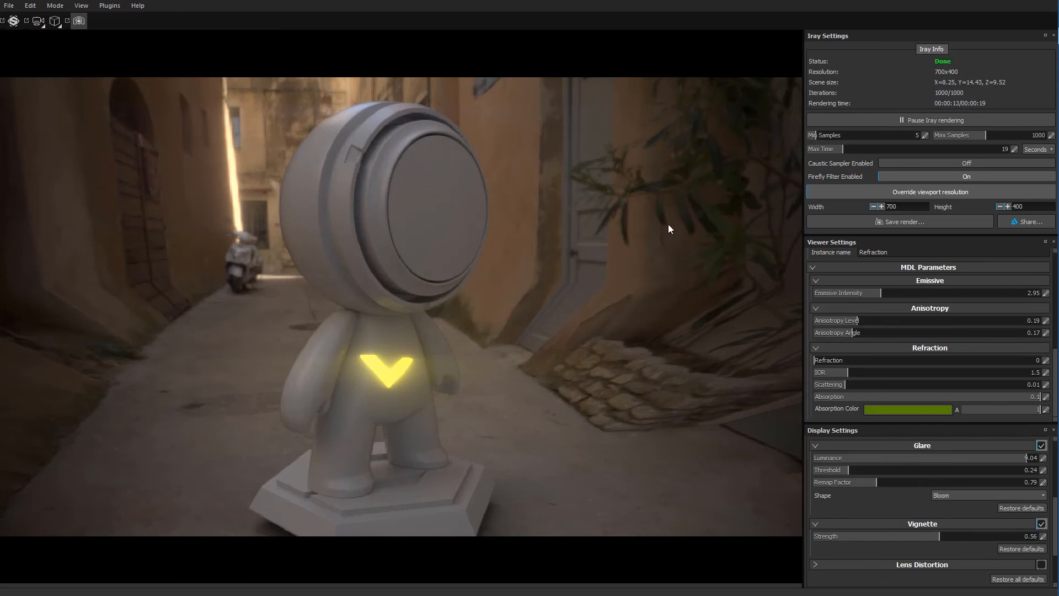
left_click_drag(367, 352, 497, 406)
middle_click_drag(497, 406, 495, 394, "alt")
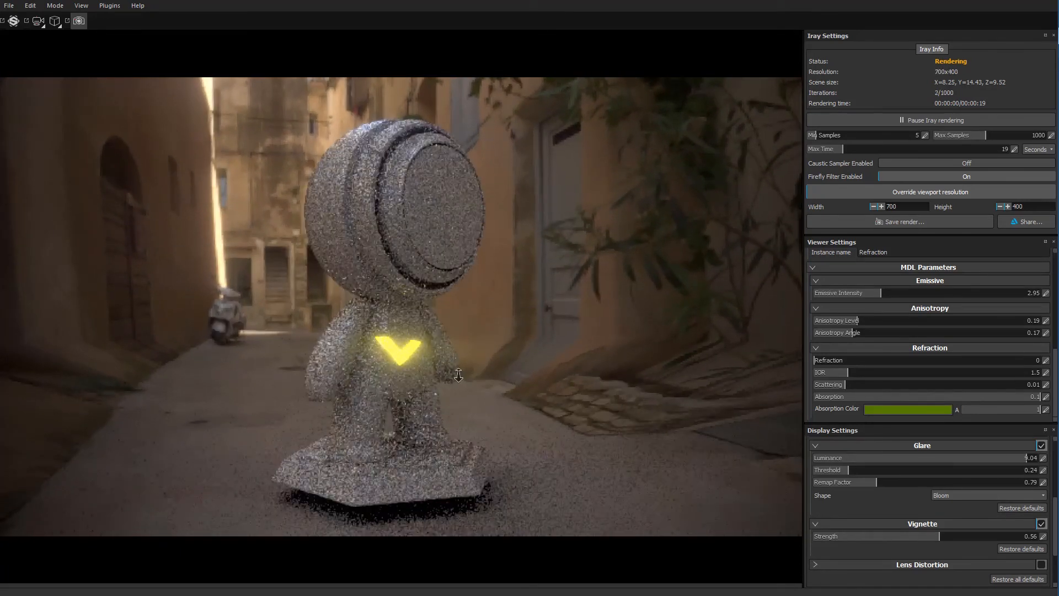
scroll(495, 395, "up", 1)
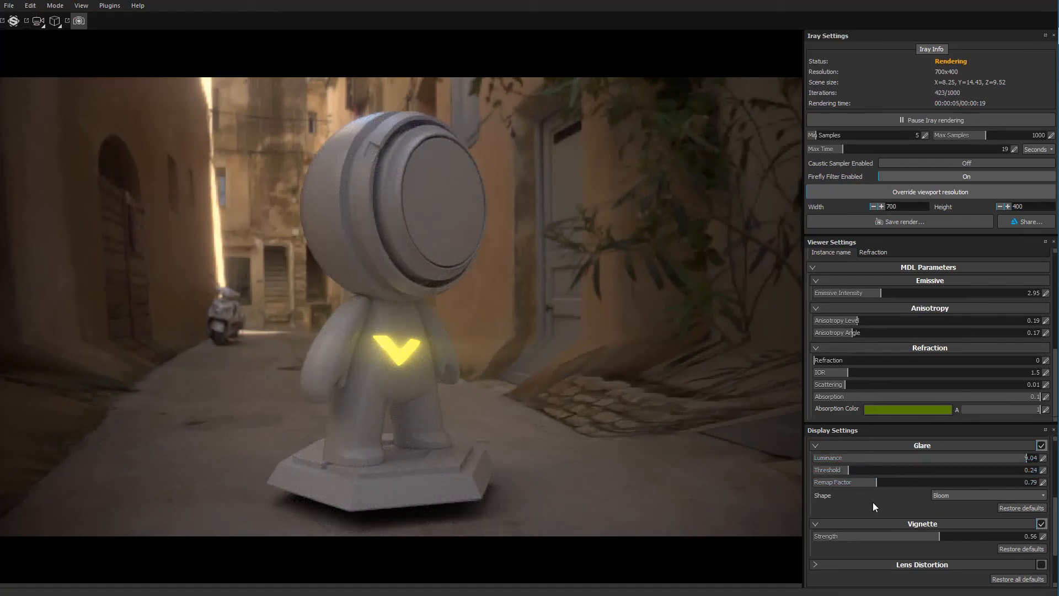
Enable the Lens Distortion effect, expand its parameters and set the Power to 0.67.
scroll(872, 502, "down", 3)
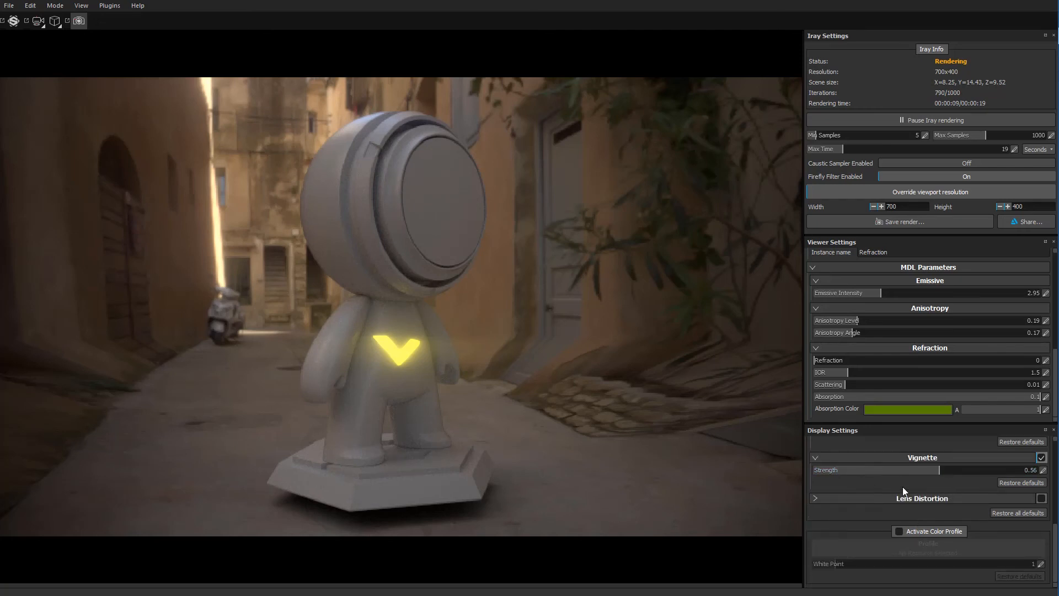
left_click(1042, 498)
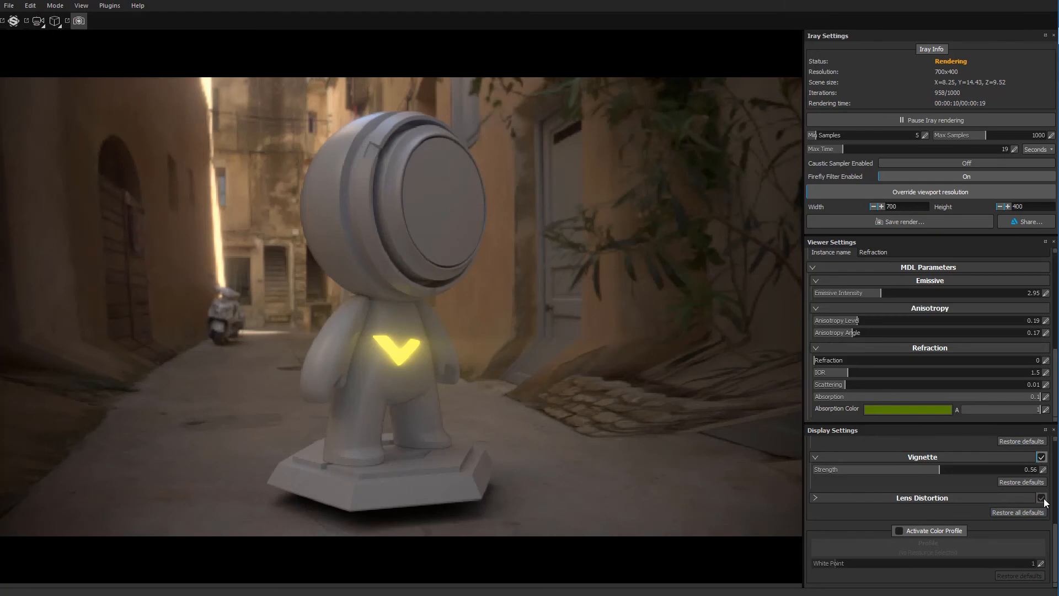
left_click(815, 498)
scroll(847, 491, "down", 1)
scroll(849, 490, "down", 1)
scroll(872, 495, "up", 1)
left_click_drag(980, 481, 962, 509)
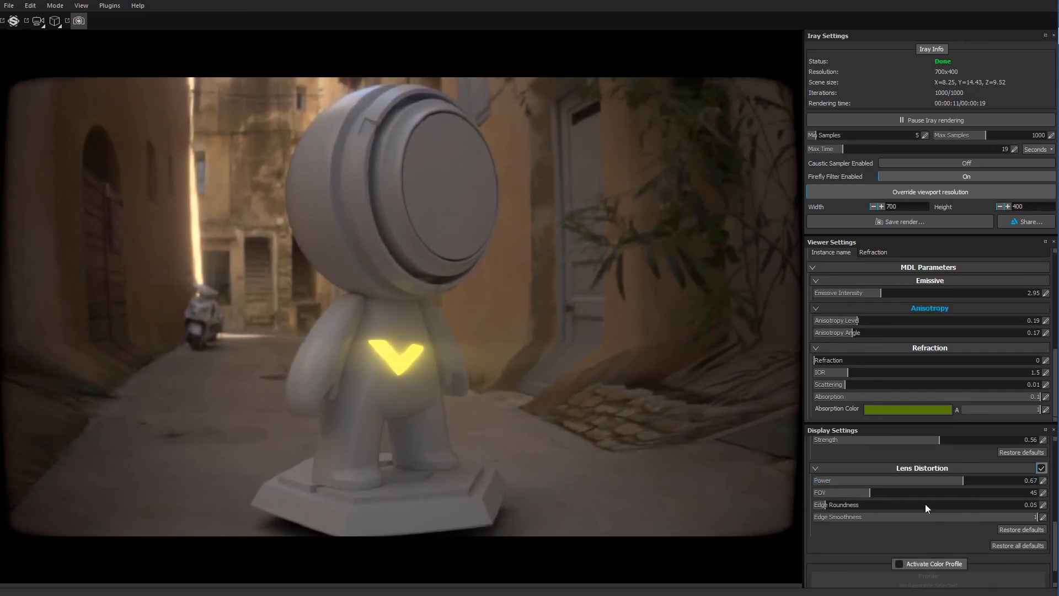
Set the Lens Distortion Edge Roundness to 0.29, Power to 0.65 and FOV to 9.75, and disable the effect.
left_click_drag(831, 508, 1056, 523)
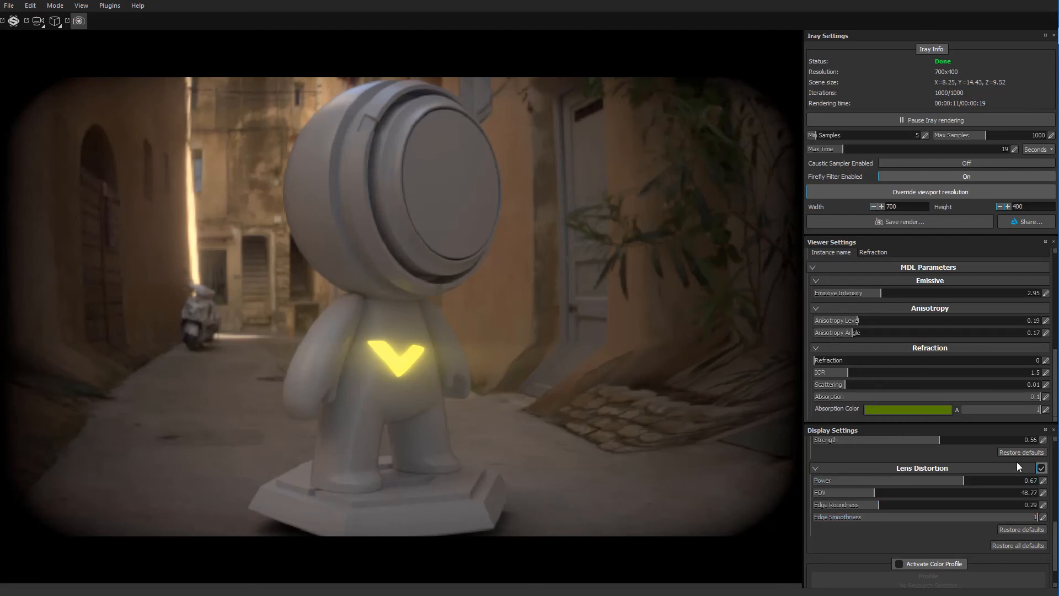
mouse_move(963, 481)
left_mouse_down()
mouse_move(976, 482)
mouse_move(875, 479)
mouse_move(959, 485)
left_mouse_up()
left_click_drag(876, 494, 832, 491)
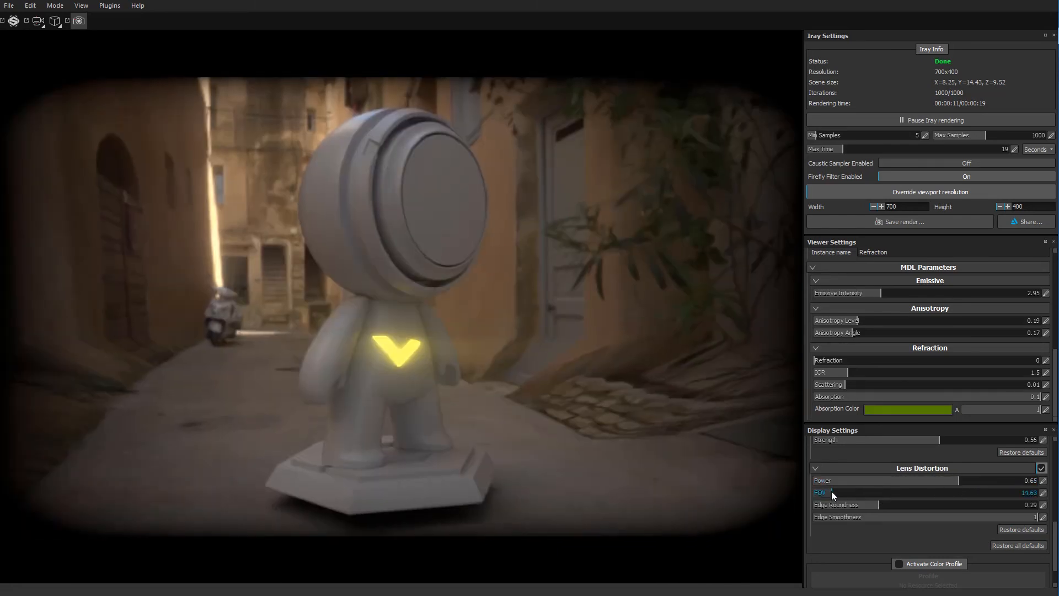
left_click(1041, 467)
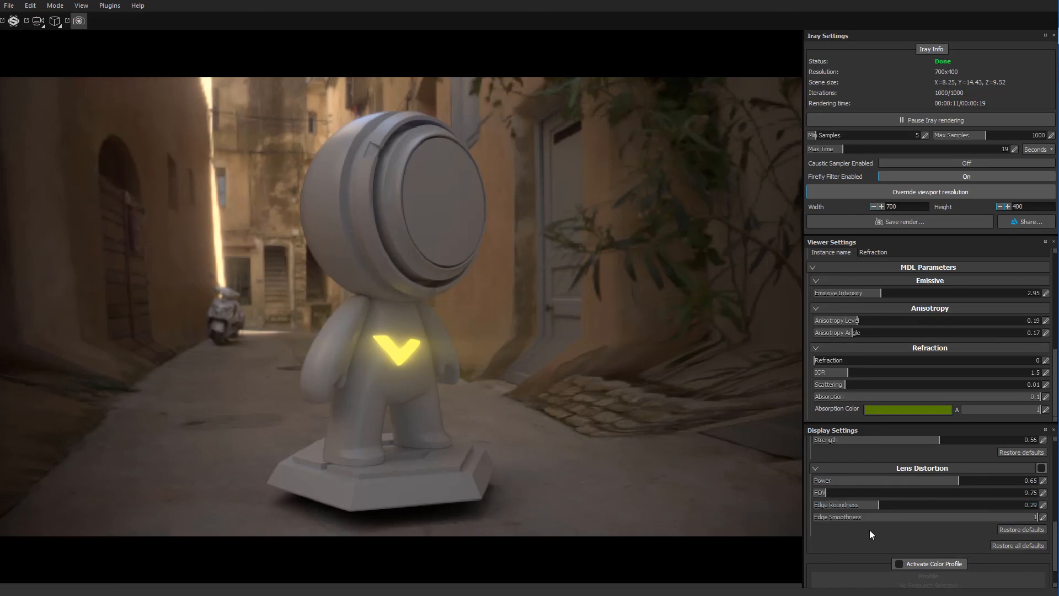
Activate the color profile, set its White Point to 0.87 and assign the sRGBf profile.
scroll(868, 530, "down", 1)
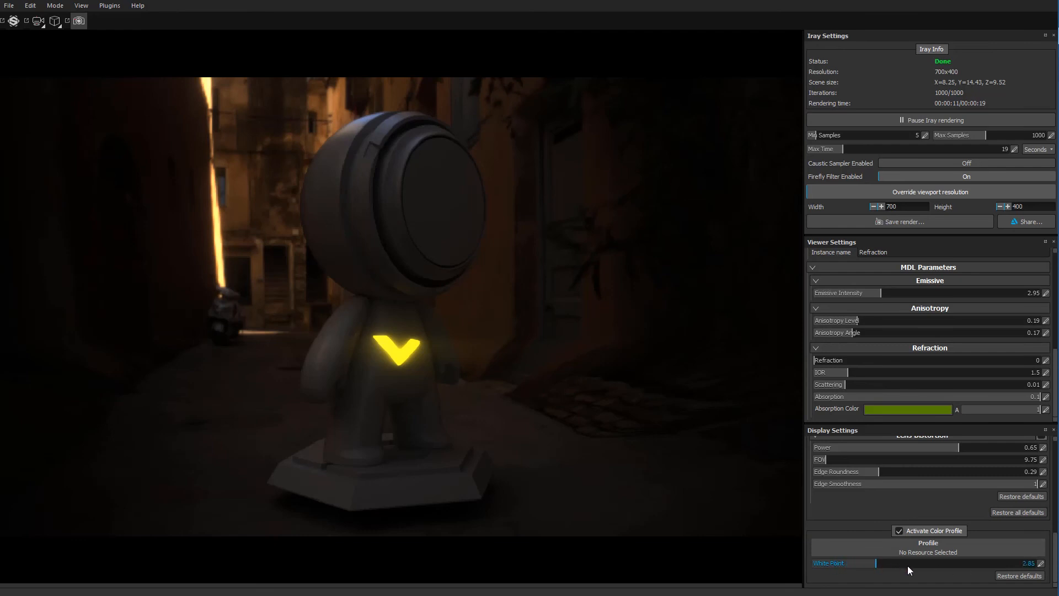
left_click_drag(941, 565, 832, 565)
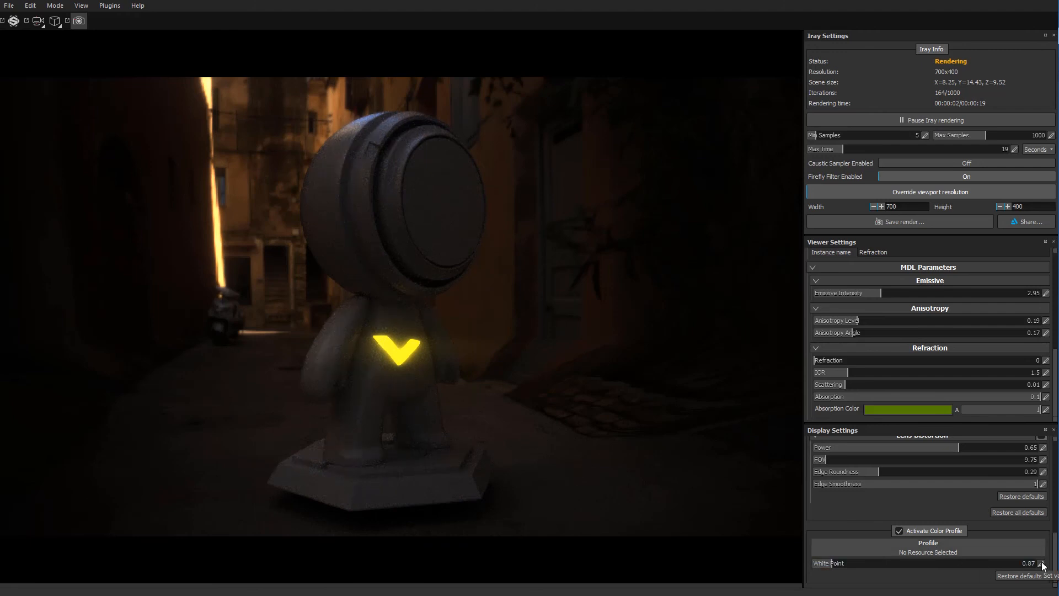
left_click(921, 545)
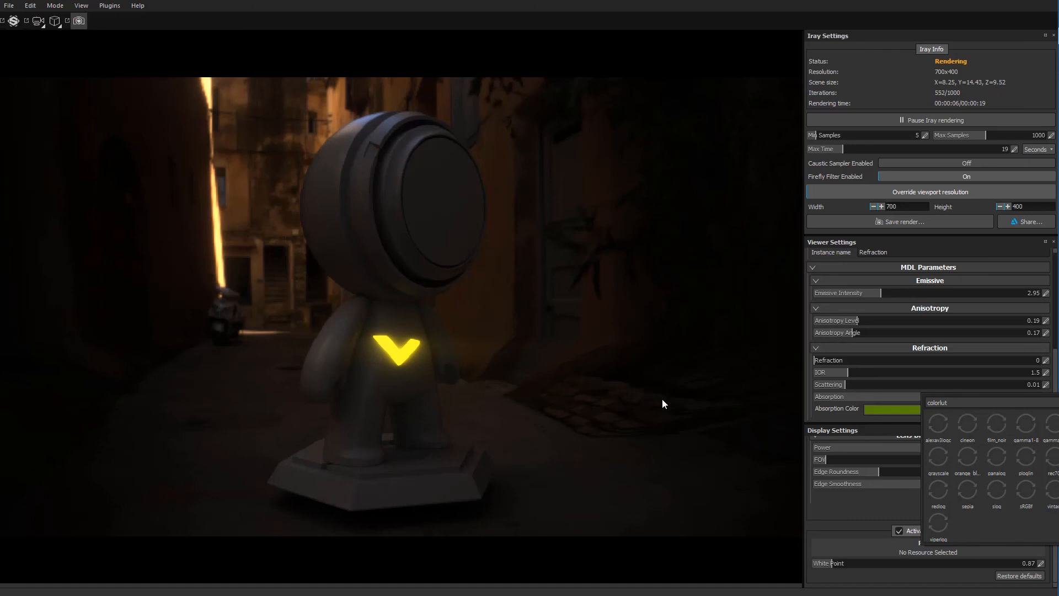
left_click(1025, 493)
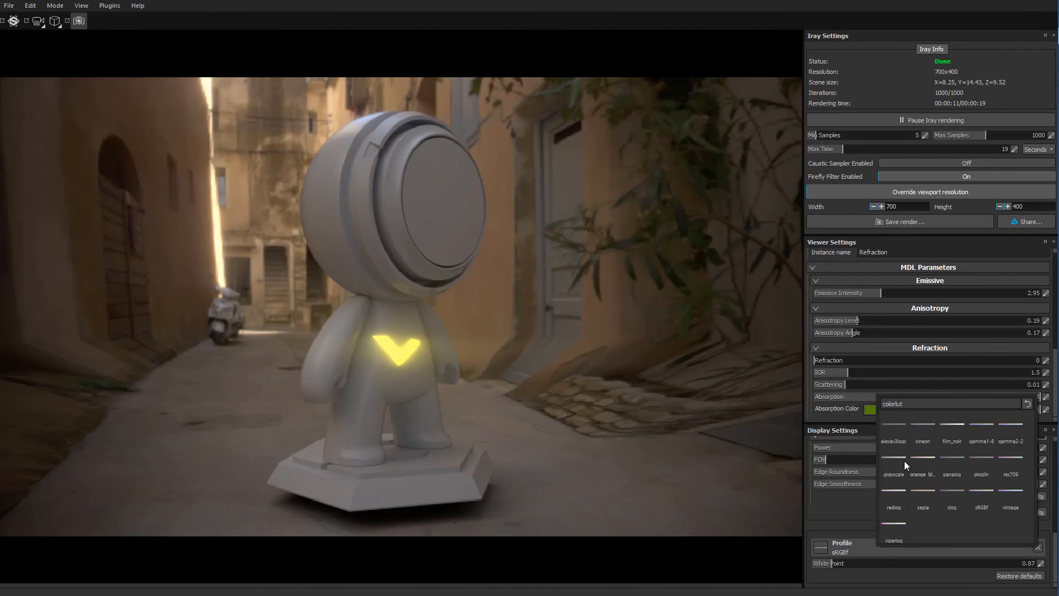
Try the sepia color profile on the render and replace it with the rec709 profile.
left_click(843, 510)
left_click(901, 531)
left_click(901, 531)
left_click(868, 547)
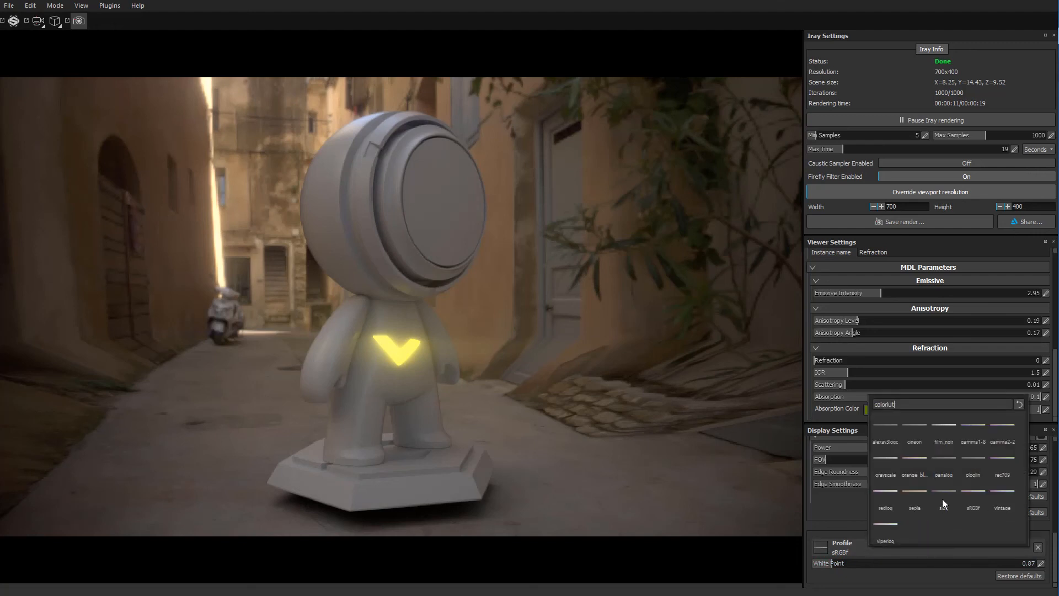
left_click(914, 496)
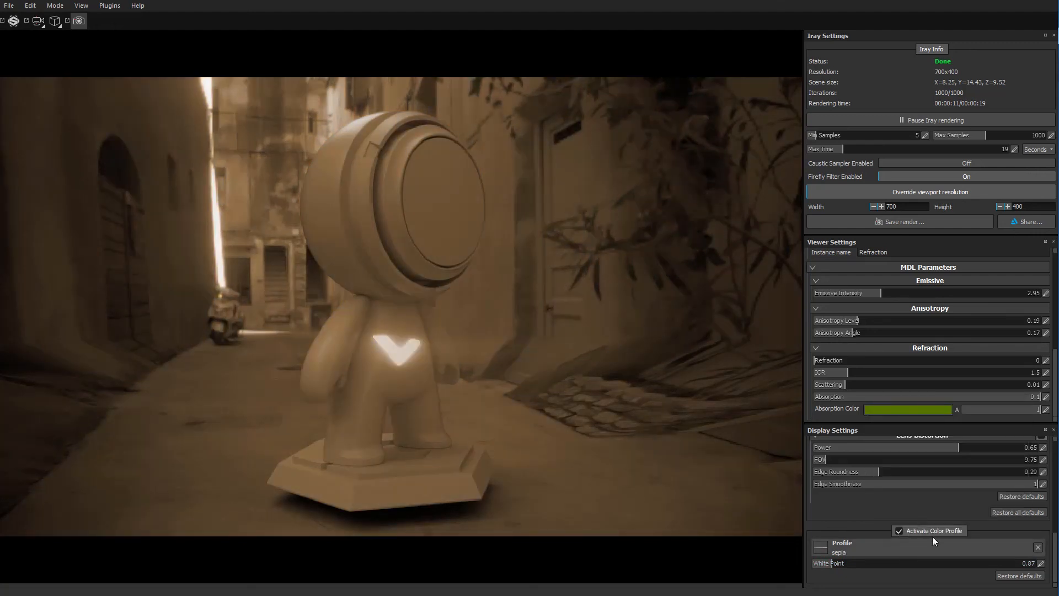
left_click(928, 550)
left_click(1055, 468)
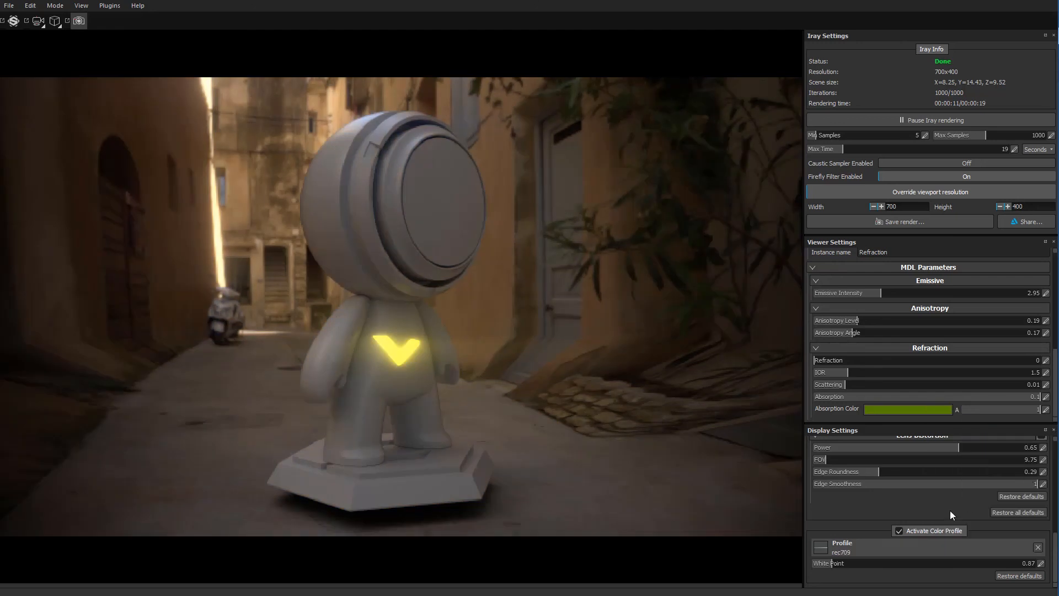
Preview the grayscale color profile on the render and return to rec709.
left_click(856, 548)
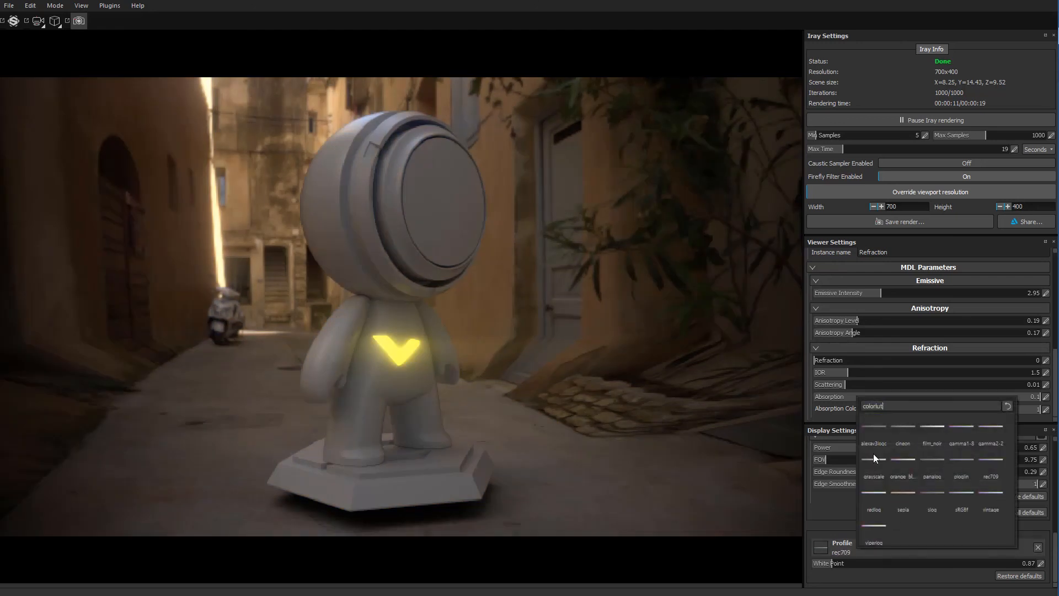
left_click(872, 453)
left_click(872, 550)
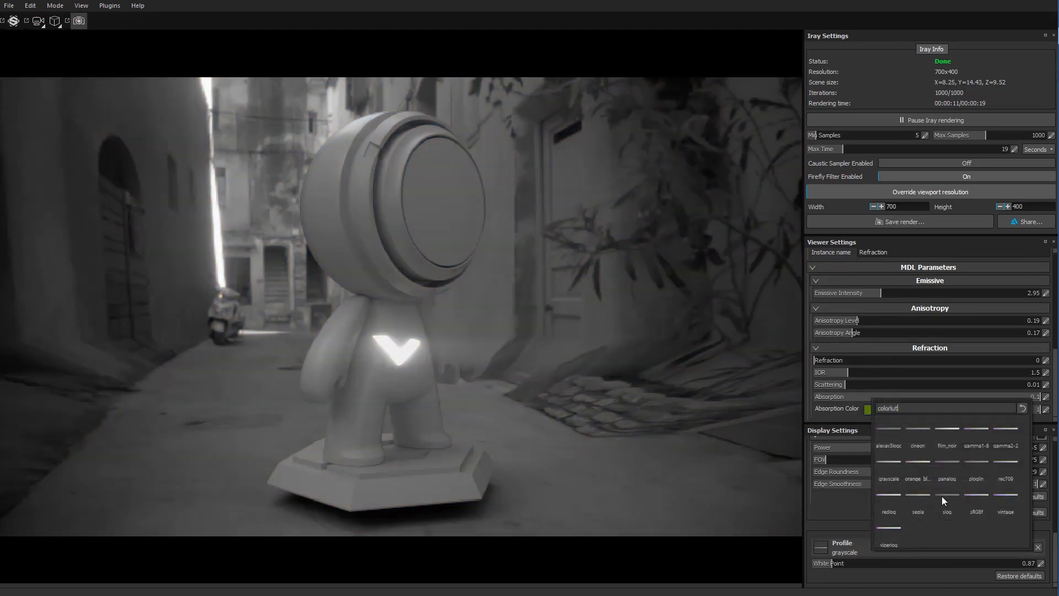
left_click(1010, 466)
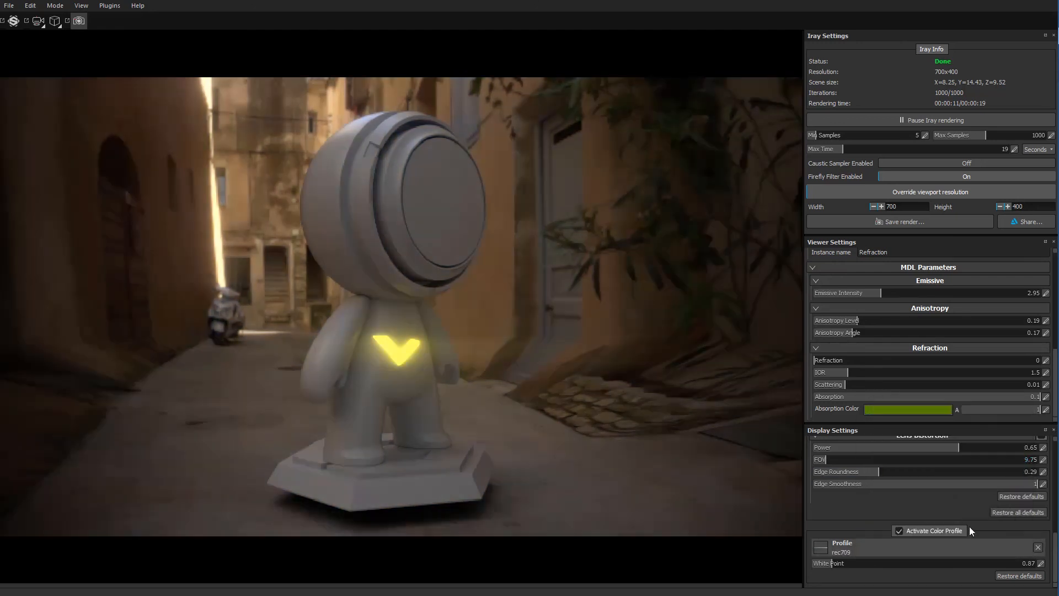
Toggle the color profile to compare the render with and without it, restore its default settings and deactivate it.
left_click(898, 531)
left_click(898, 530)
left_click(898, 529)
left_click(898, 528)
left_click(1020, 575)
left_click(898, 531)
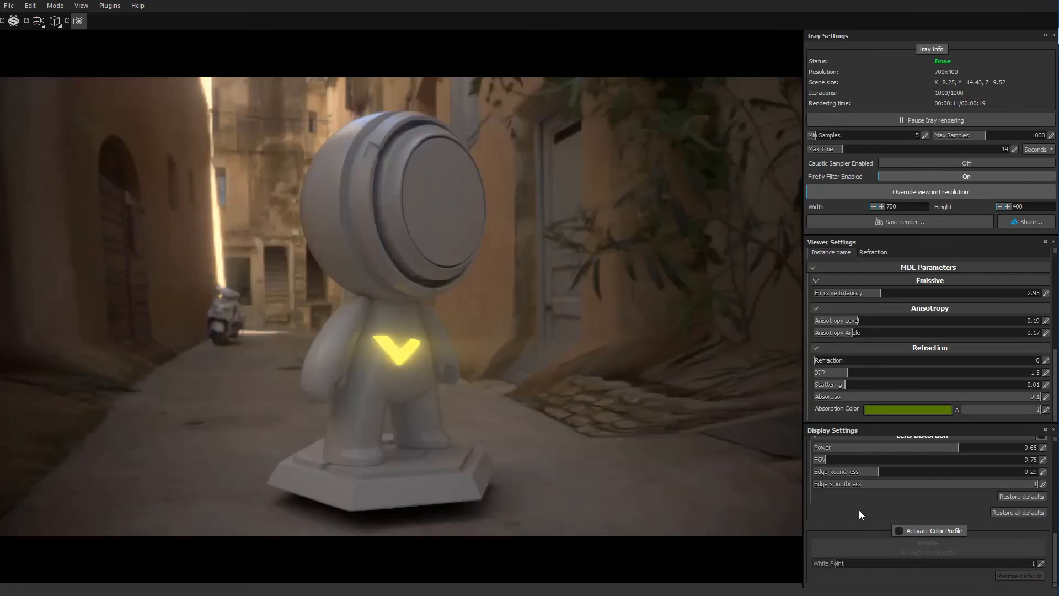
Review the post effects, camera and MDL parameters, the list of available shaders, and the dome and environment settings.
scroll(858, 510, "up", 5)
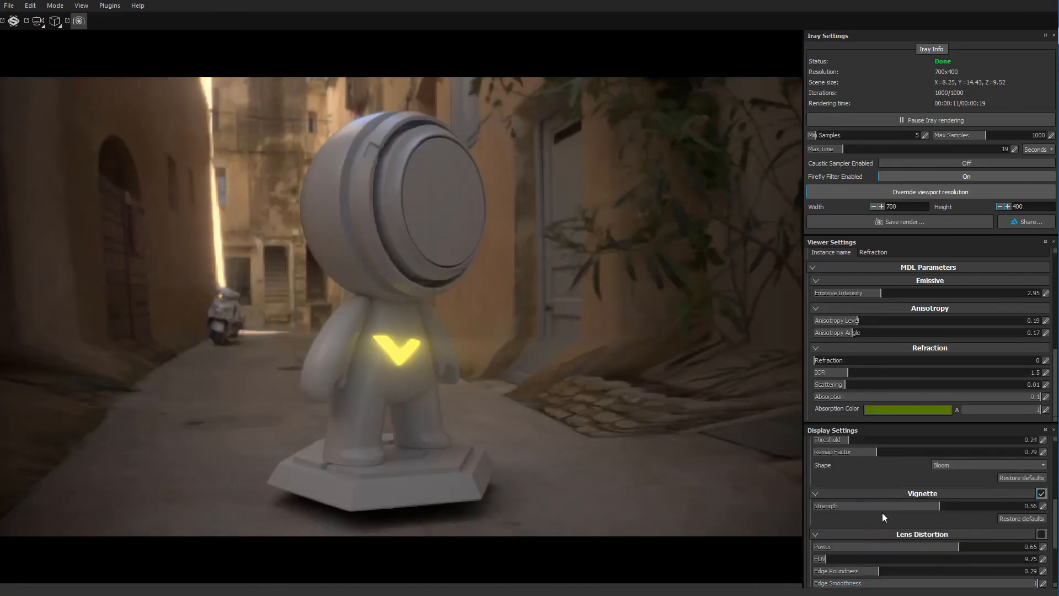
scroll(869, 508, "up", 4)
scroll(914, 373, "up", 1)
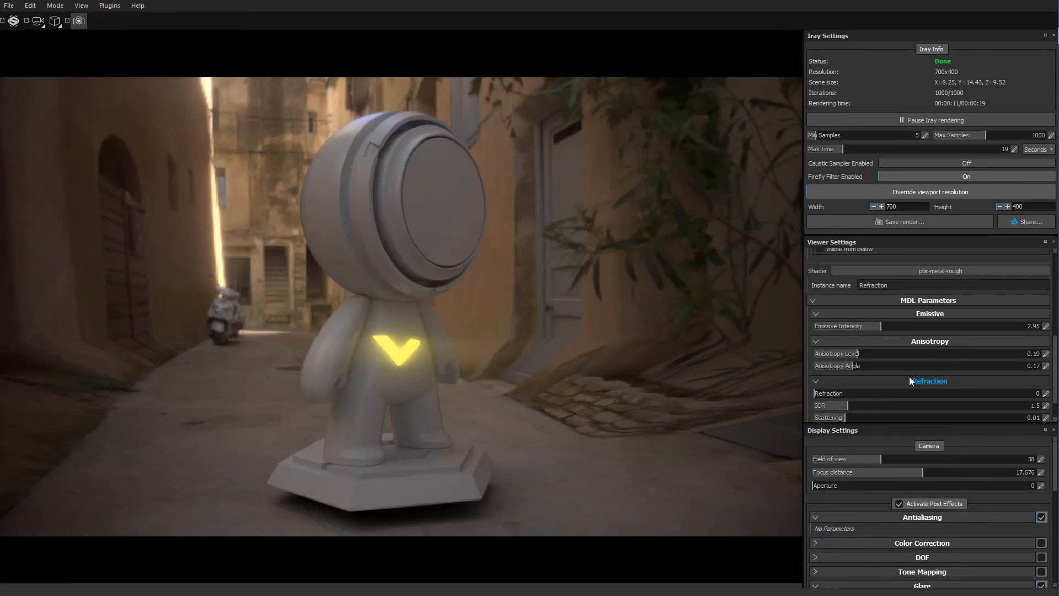
scroll(906, 369, "up", 1)
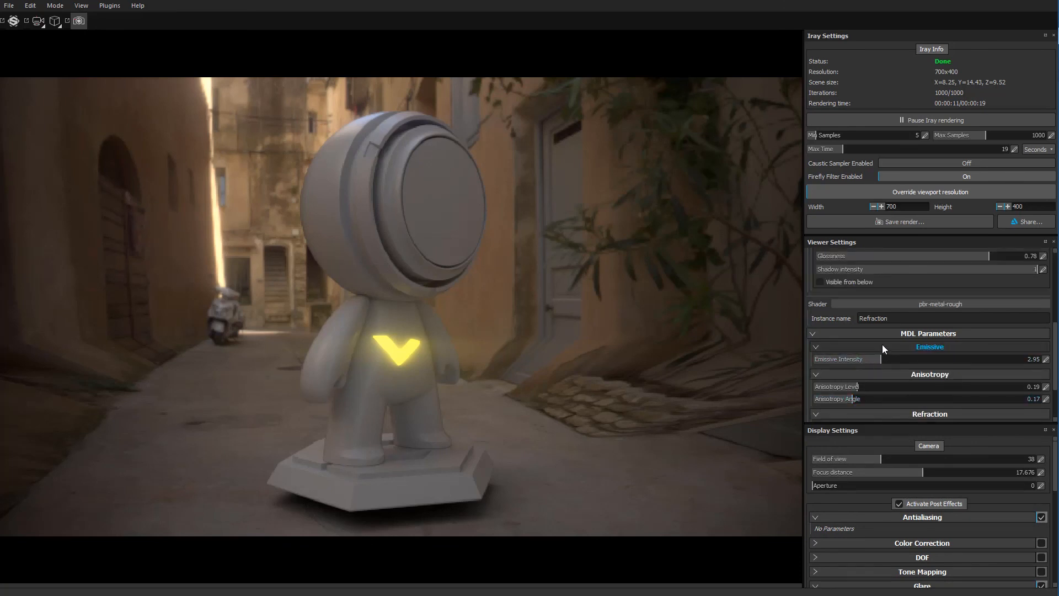
scroll(850, 336, "up", 1)
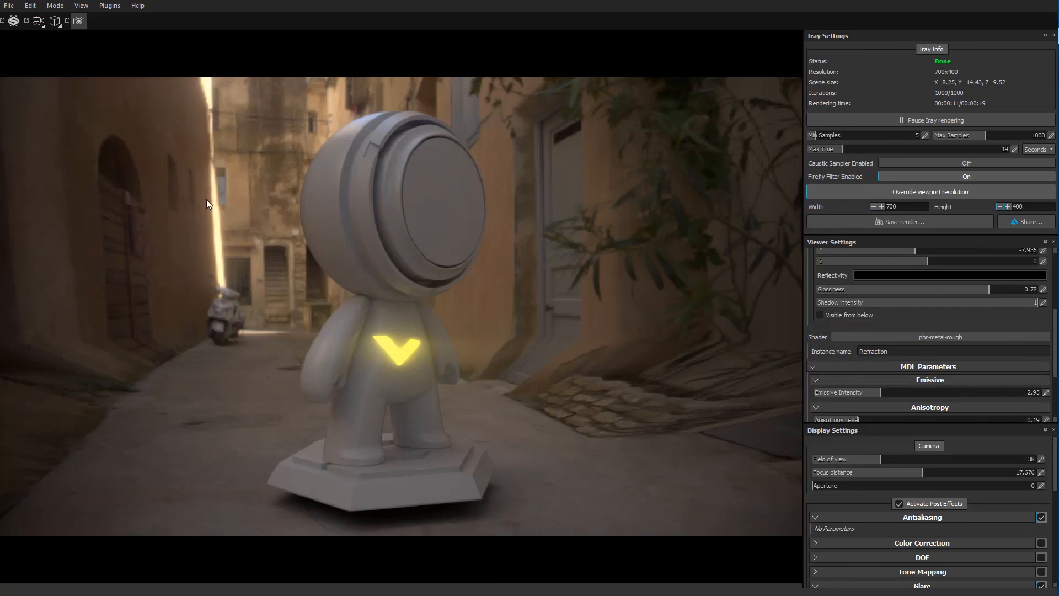
left_click(939, 338)
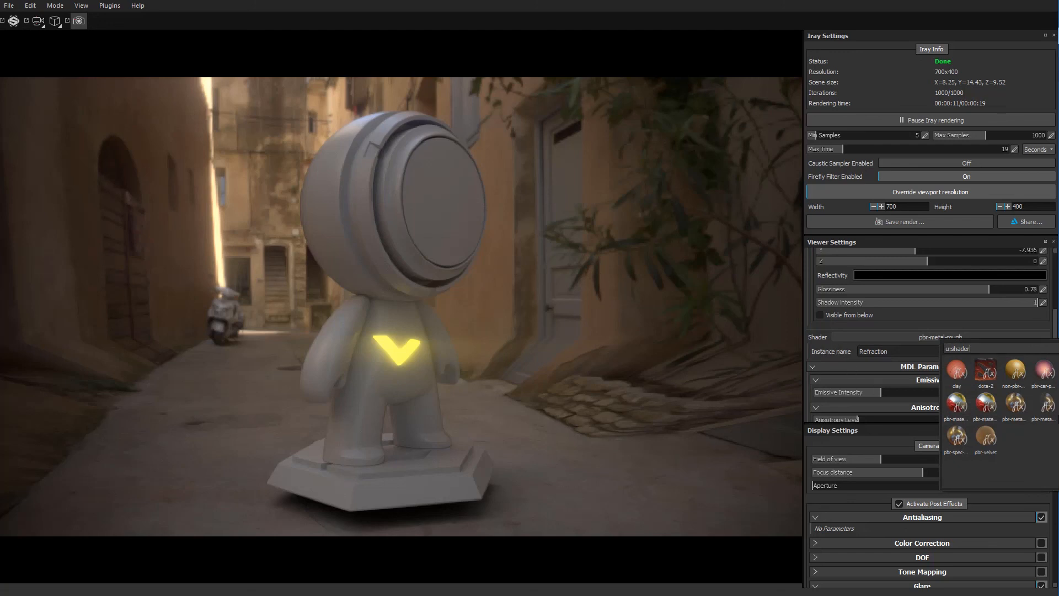
mouse_move(957, 442)
left_click(820, 338)
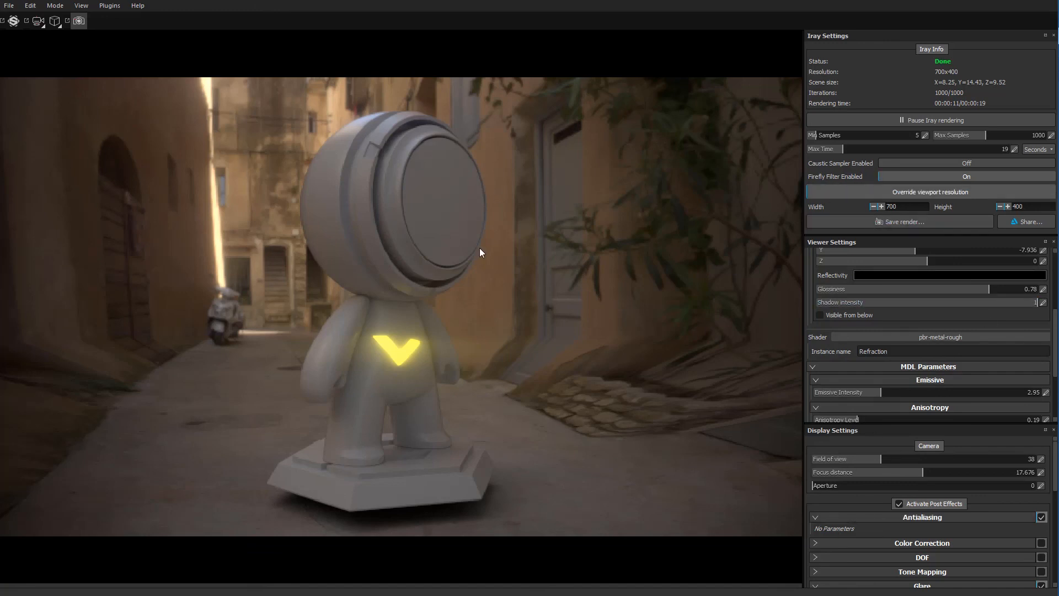
scroll(879, 385, "up", 2)
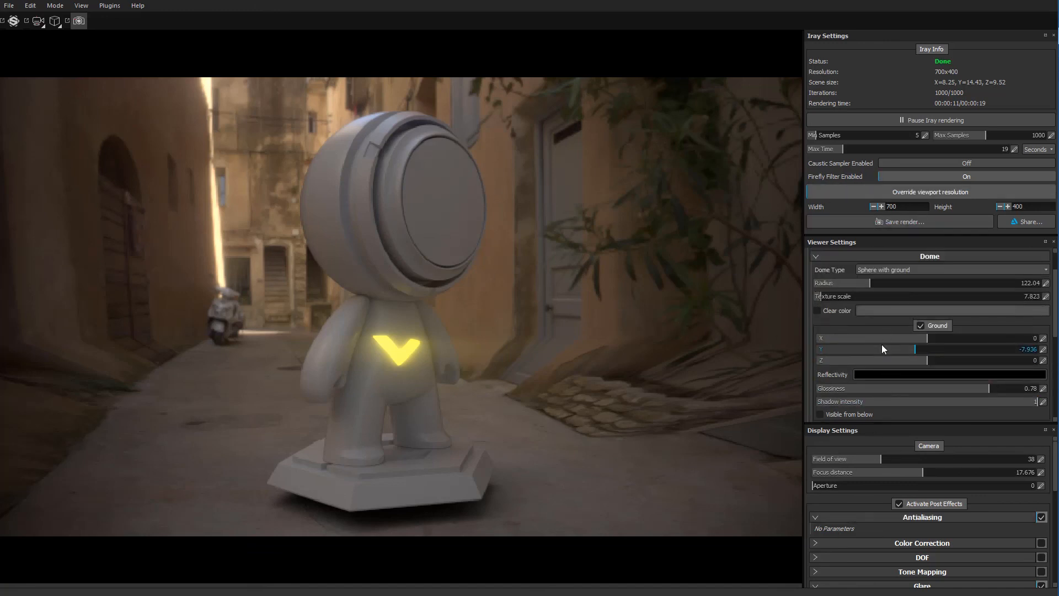
scroll(882, 344, "up", 2)
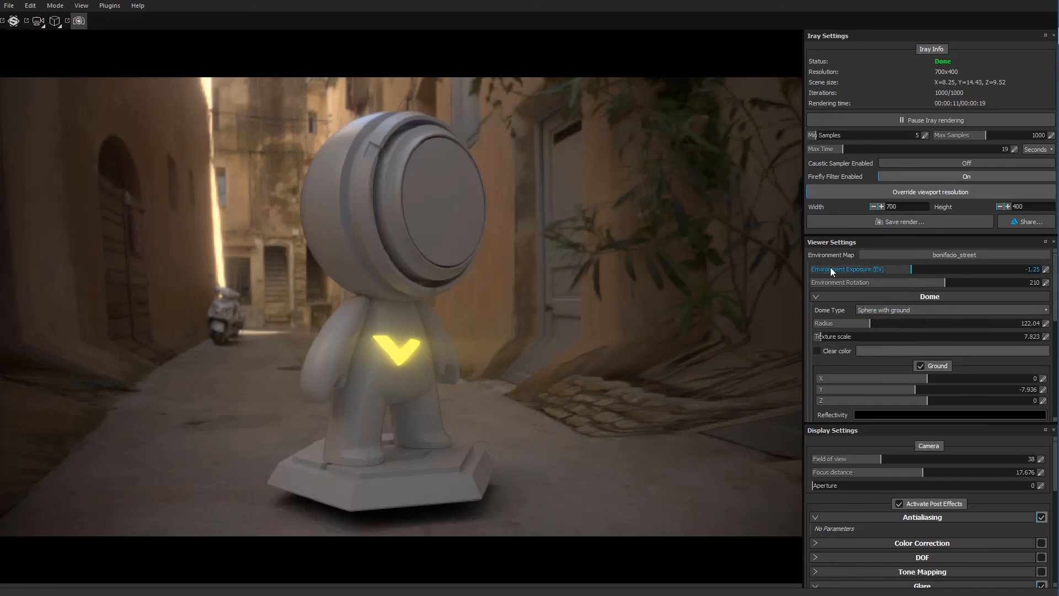
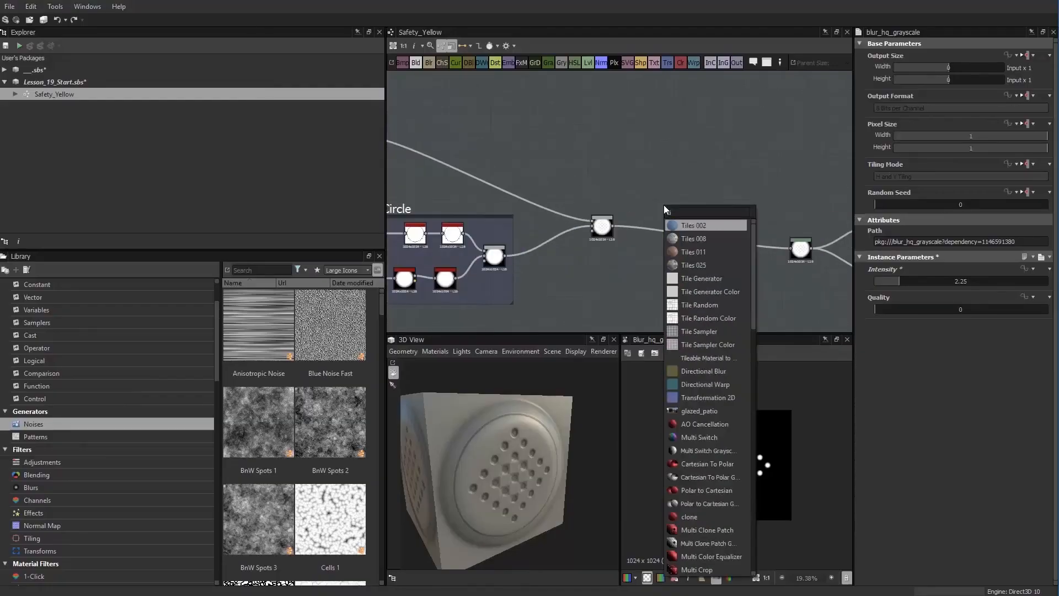
key("Return")
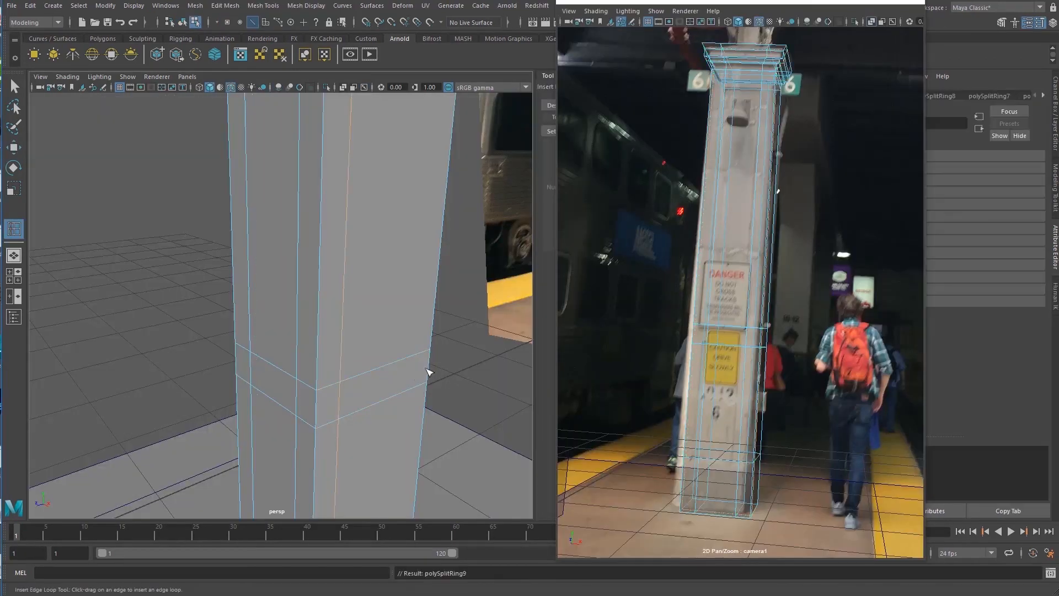
left_click_drag(424, 356, 409, 359)
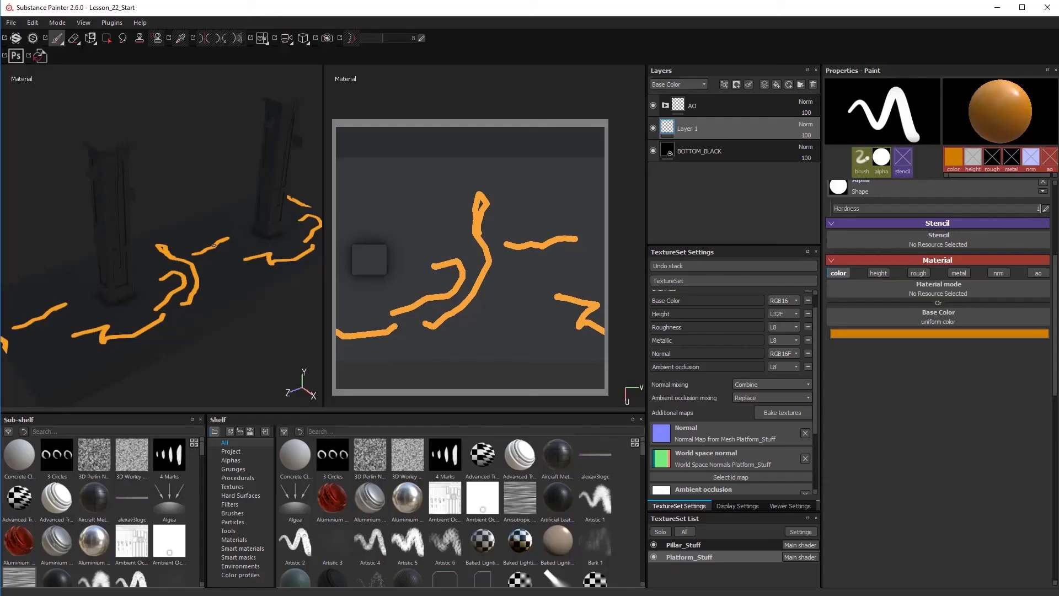
mouse_move(11, 331)
left_mouse_down()
mouse_move(72, 331)
mouse_move(224, 273)
left_mouse_up()
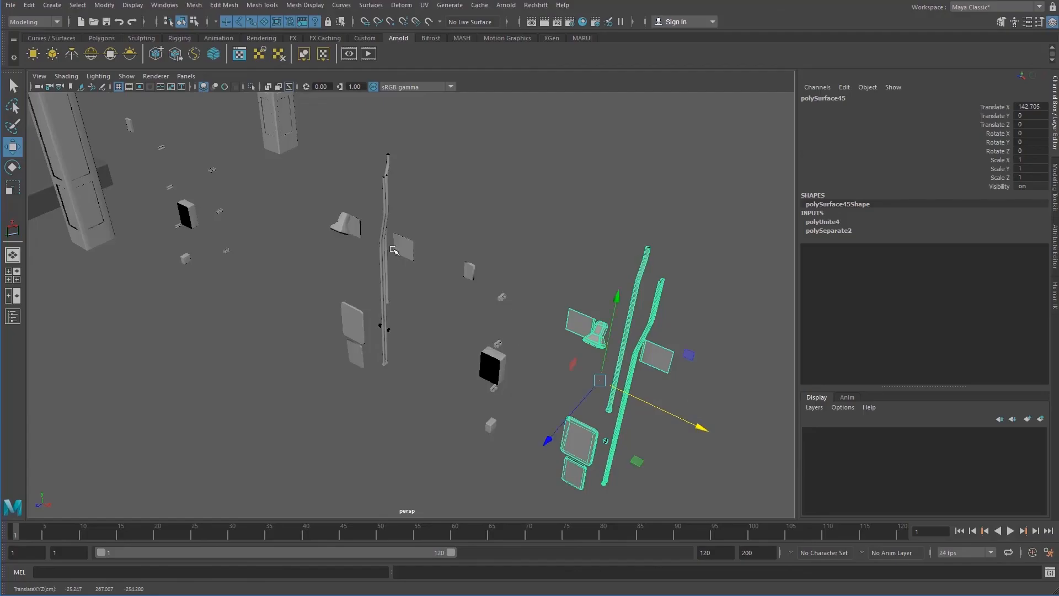
left_click(387, 239)
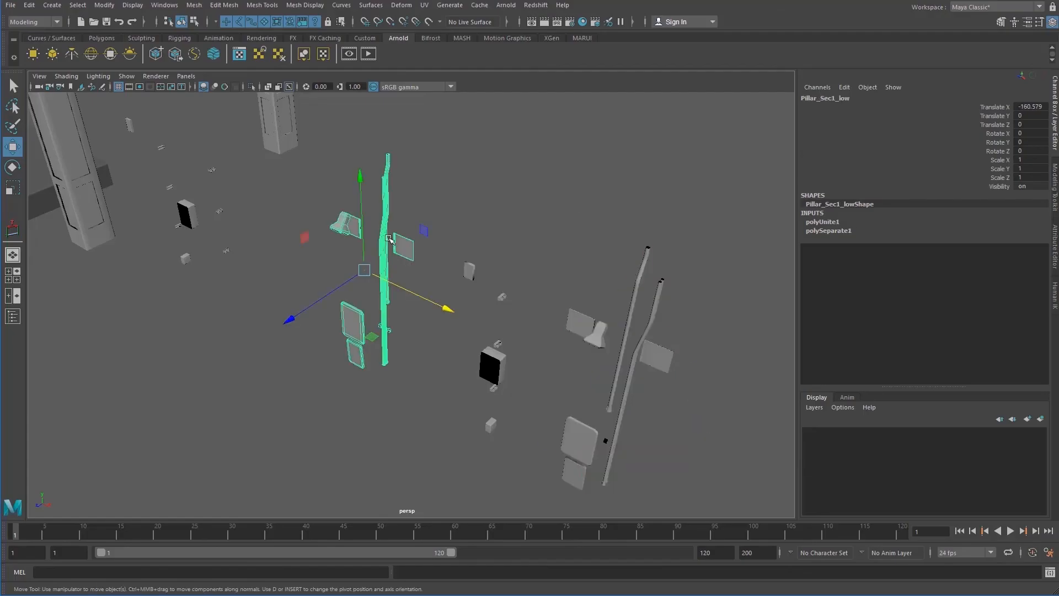
double_click(859, 100)
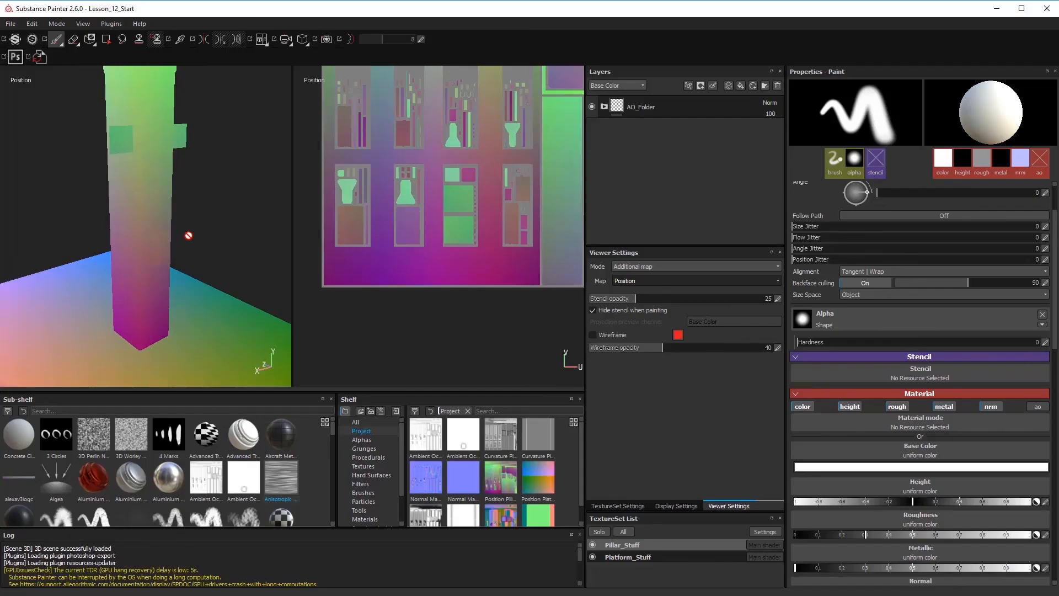
mouse_move(190, 237)
left_mouse_down("alt")
mouse_move(220, 213)
mouse_move(127, 127)
left_mouse_up("alt")
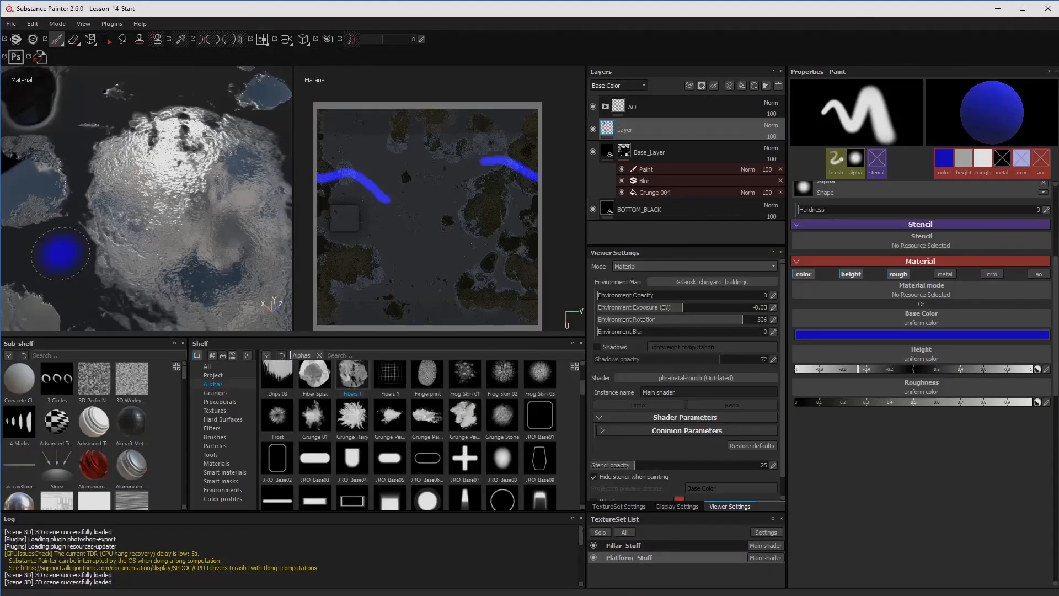
mouse_move(52, 248)
left_mouse_down()
mouse_move(146, 209)
mouse_move(204, 110)
left_mouse_up()
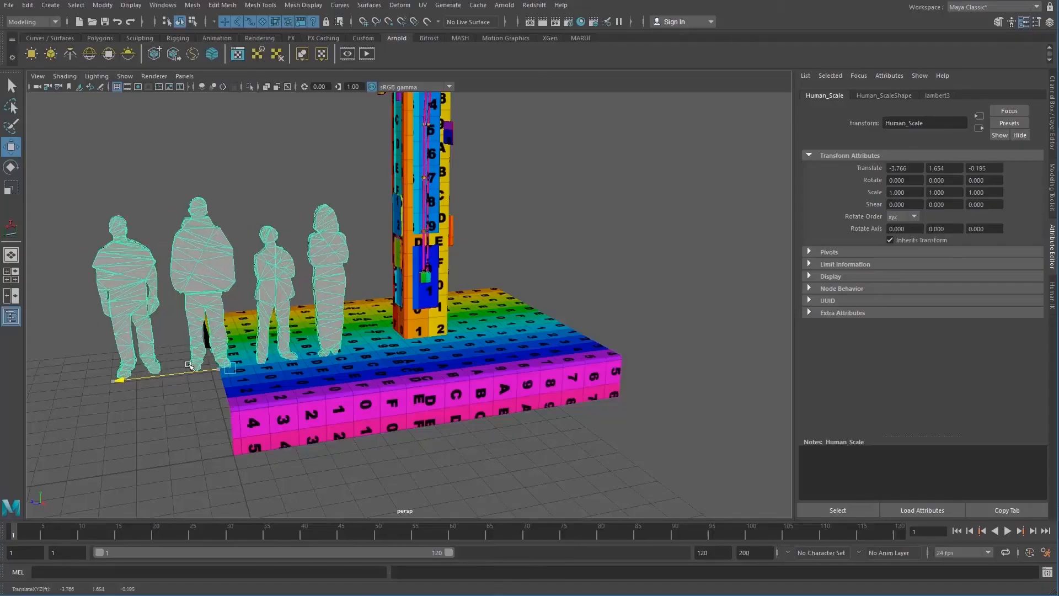
left_click_drag(190, 365, 303, 355)
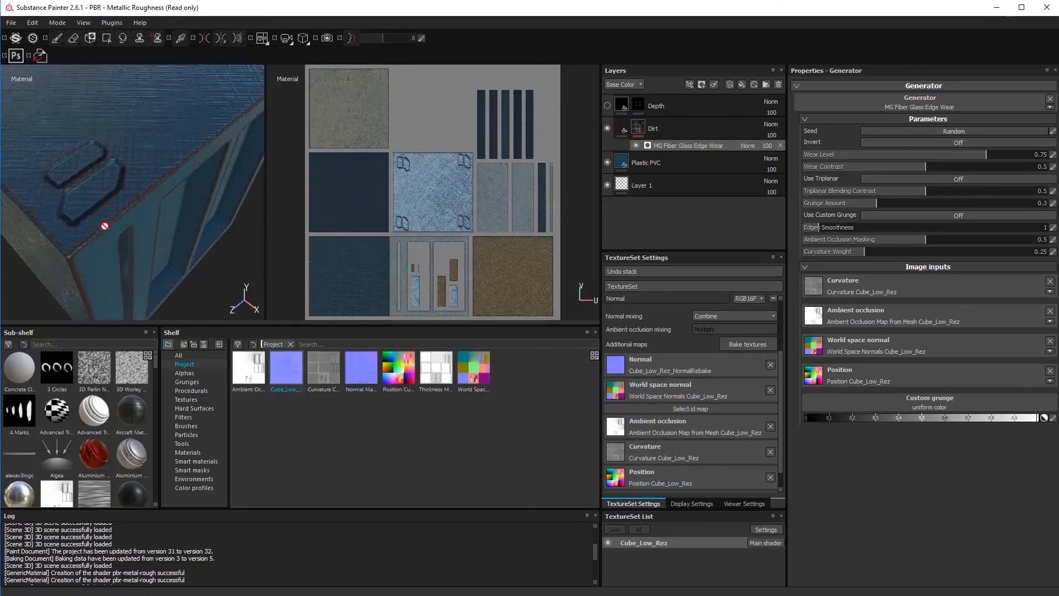